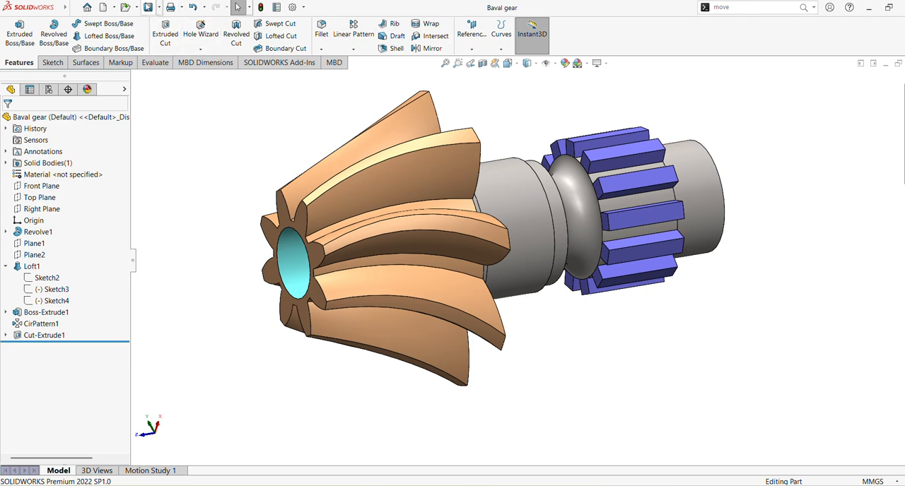
Create a new part document and apply the Plain White scene to its background.
left_click(105, 8)
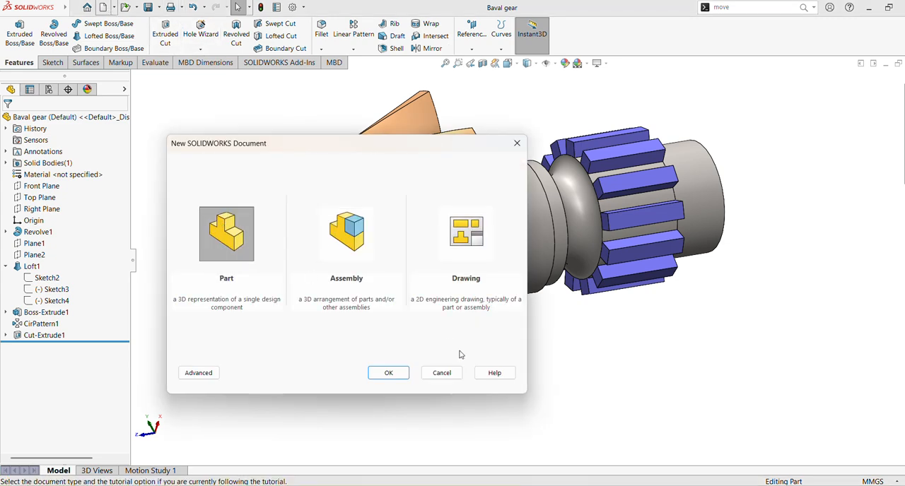
left_click(385, 374)
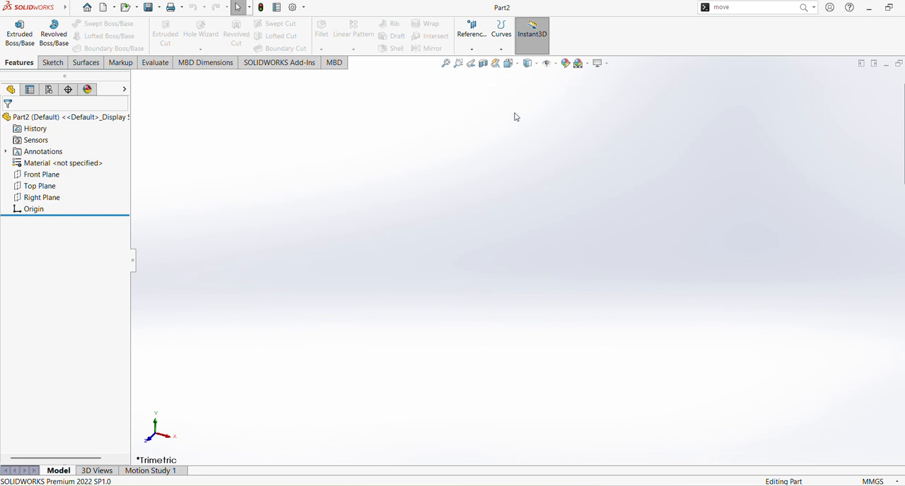
left_click(592, 65)
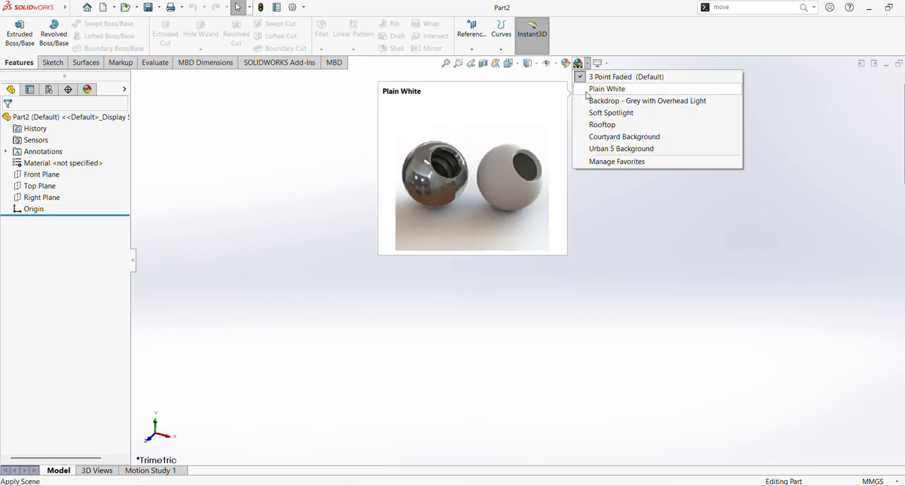
left_click(594, 87)
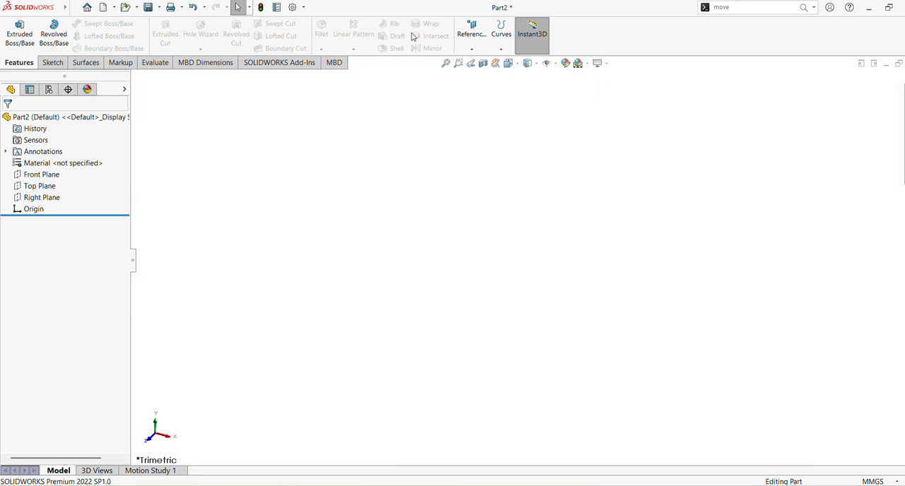
left_click(42, 175)
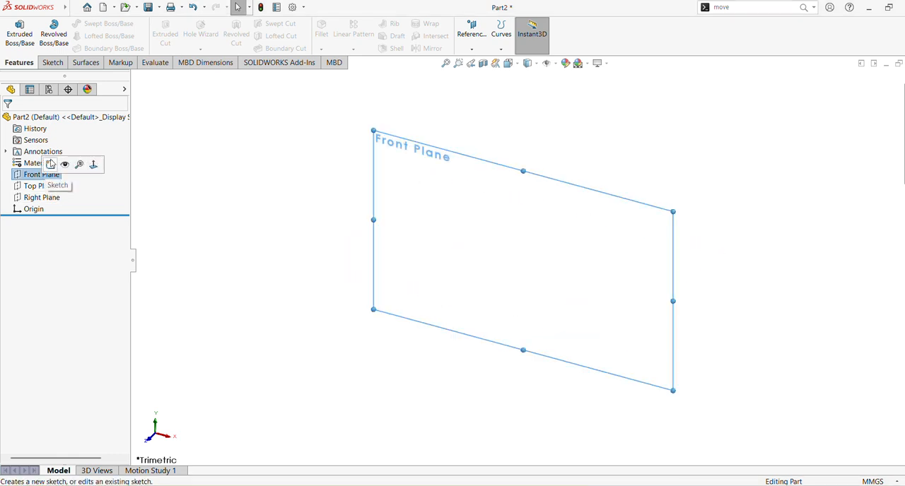
left_click(51, 164)
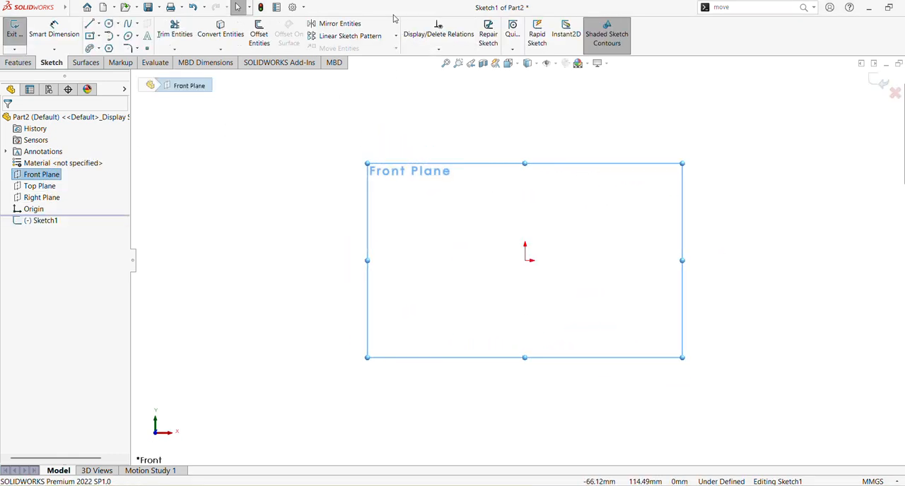
left_click(879, 81)
Start a sketch on the Right Plane and draw an about 87 mm vertical line from the origin, continued as an outline stepping down twice.
left_click(35, 198)
left_click(40, 187)
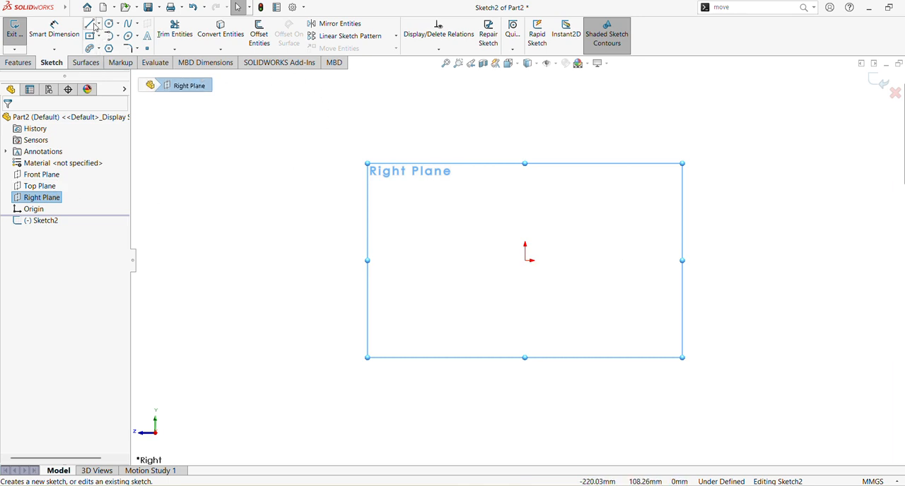
left_click(92, 25)
left_click(524, 260)
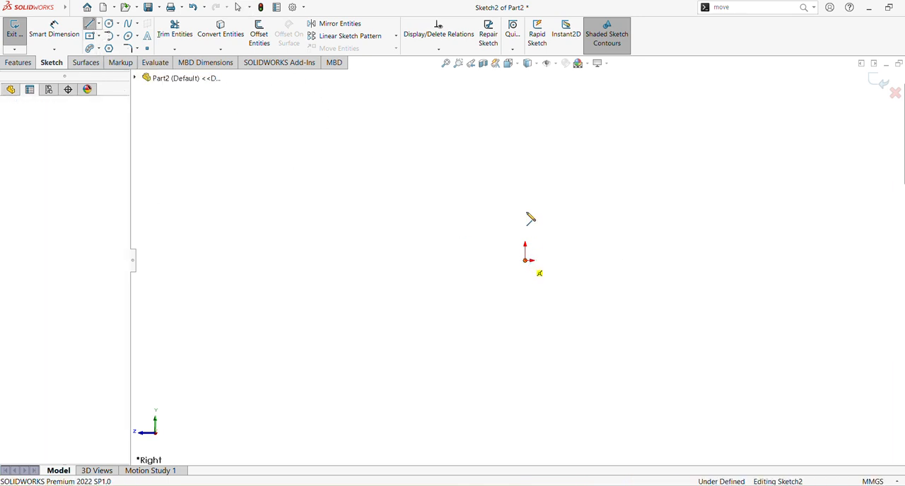
left_click(525, 106)
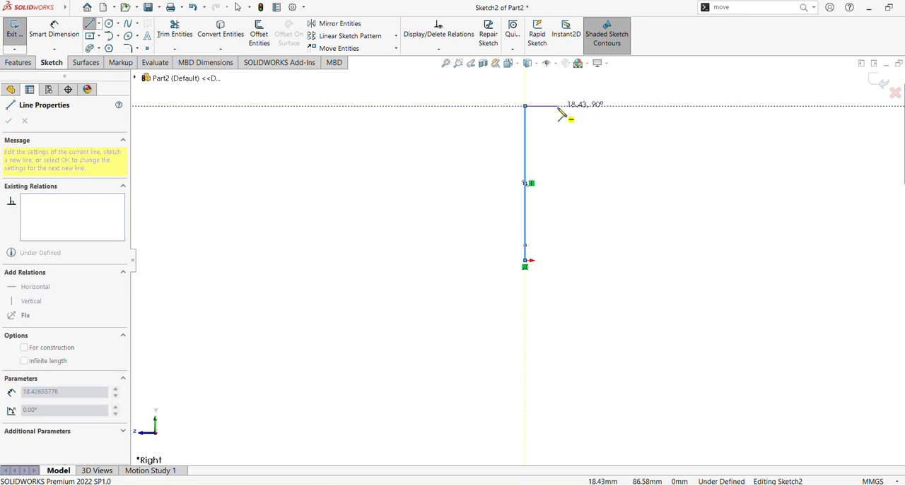
left_click(557, 106)
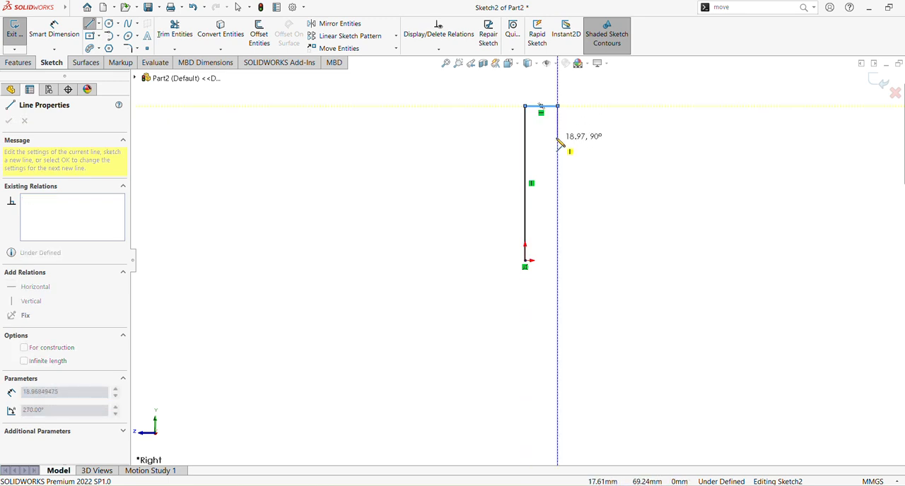
left_click(557, 130)
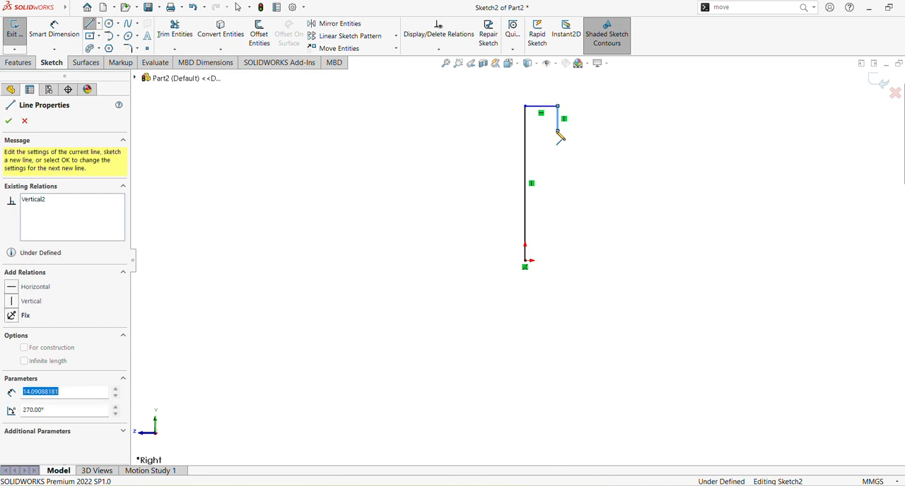
left_click(646, 131)
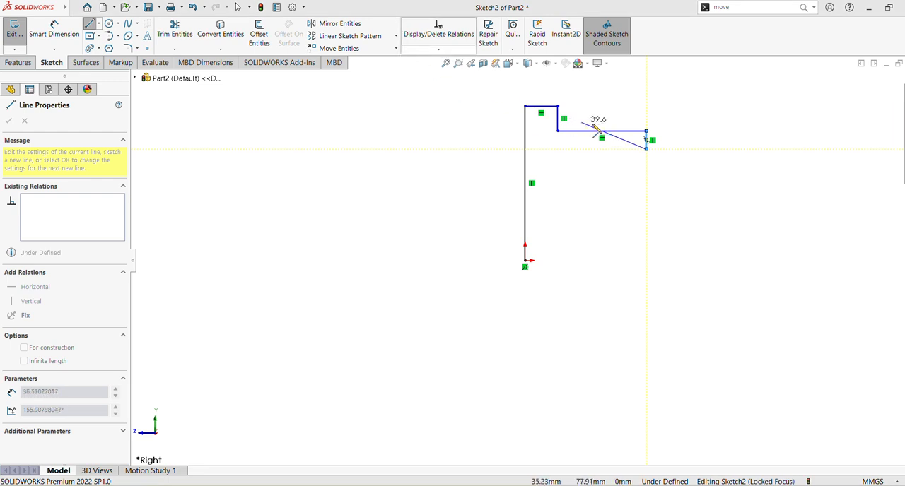
left_click(695, 149)
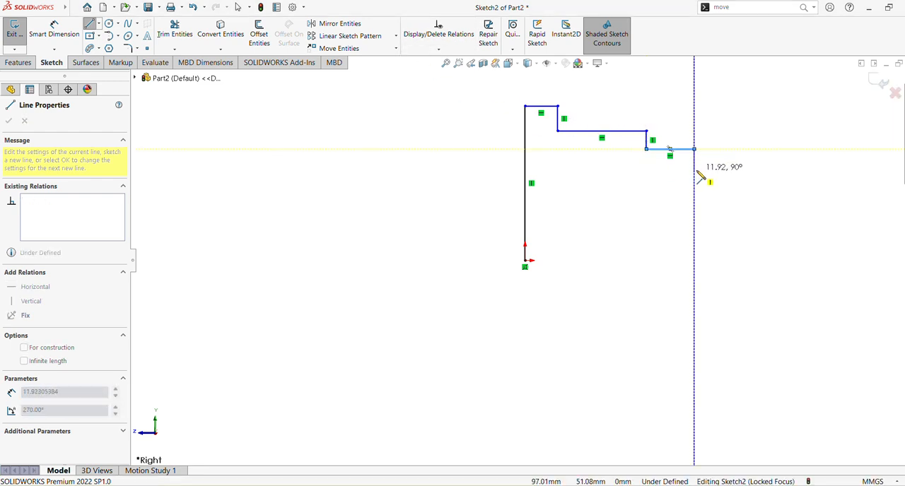
Continue the outline with a short vertical drop, a downward semicircular groove of about 24 mm radius, and a short horizontal ledge with another drop.
left_click(711, 171)
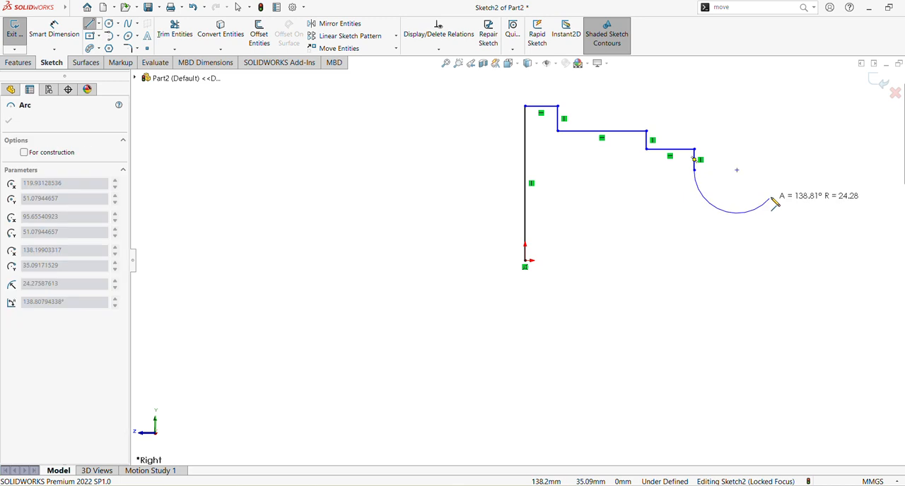
left_click(777, 171)
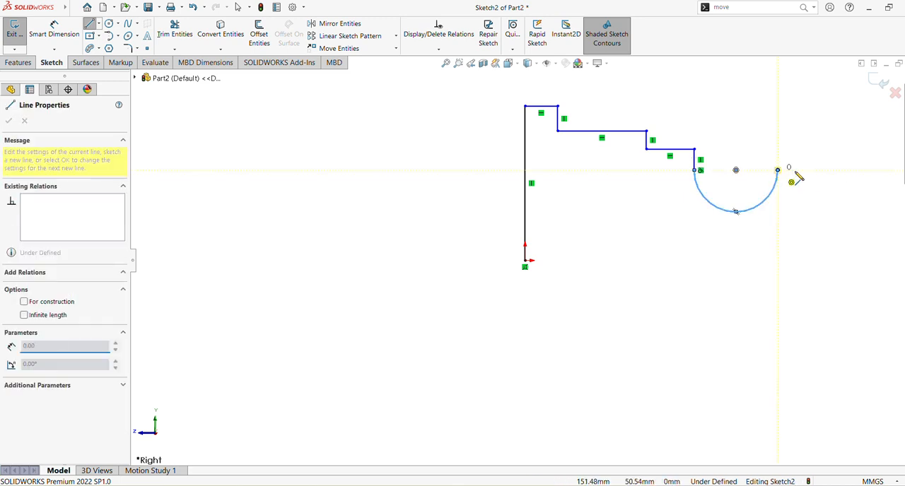
left_click(812, 171)
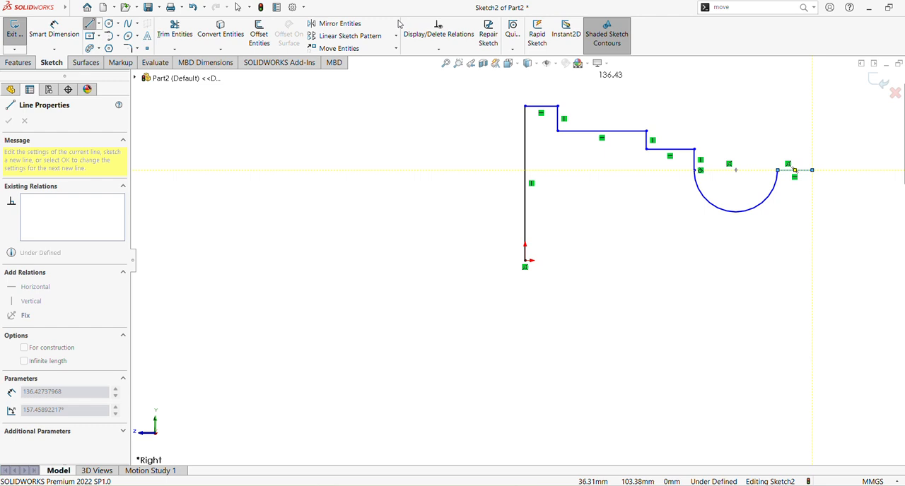
left_click(812, 185)
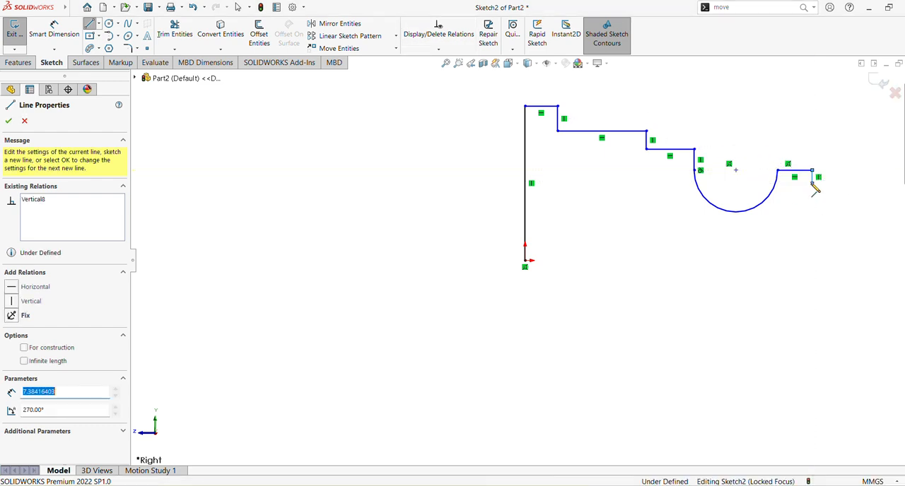
Close the profile with an about 18 mm horizontal line, a vertical end line, and a horizontal baseline back to the origin.
left_click(446, 63)
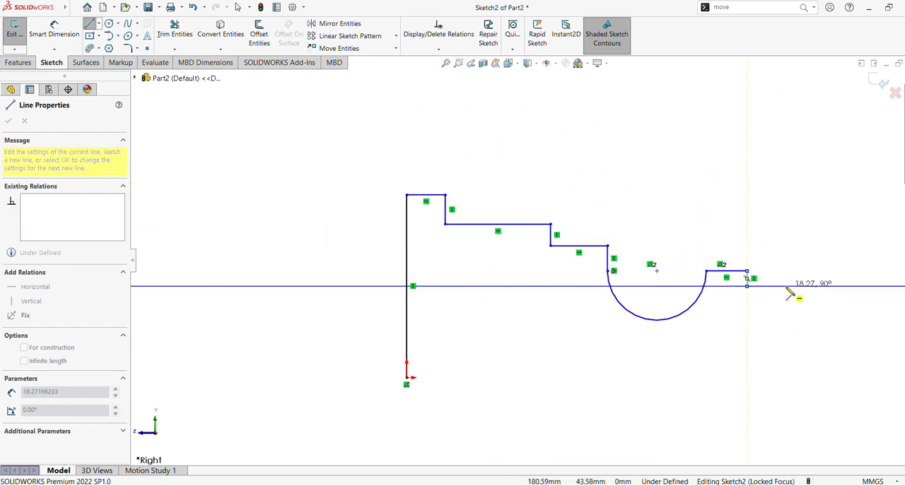
left_click(787, 287)
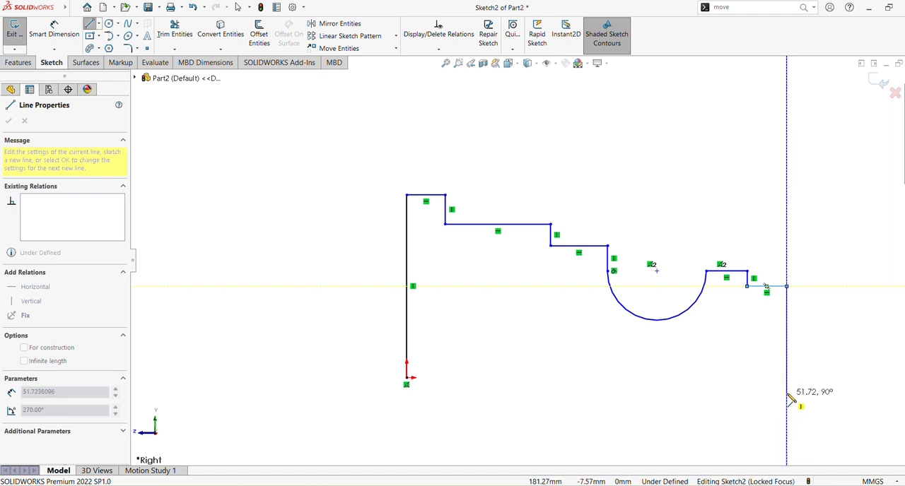
left_click(787, 378)
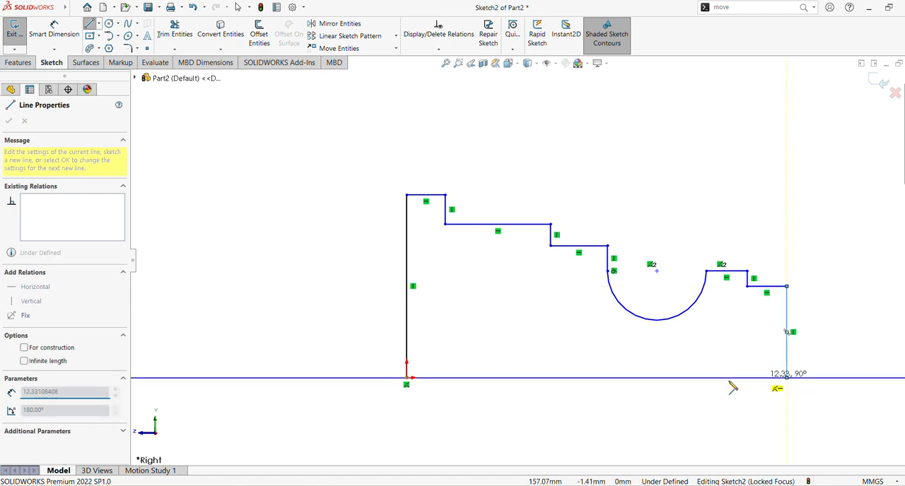
left_click(407, 382)
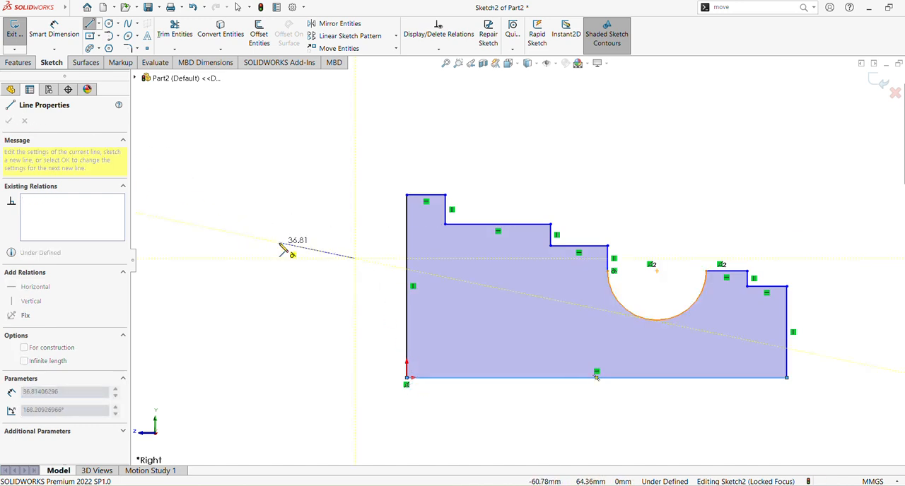
key("Escape")
key("Escape")
Dimension the vertical line at the origin to 45 mm with Smart Dimension.
left_click(68, 40)
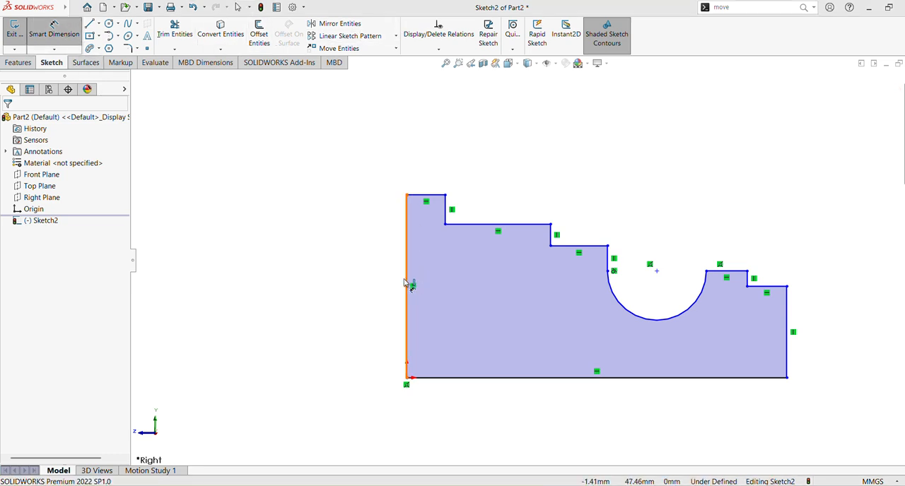
left_click(406, 266)
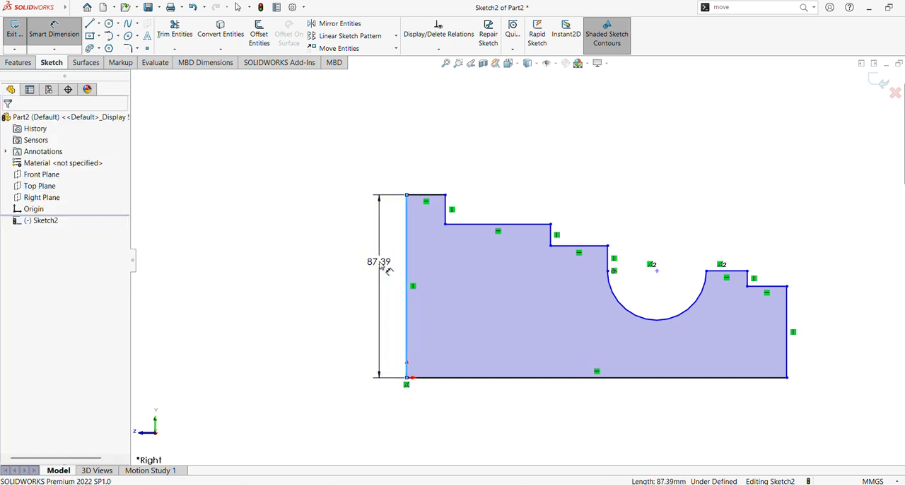
left_click(380, 262)
type("45")
key("Return")
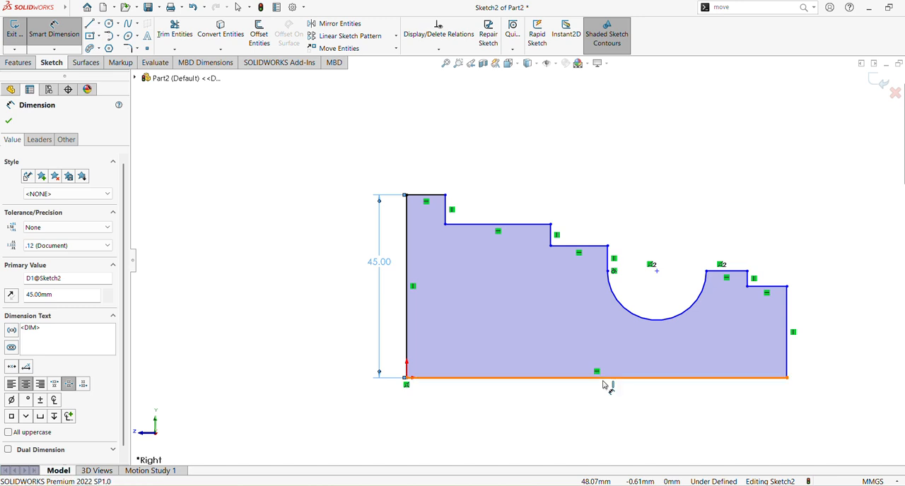
Dimension the horizontal baseline of the profile to 163 mm and fit the whole sketch in view.
left_click(604, 380)
left_click(591, 391)
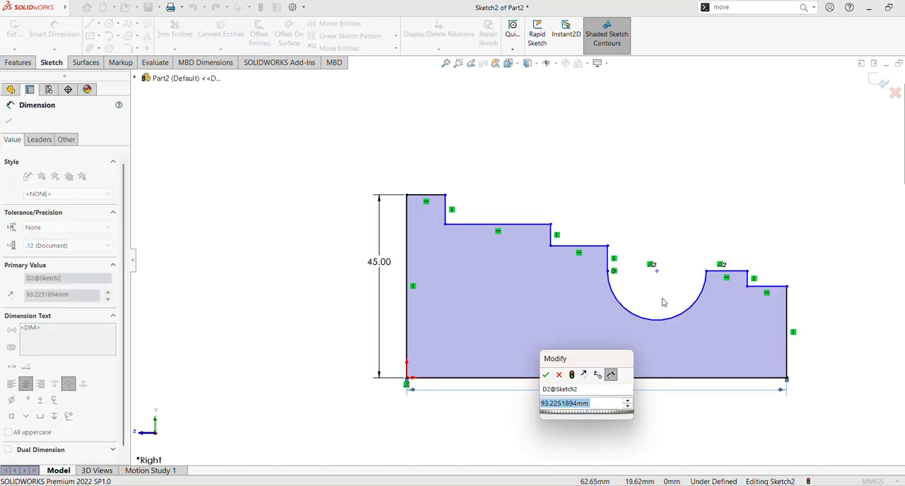
type("163")
key("Return")
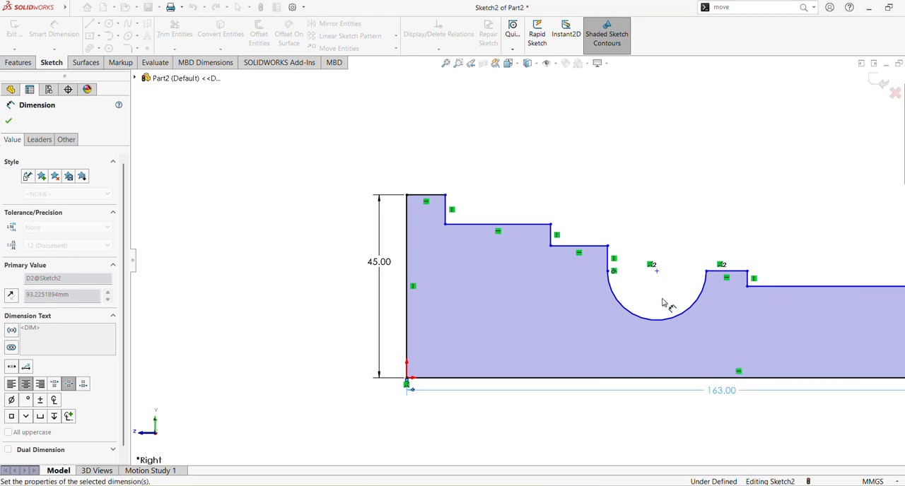
left_click(444, 64)
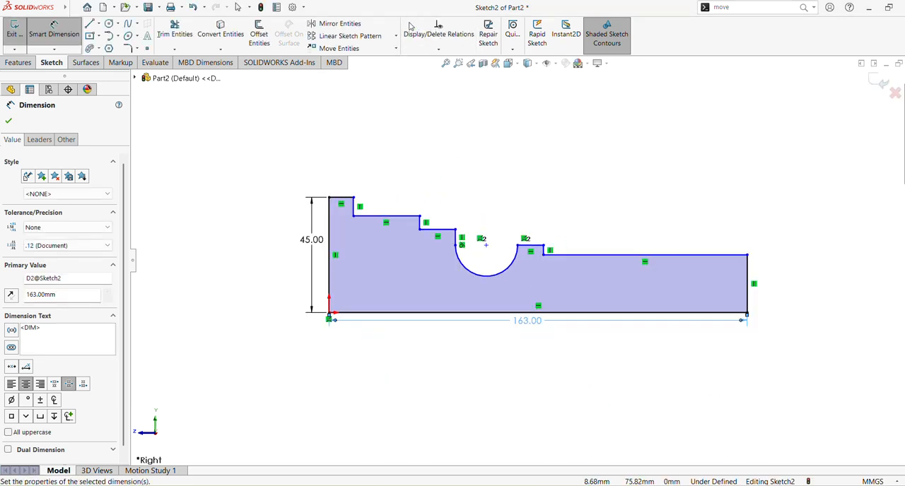
Dimension the short topmost horizontal line of the profile to 5 mm.
left_click(340, 202)
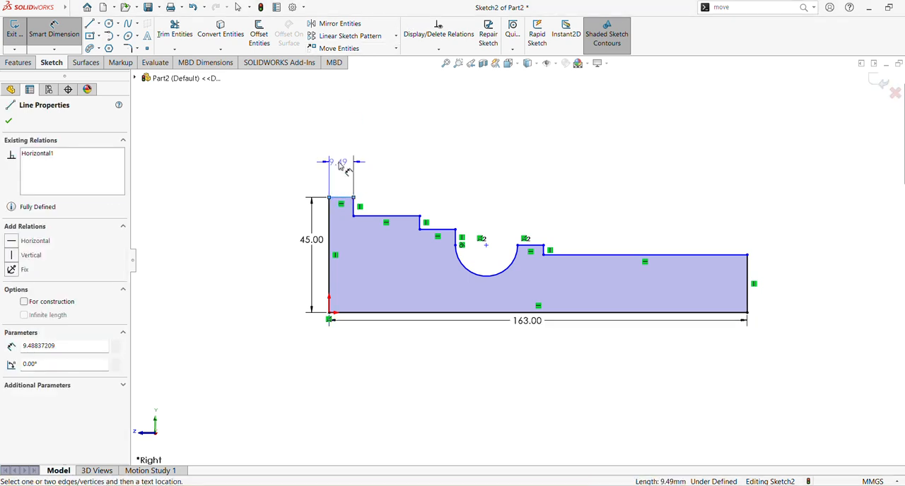
left_click(345, 164)
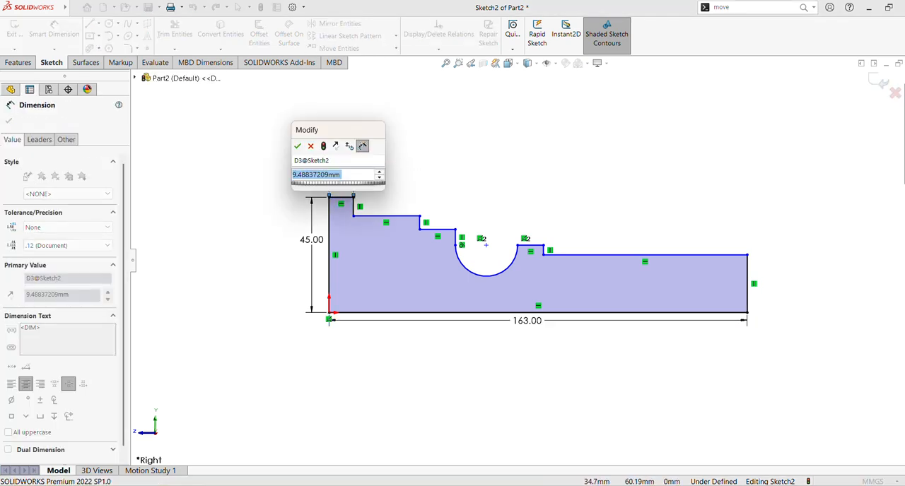
type("5")
key("Return")
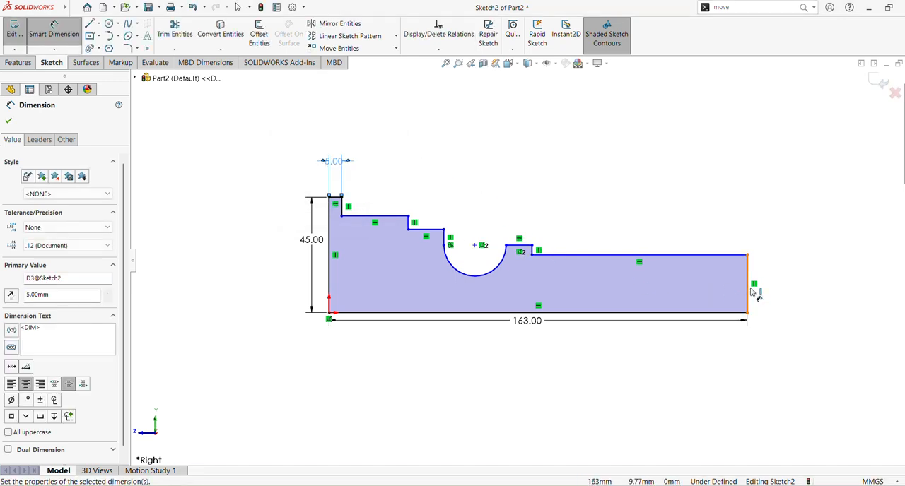
Dimension the horizontal distance between the profile's far end line and the nearest vertical step to 32 mm.
left_click(751, 279)
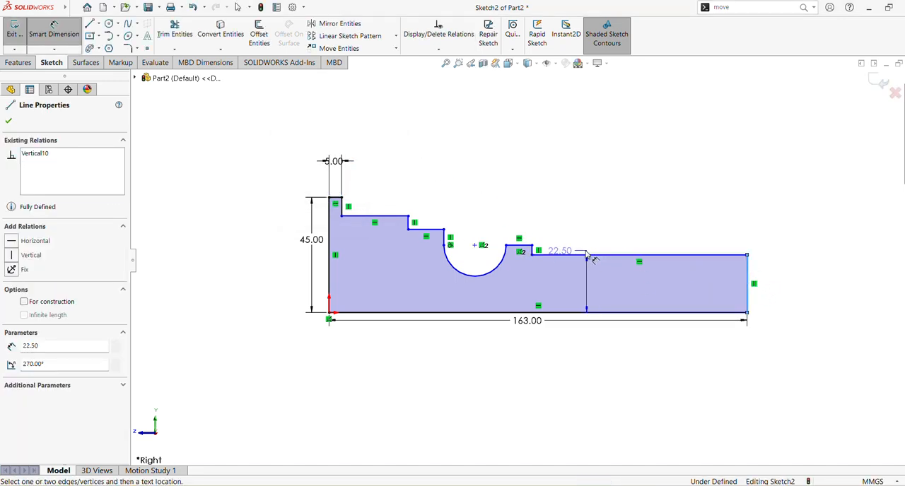
left_click(536, 256)
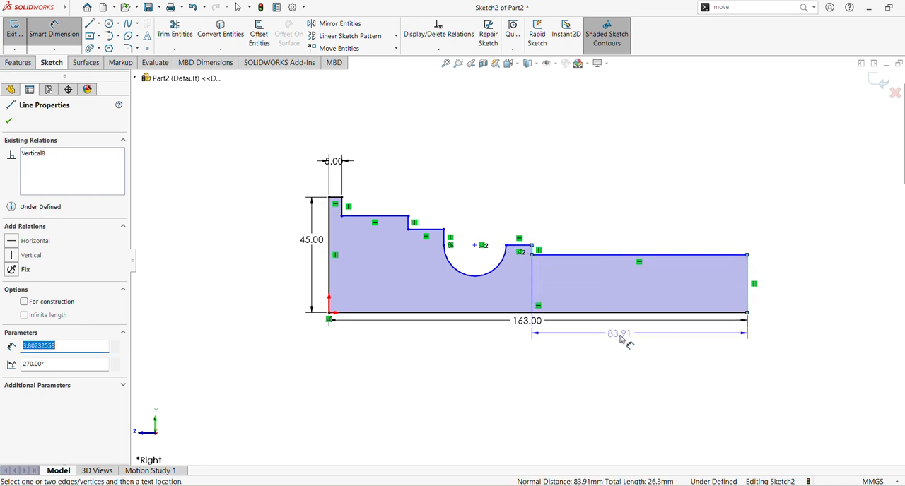
left_click(622, 332)
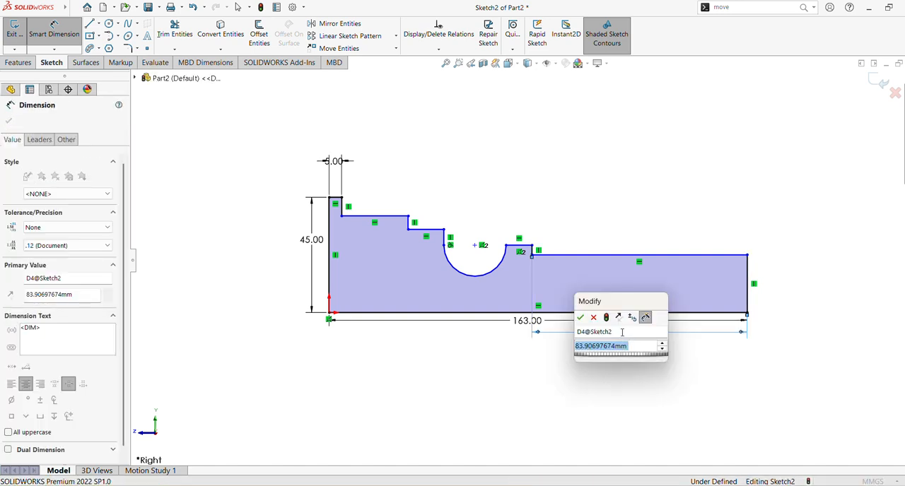
type("32")
key("Return")
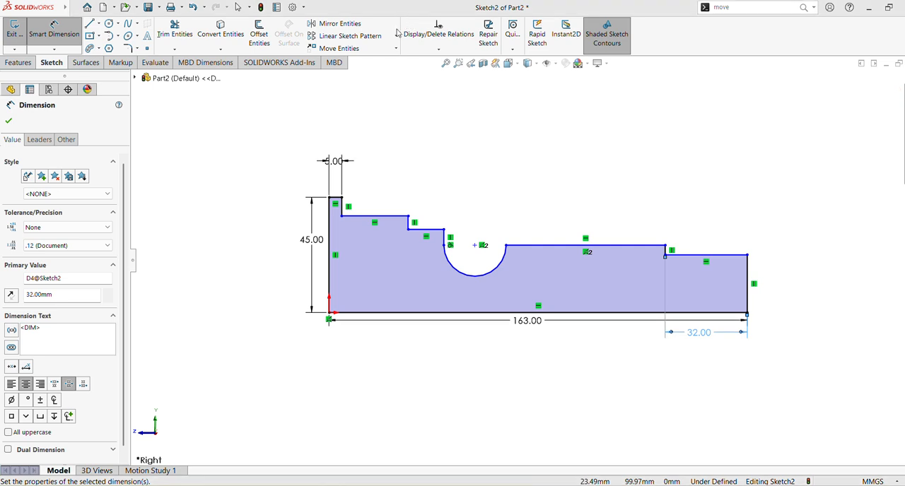
Dimension the horizontal distance between the profile's far end line and the groove's nearer arc endpoint to 80 mm.
left_click(749, 282)
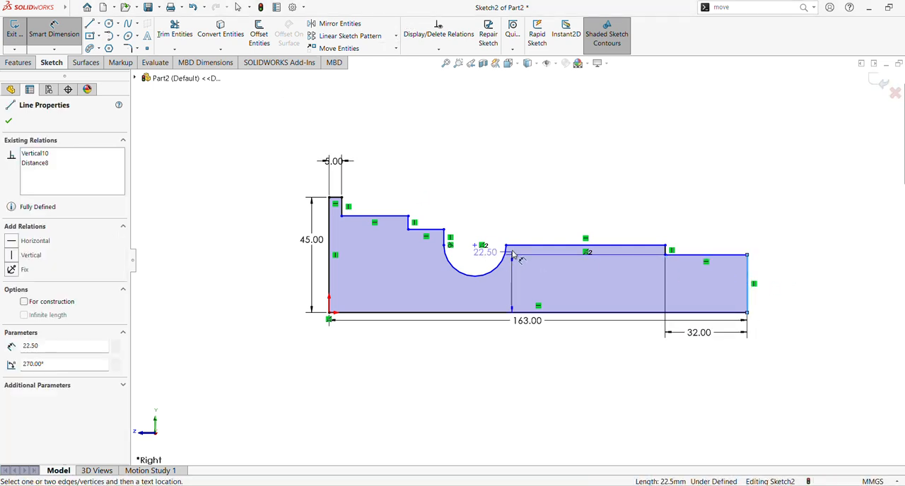
left_click(506, 246)
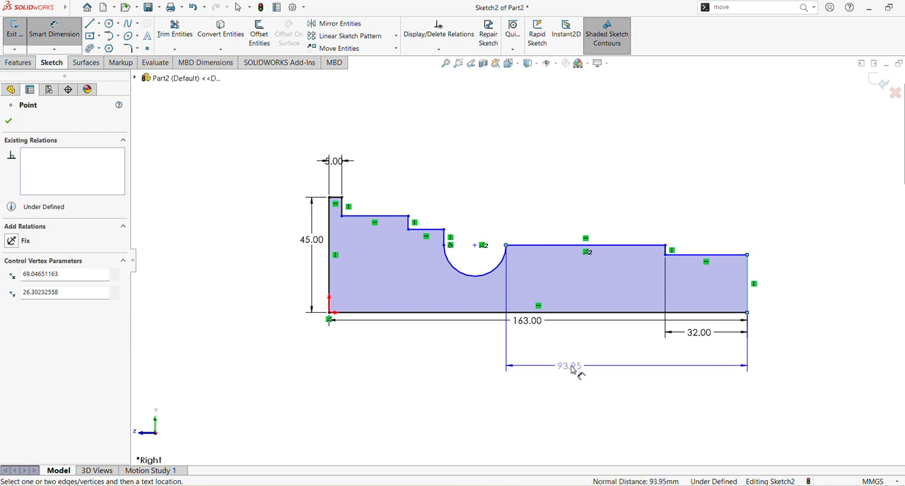
left_click(579, 367)
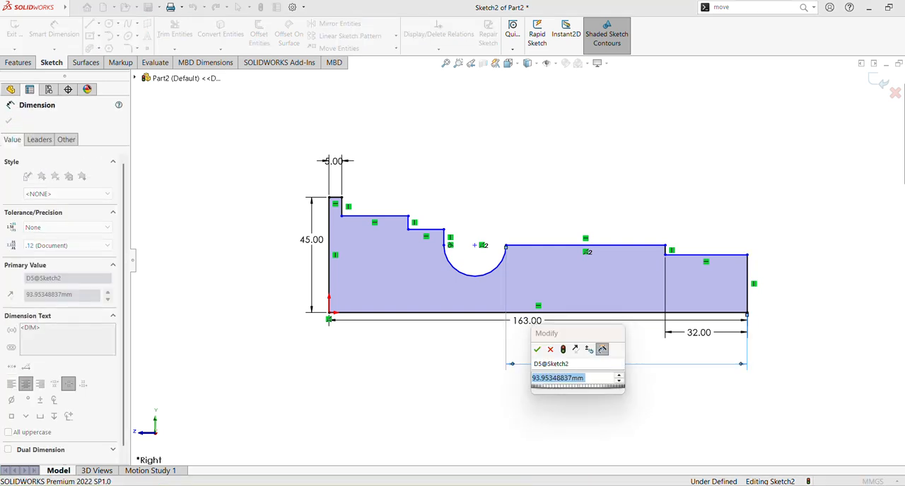
type("80")
key("Return")
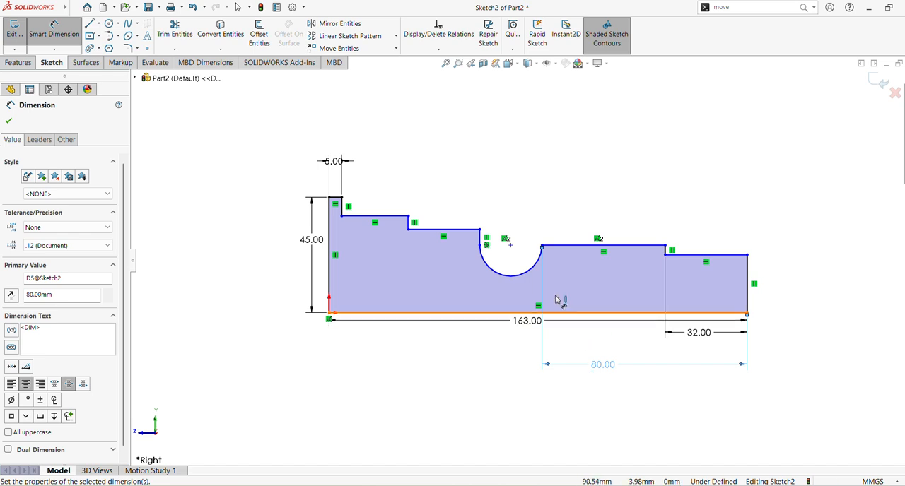
Dimension the horizontal distance from the profile's far end to the step corner above the groove's origin-side edge to 102 mm.
left_click(512, 246)
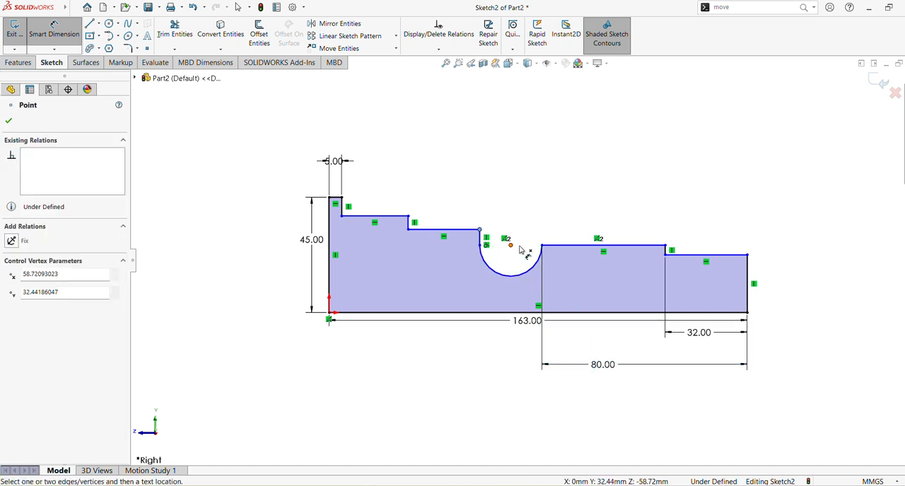
left_click(747, 255)
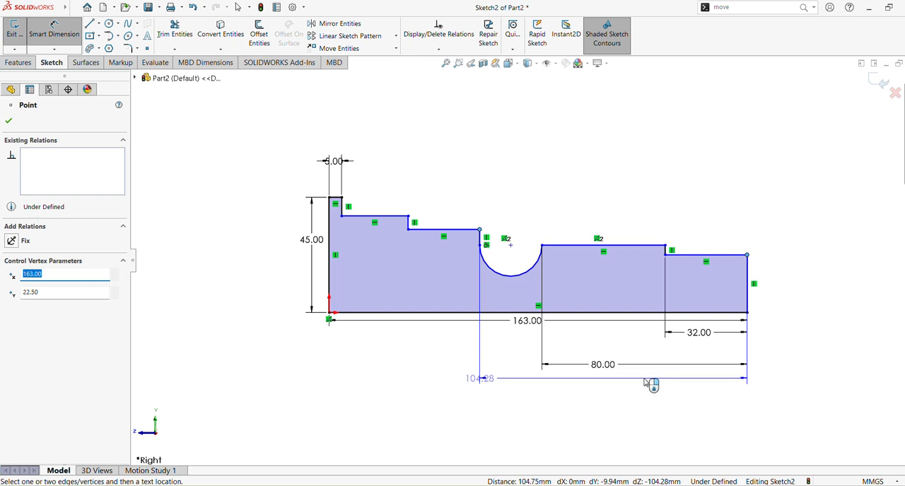
left_click(671, 380)
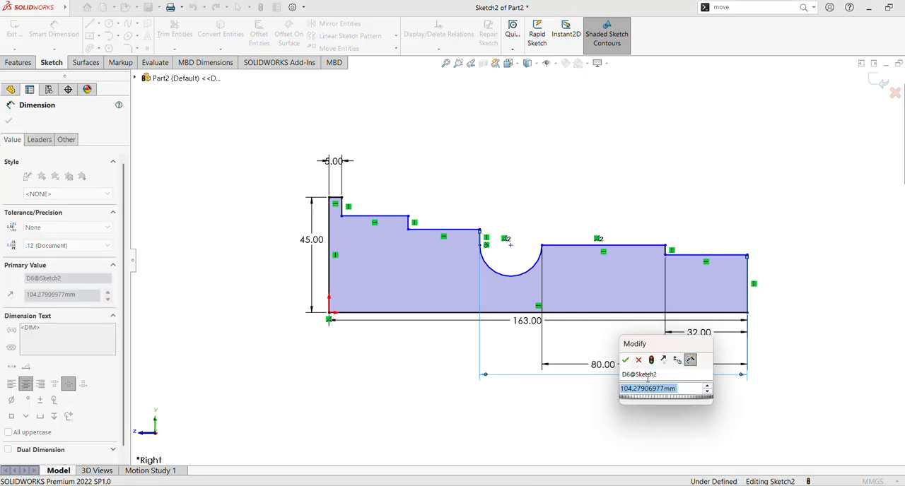
type("102")
key("Return")
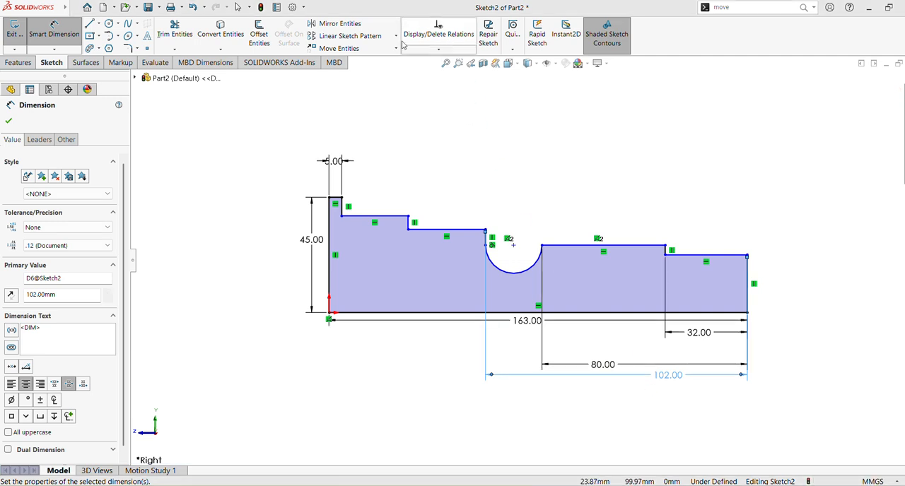
Dimension the horizontal distance between the short vertical step on the groove's origin side and the far end line to 112 mm.
left_click(409, 225)
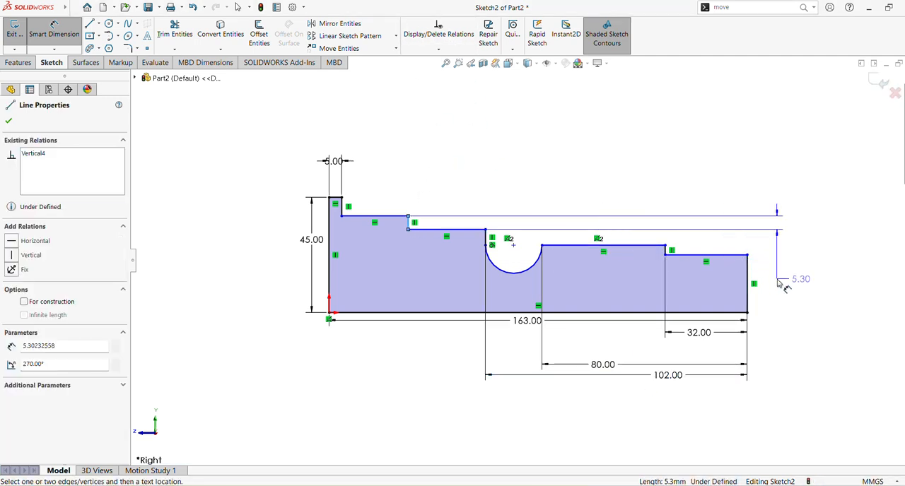
left_click(751, 282)
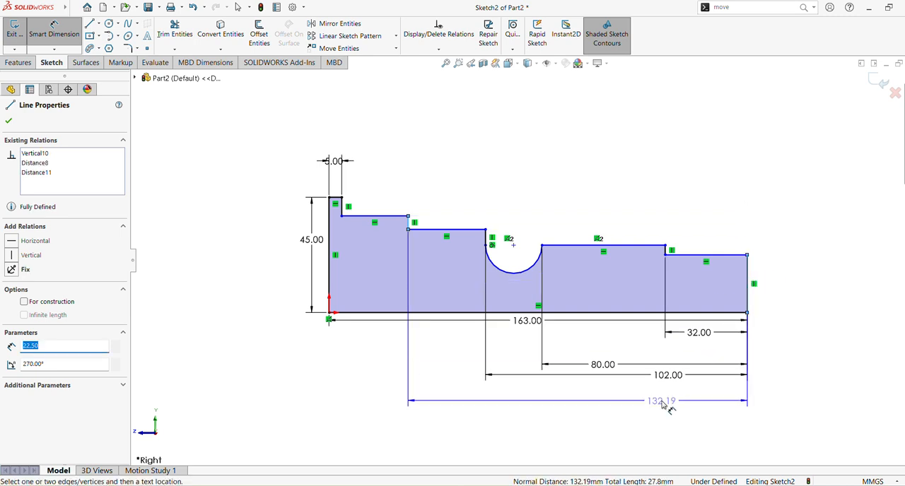
left_click(634, 398)
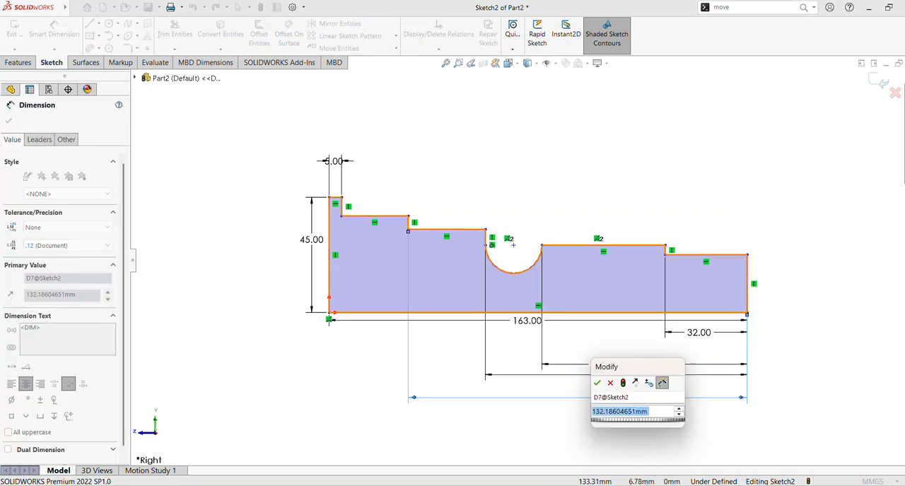
type("112")
key("Return")
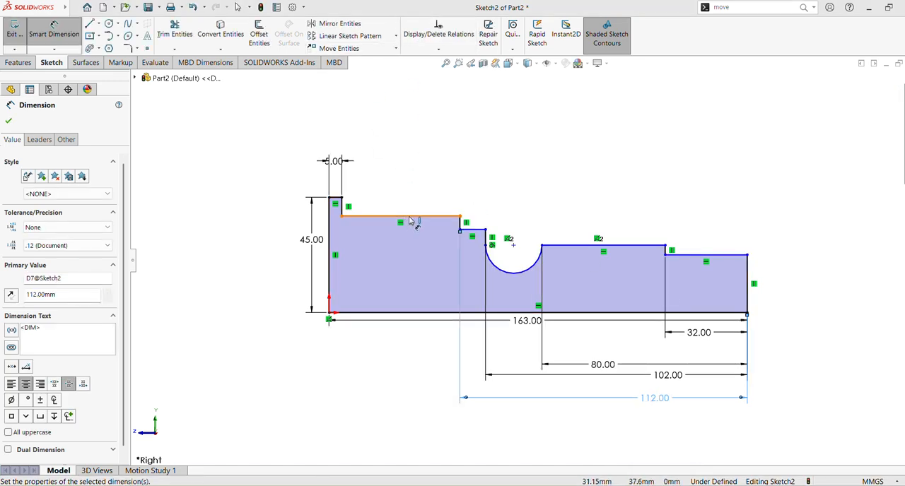
Dimension the height of the long horizontal line beside the 5 mm flange above the baseline to 39 mm.
left_click(412, 223)
left_click(410, 312)
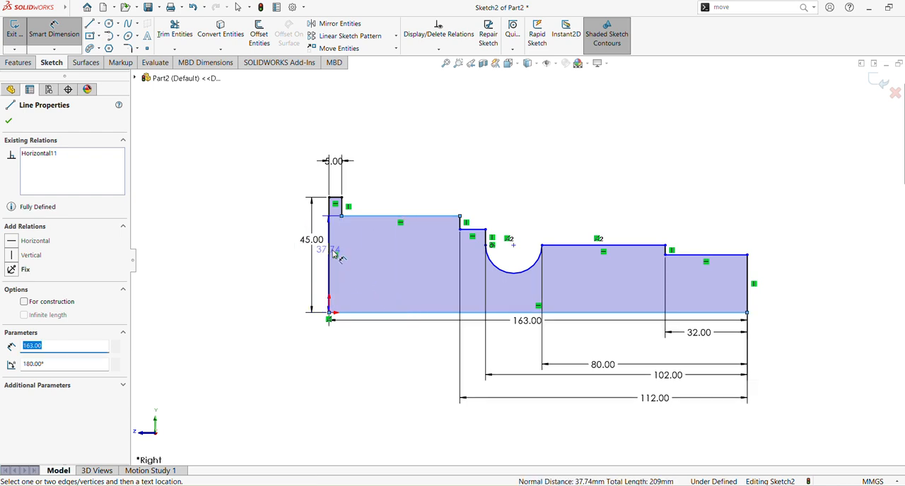
left_click(365, 254)
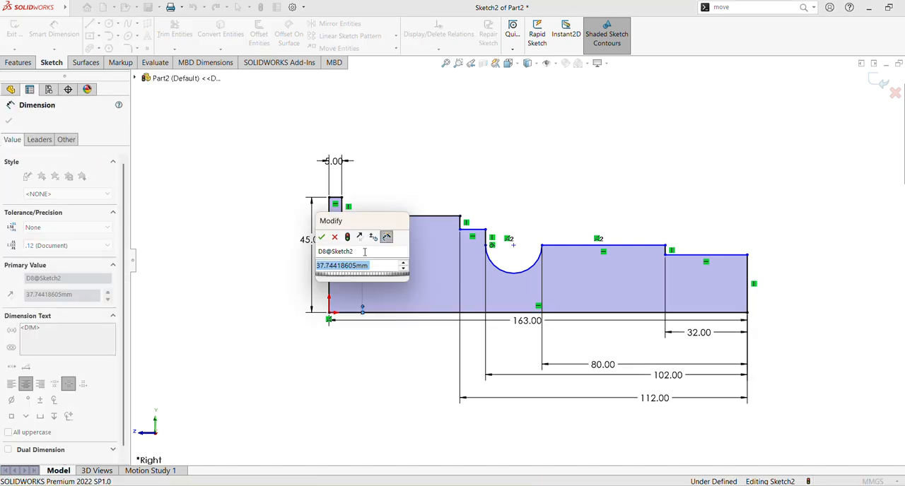
type("39")
key("Return")
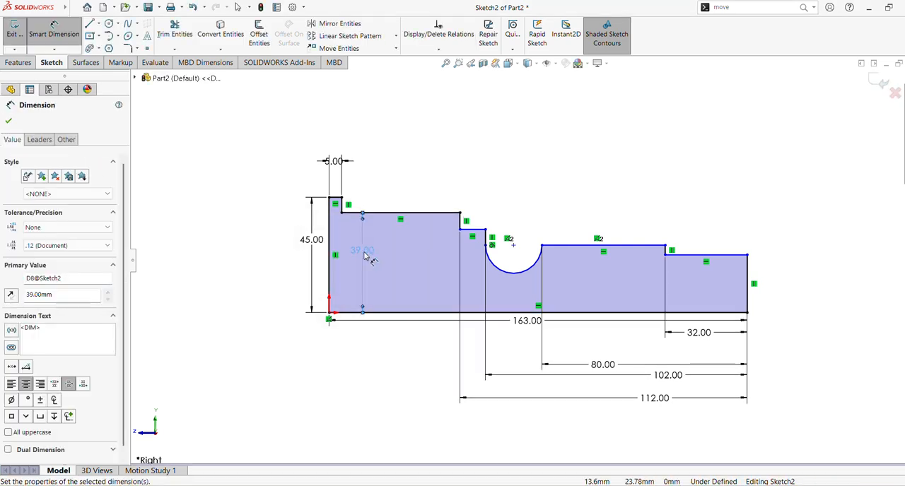
Dimension the height of the short horizontal line just before the groove above the baseline to 37 mm, and end dimensioning.
left_click(470, 235)
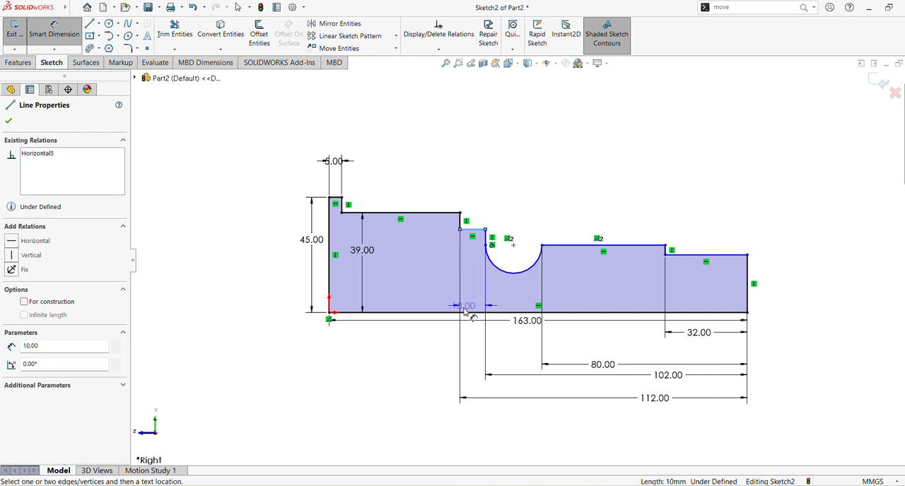
left_click(468, 312)
left_click(429, 276)
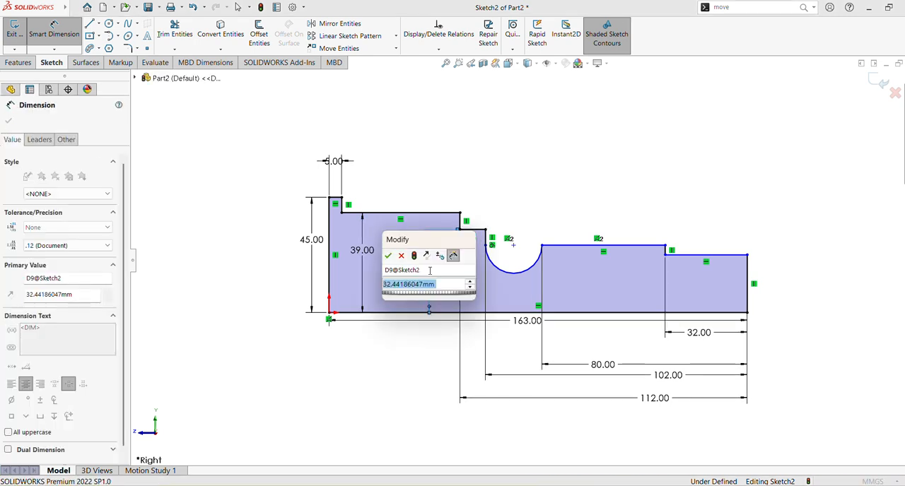
type("37")
key("Return")
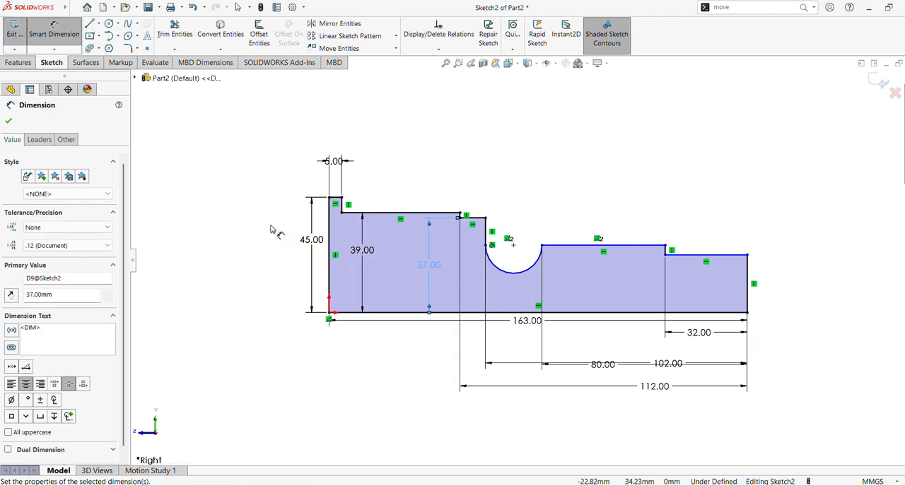
key("Escape")
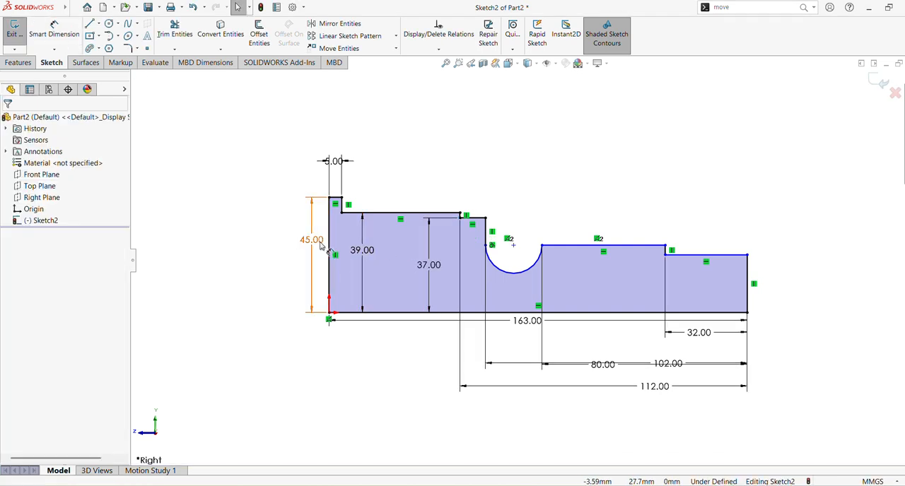
Arrange the 45, 39 and 37 mm height dimensions side by side outside the profile's origin end.
left_click_drag(277, 254, 299, 251)
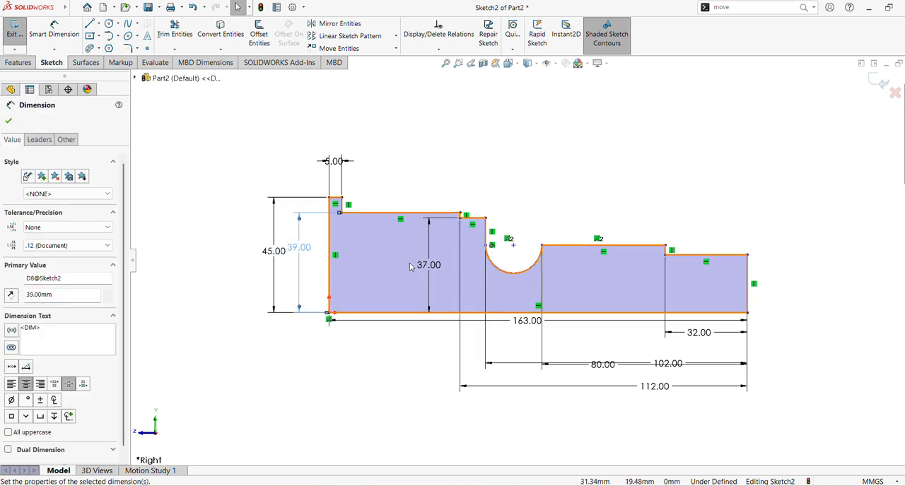
left_click_drag(417, 266, 382, 262)
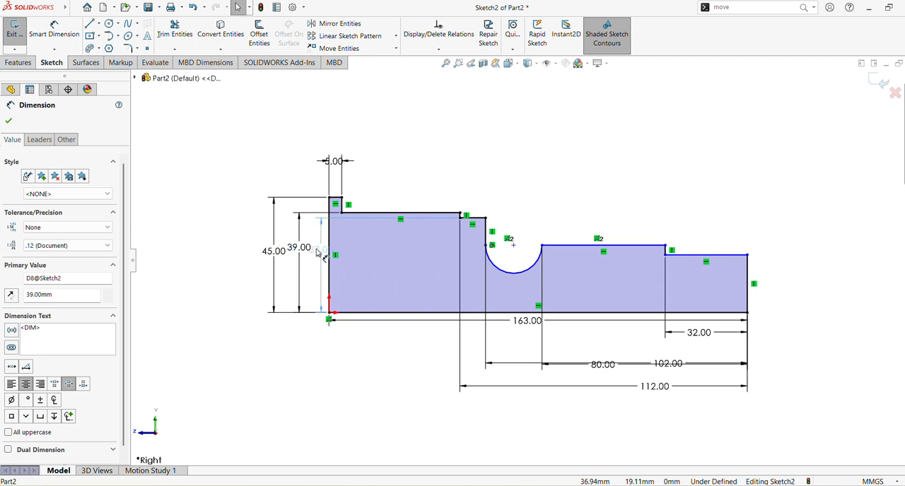
left_click_drag(320, 249, 296, 265)
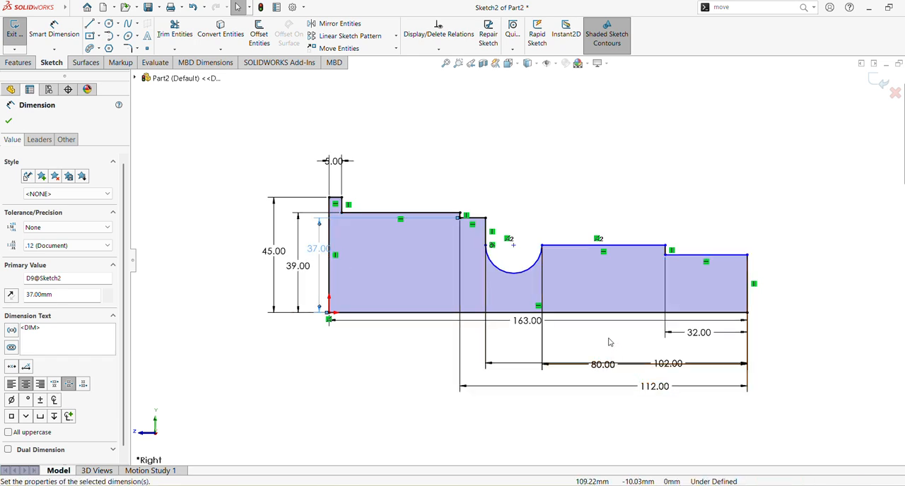
Stack the 80, 102, 112 and 163 mm length dimensions in order of length, evenly spaced below the baseline.
left_click_drag(531, 329, 532, 416)
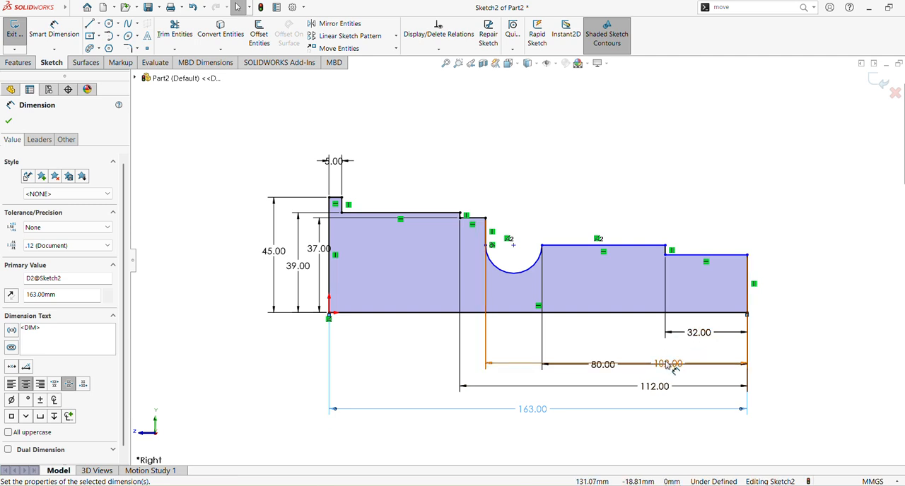
mouse_move(667, 363)
left_mouse_down()
mouse_move(665, 351)
mouse_move(661, 379)
left_mouse_up()
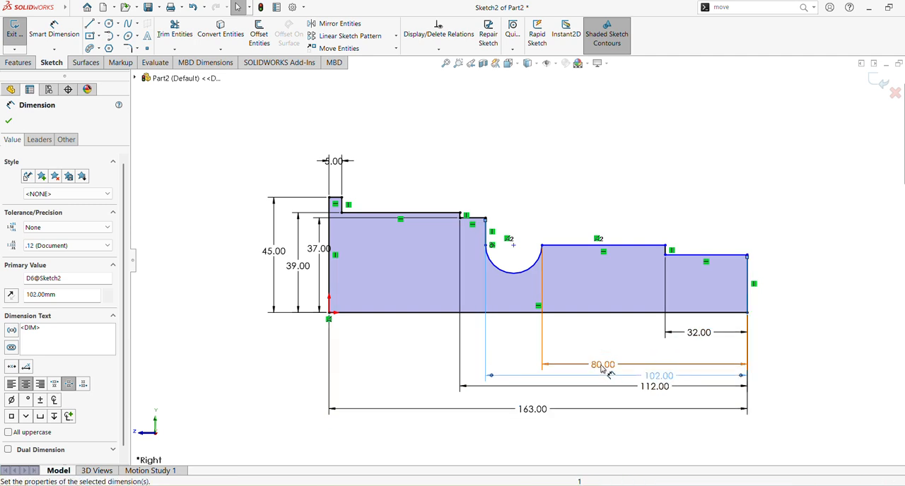
left_click_drag(603, 366, 606, 341)
left_click_drag(648, 376, 515, 349)
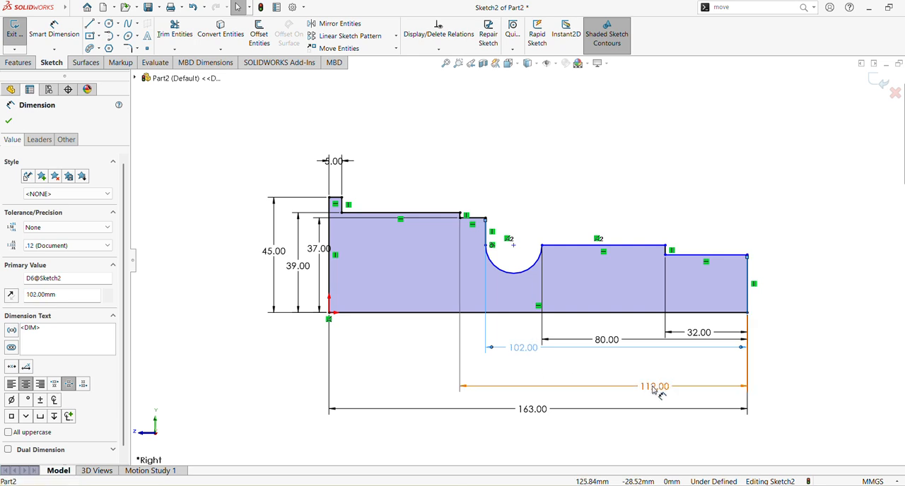
left_click_drag(650, 386, 600, 365)
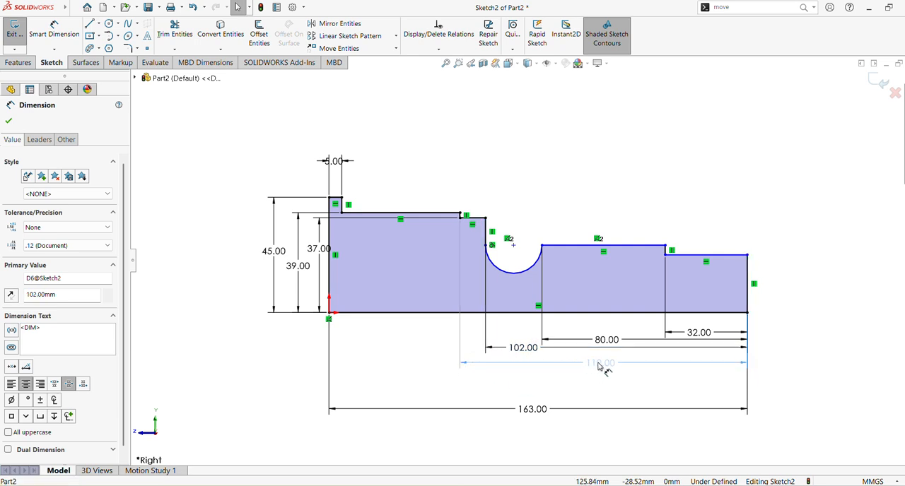
left_click_drag(542, 411, 539, 380)
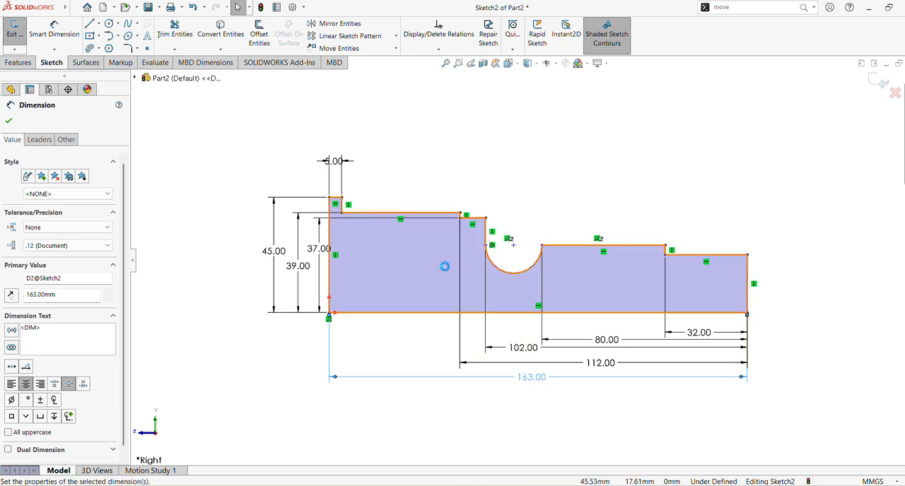
Add a driven radius dimension to the semicircular groove arc with Smart Dimension.
left_click(446, 63)
middle_click_drag(622, 202, 617, 180, "shift")
middle_click_drag(666, 202, 609, 200, "ctrl")
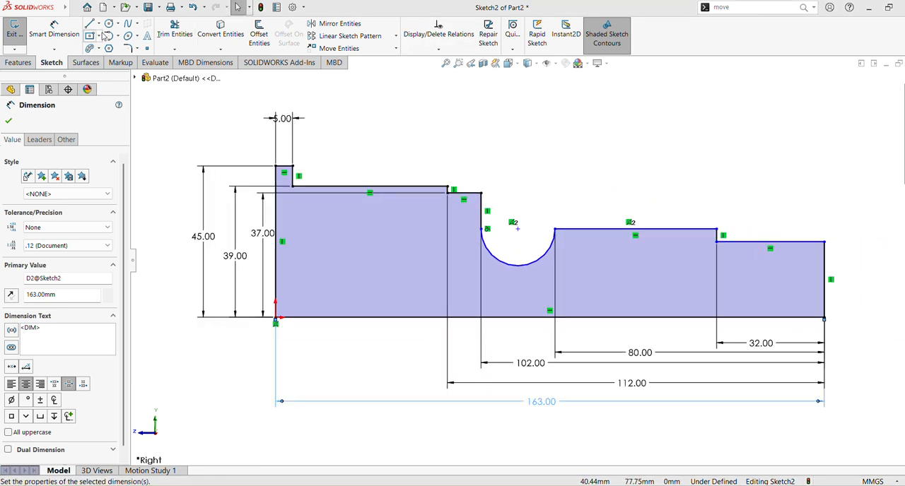
left_click(54, 32)
left_click(535, 264)
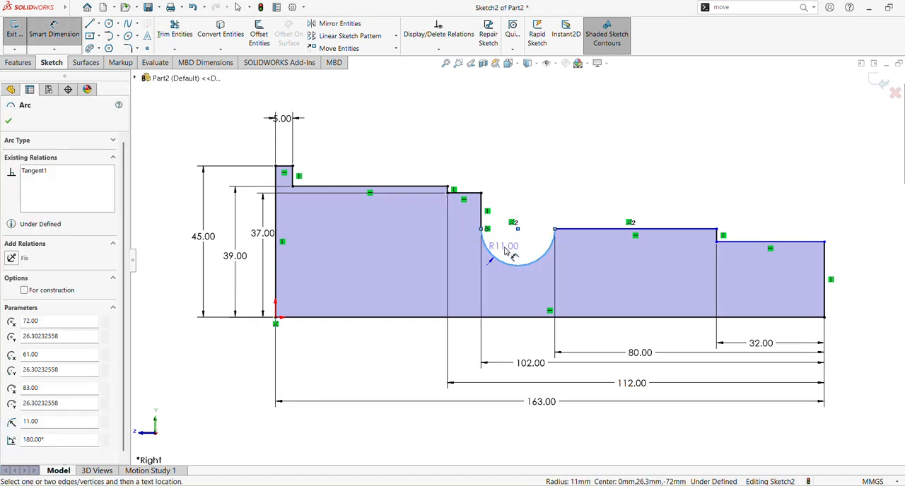
left_click(507, 256)
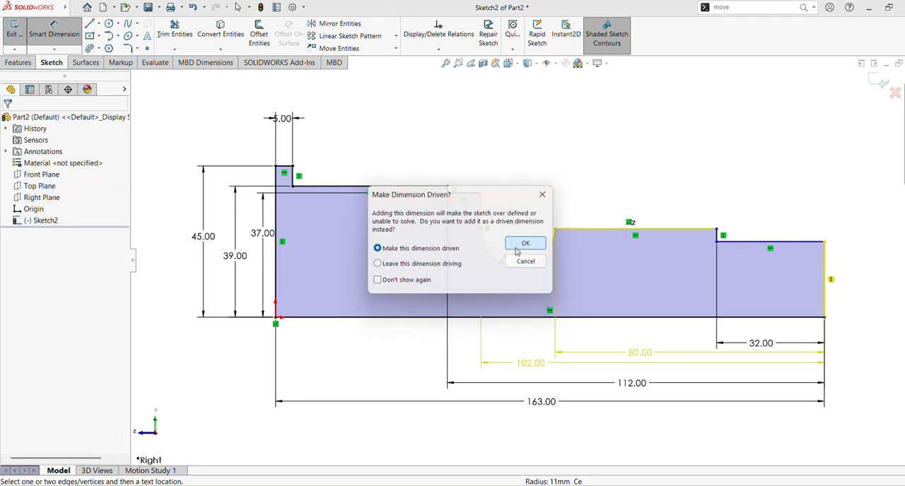
key("Return")
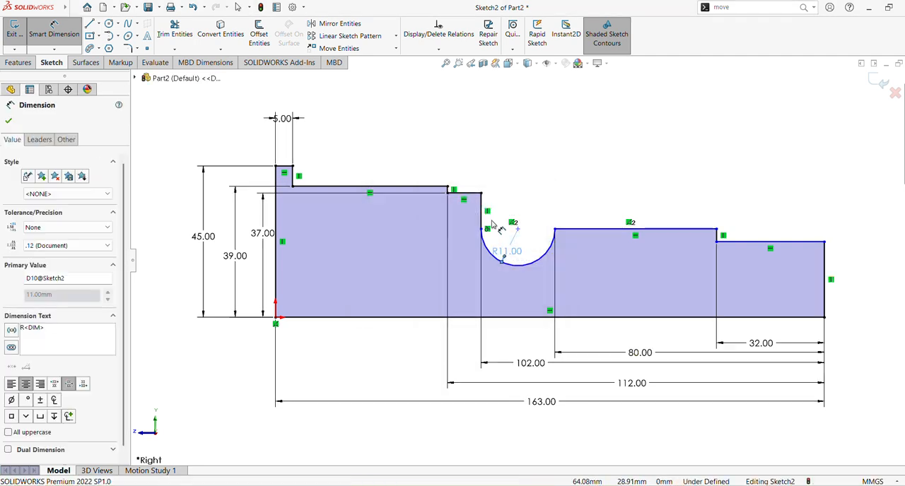
left_click(612, 232)
left_click(641, 318)
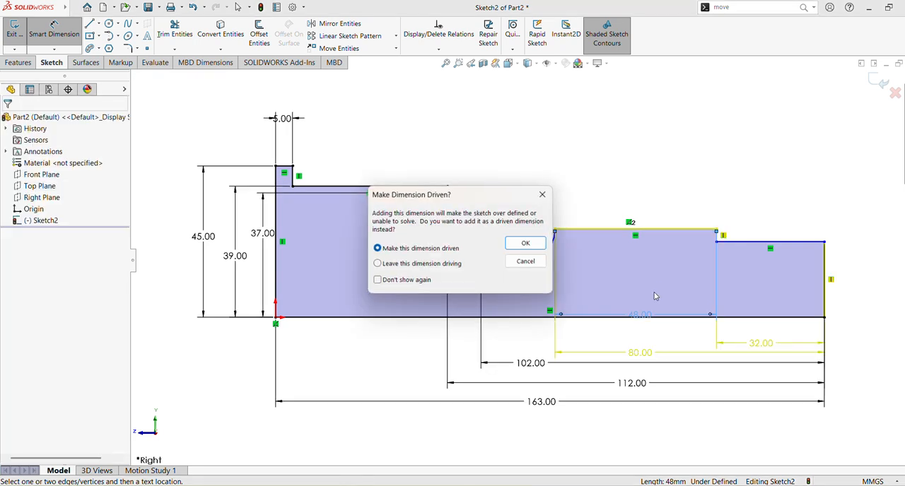
left_click(526, 262)
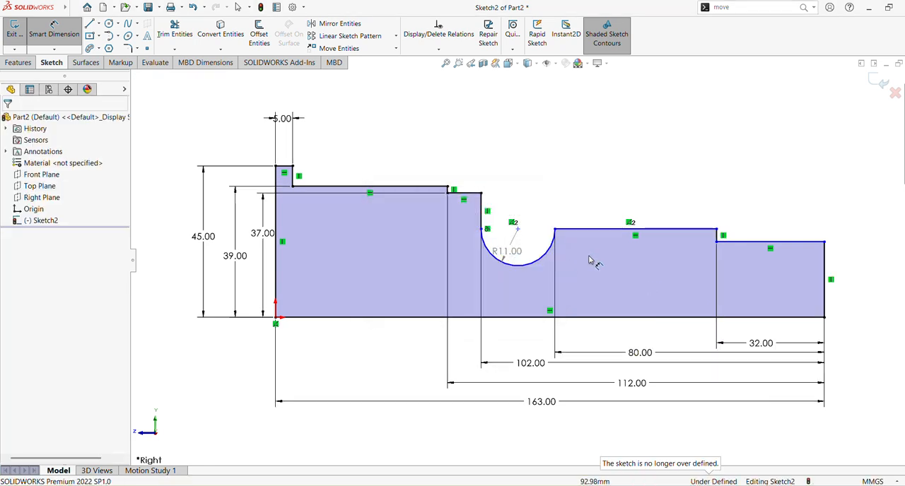
Dimension the height of the horizontal line just after the groove above the baseline to 36 mm.
left_click(611, 231)
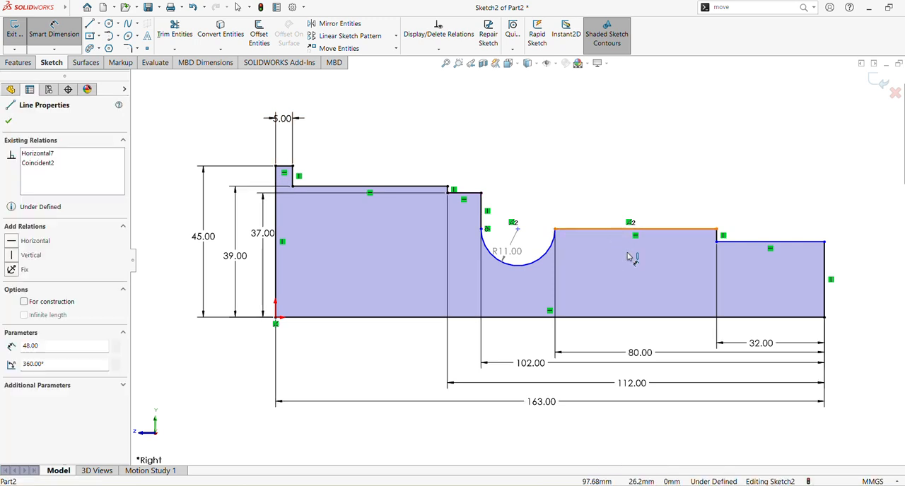
left_click(655, 319)
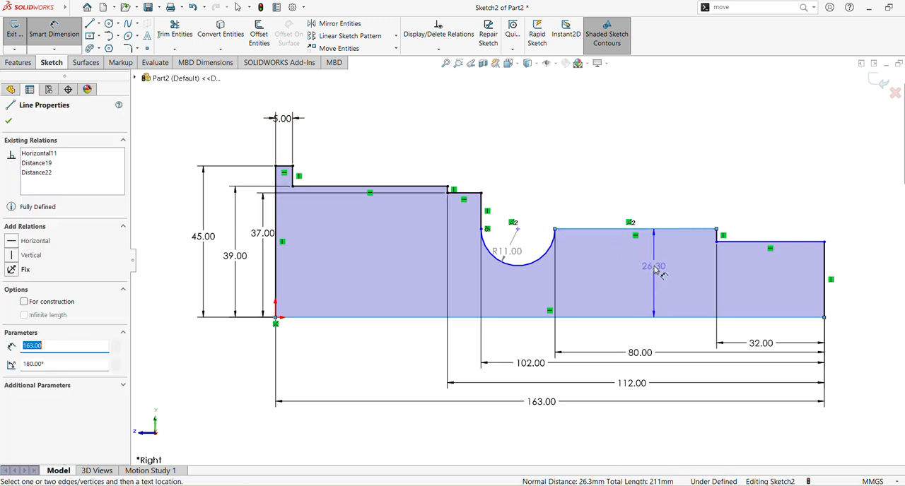
left_click(661, 272)
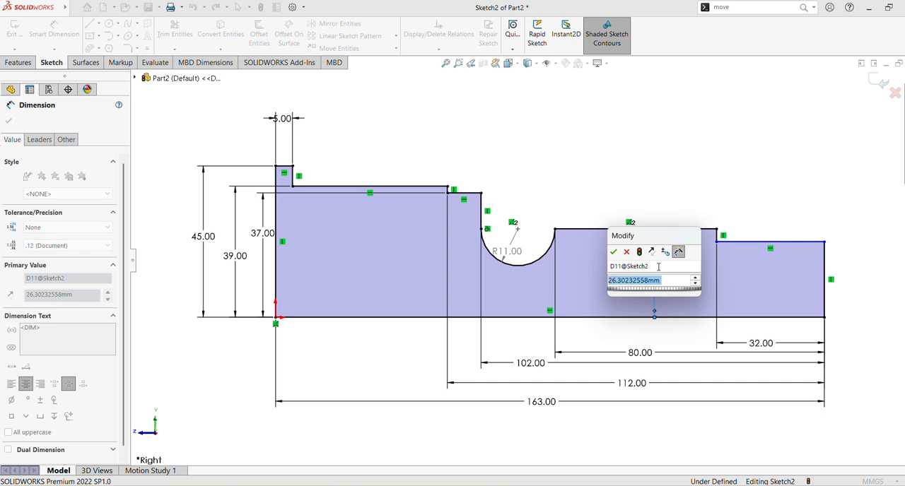
type("36")
key("Return")
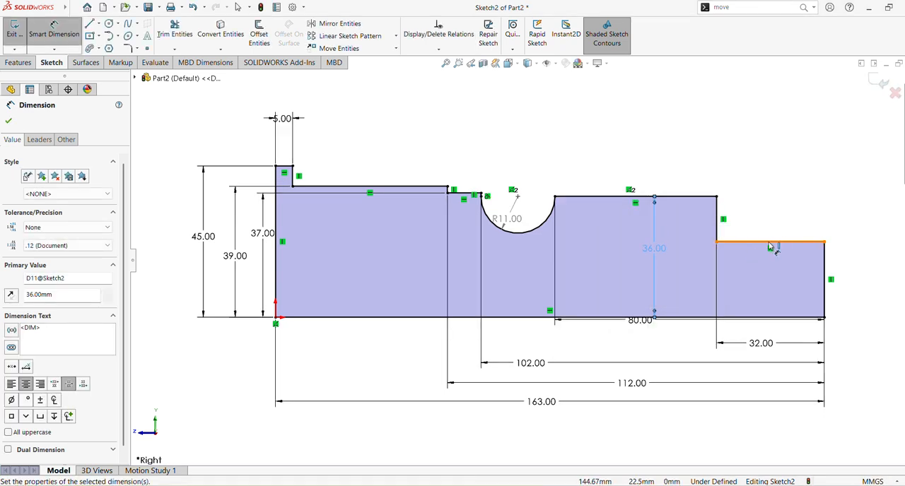
left_click(758, 243)
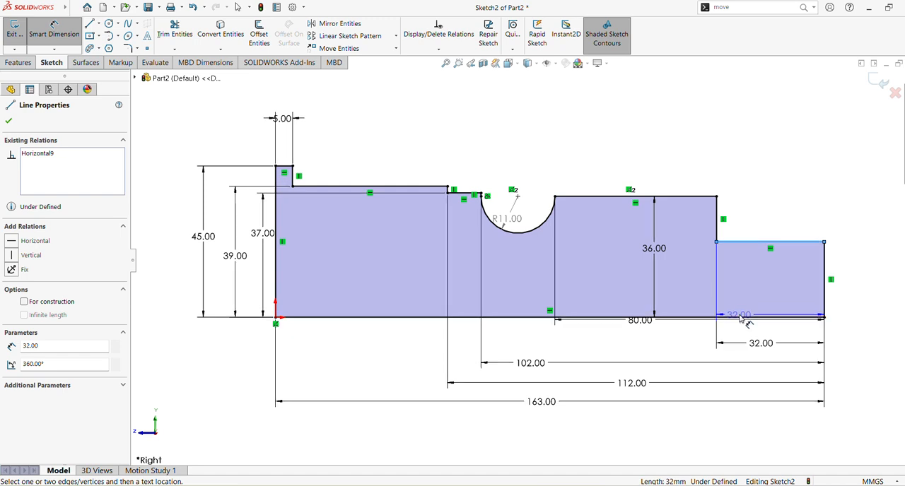
left_click(742, 318)
left_click(526, 262)
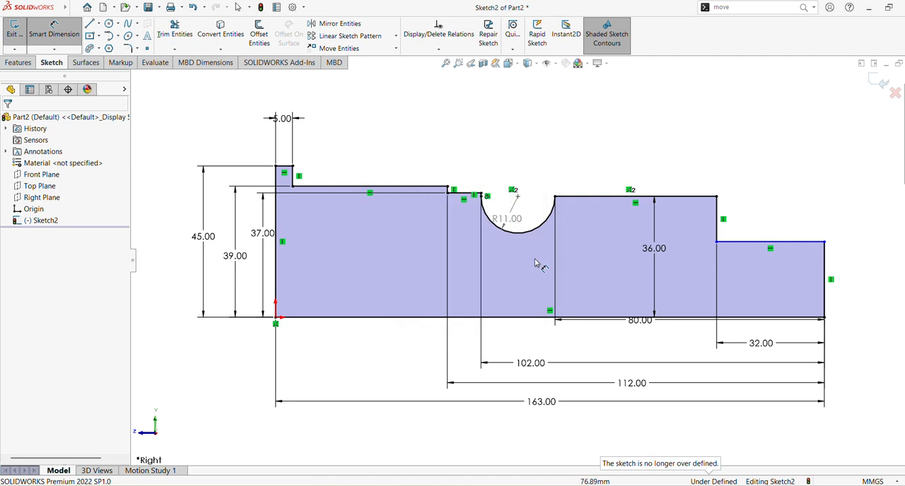
Dimension the height of the last step's horizontal line above the baseline to 32.5 mm, and move the 80 mm length dimension clear below the baseline.
left_click(768, 317)
left_click(754, 244)
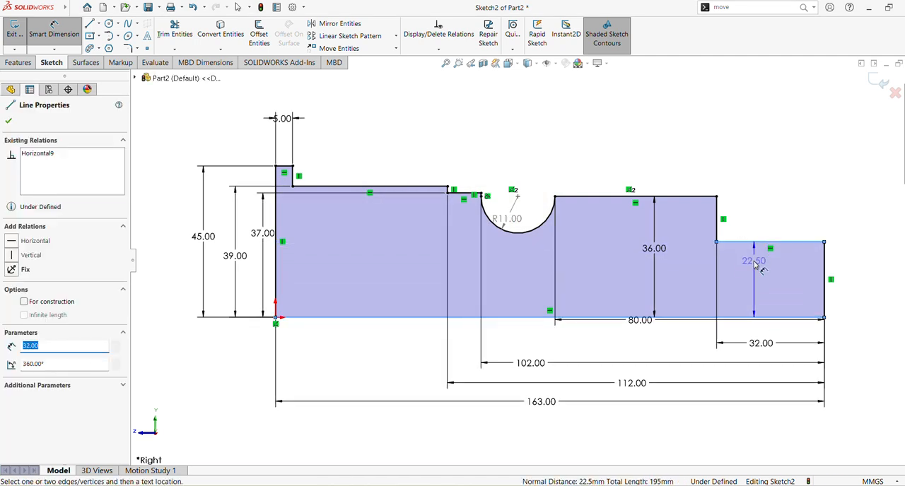
left_click(752, 269)
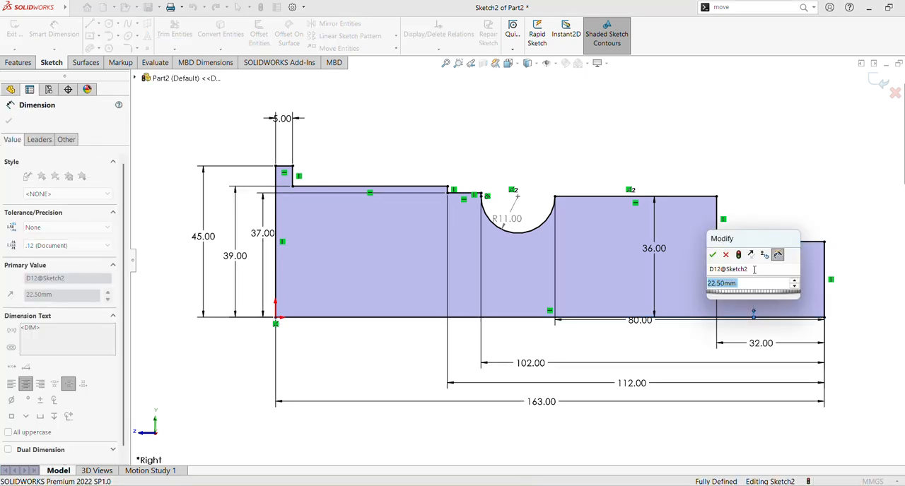
type("32.5")
key("Return")
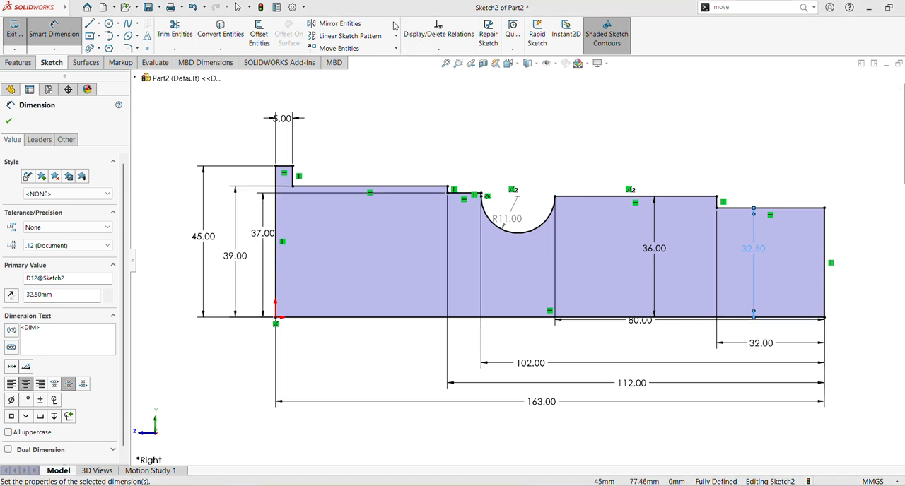
left_click_drag(642, 322, 645, 331)
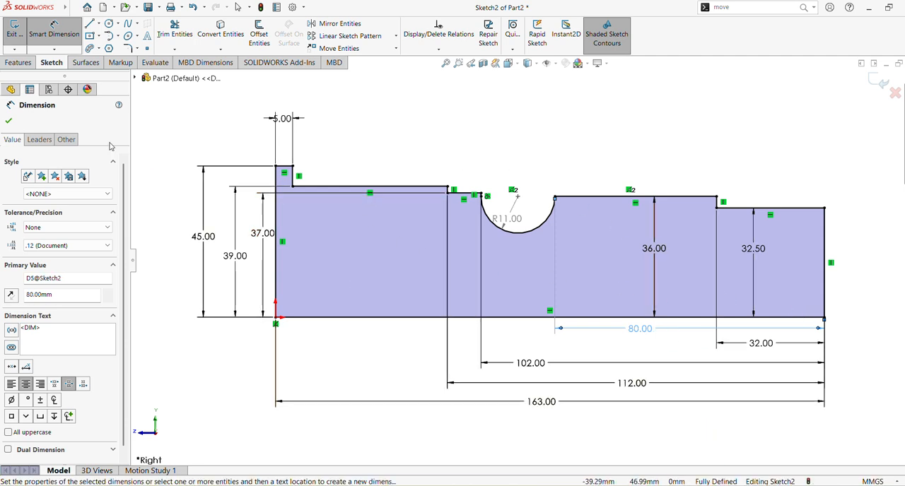
left_click(8, 121)
Revolve the profile sketch 360 degrees about its long horizontal baseline into a solid with Revolved Boss/Base.
left_click(19, 64)
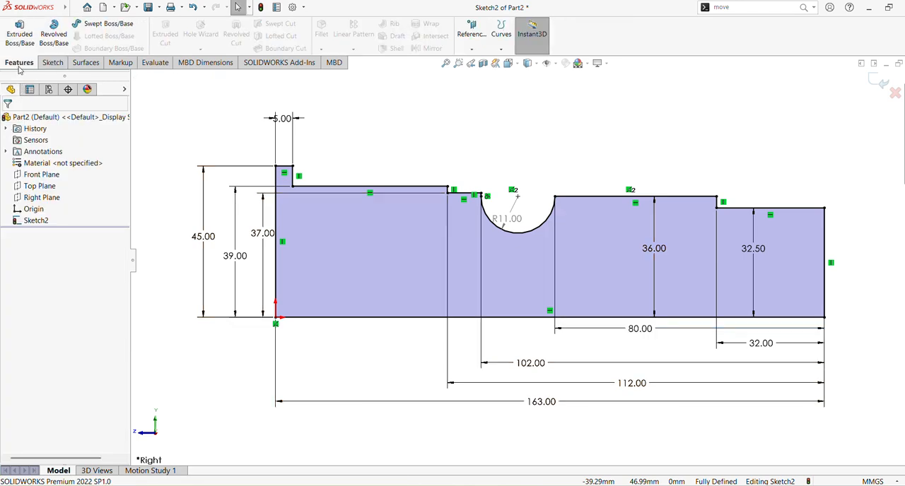
left_click(54, 37)
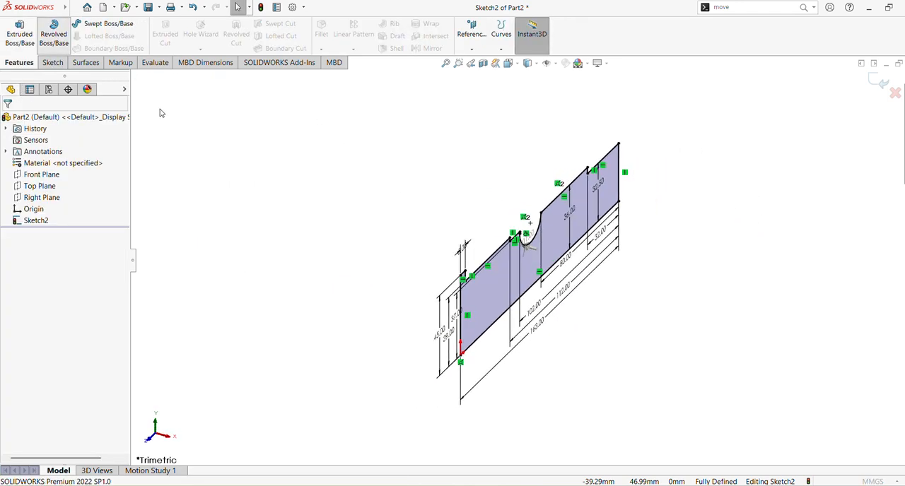
middle_click_drag(420, 228, 365, 185)
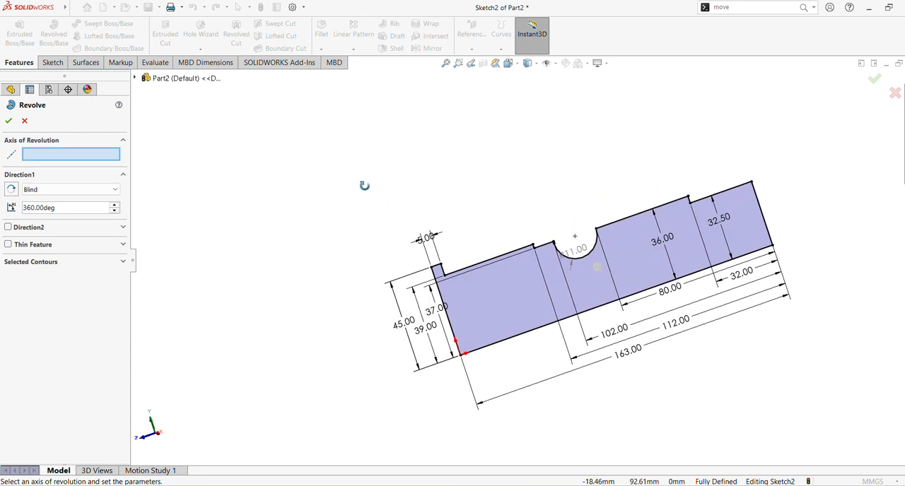
left_click(528, 334)
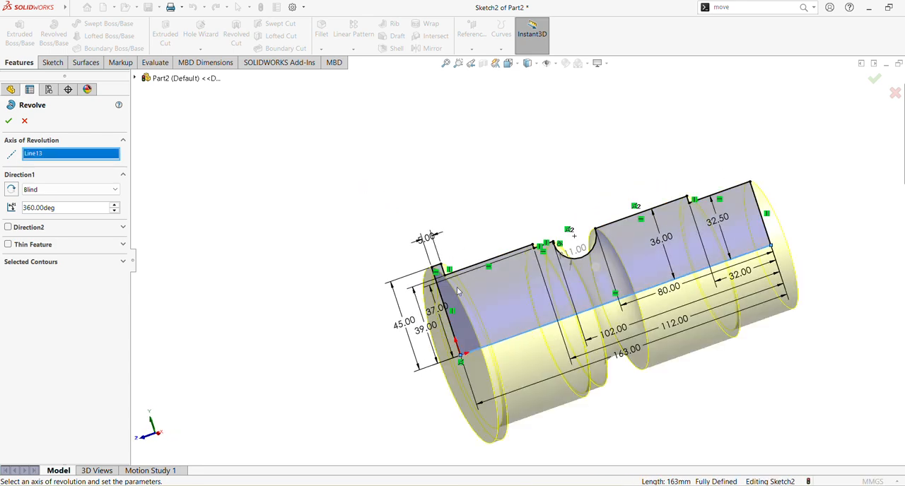
middle_click_drag(216, 189, 230, 173)
left_click(8, 122)
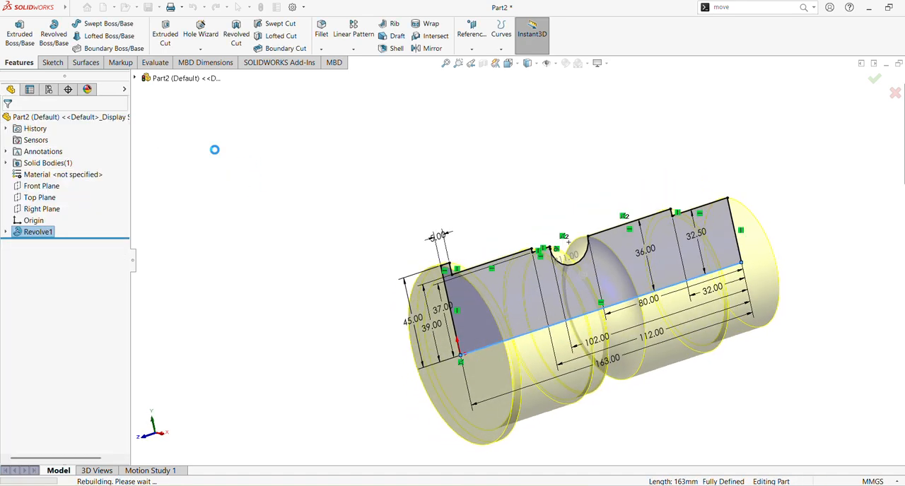
Open a new sketch on the flat circular end face of the shaft's large flange.
scroll(436, 181, "down", 5)
scroll(442, 198, "up", 4)
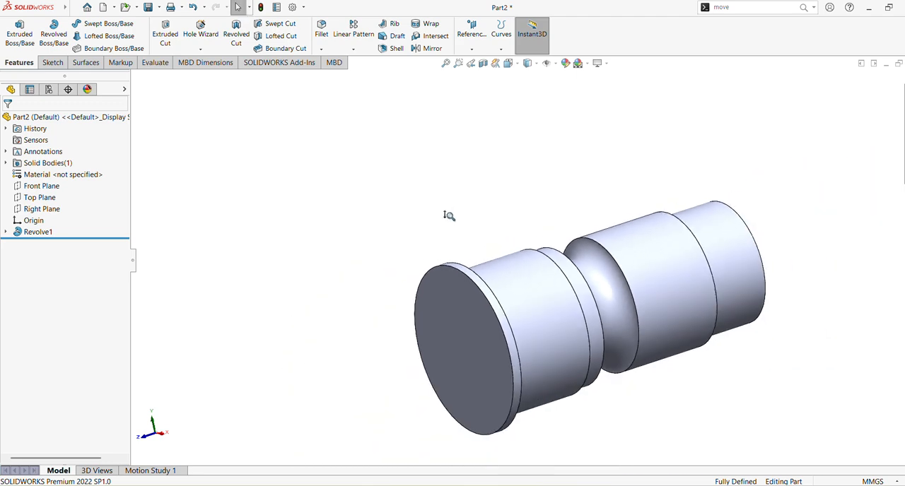
scroll(430, 165, "down", 4)
middle_click_drag(403, 125, 378, 98)
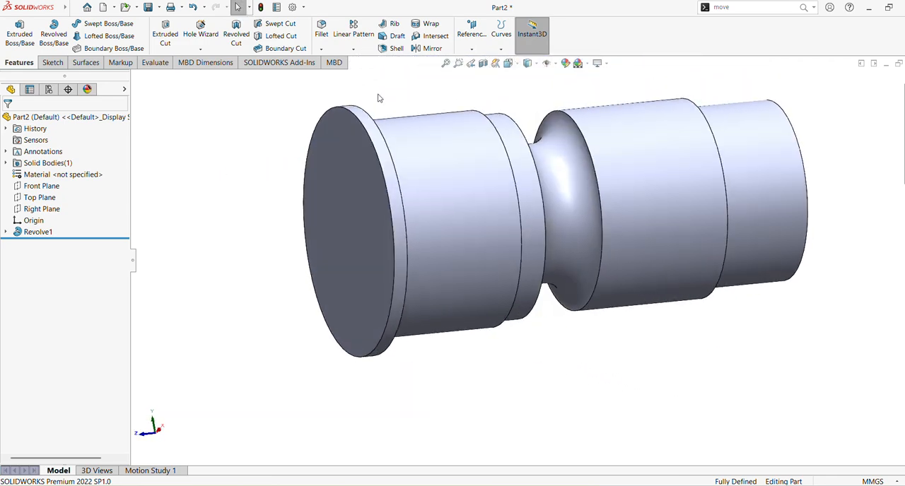
left_click(353, 182)
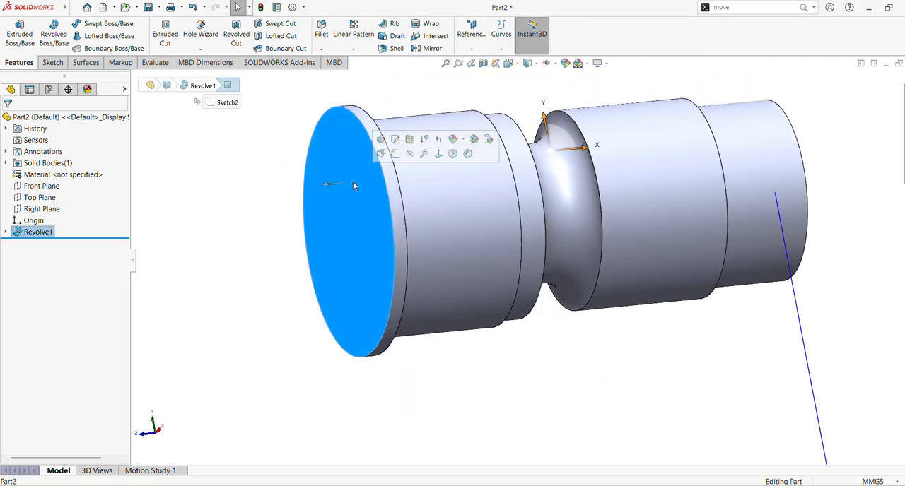
left_click(397, 153)
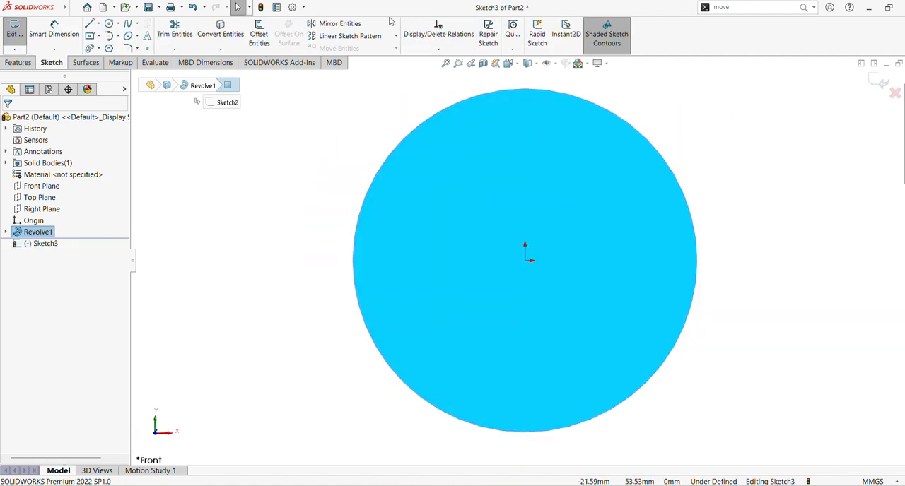
Sketch two concentric circles centred on the origin, about 106 mm and 123 mm in diameter, both outside the flange edge.
left_click(118, 24)
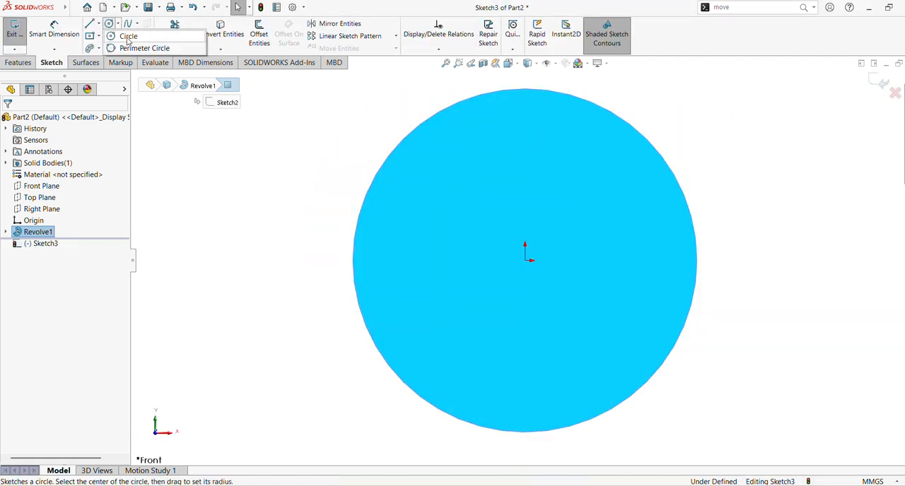
left_click(124, 33)
left_click_drag(524, 262, 721, 312)
left_click_drag(525, 262, 746, 341)
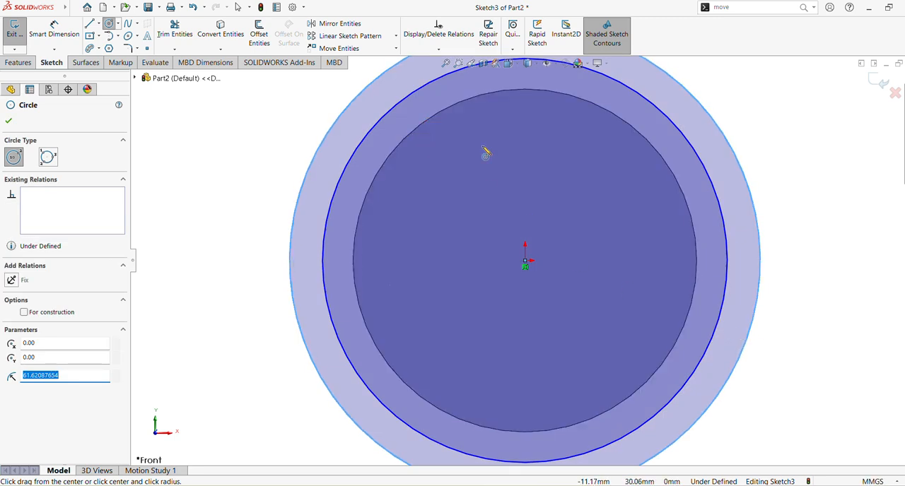
Dimension the outer circle's diameter to 170 mm with Smart Dimension.
scroll(569, 190, "up", 5)
left_click(61, 44)
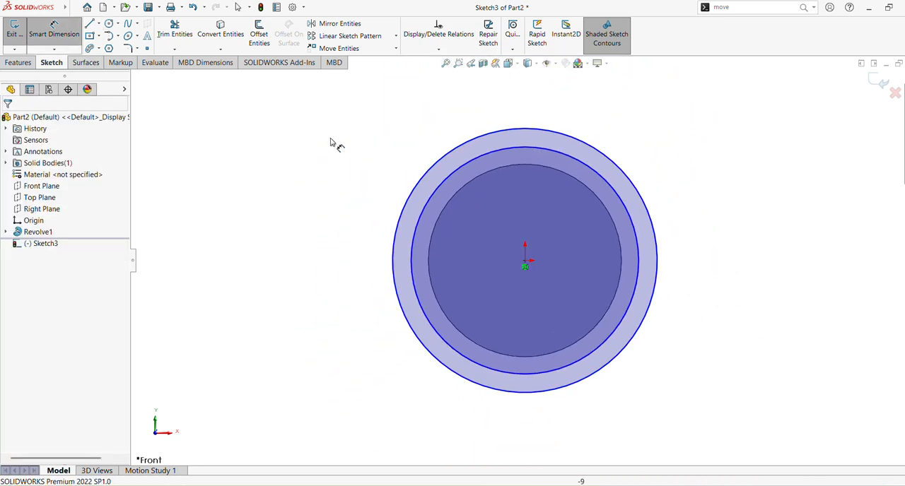
left_click(410, 206)
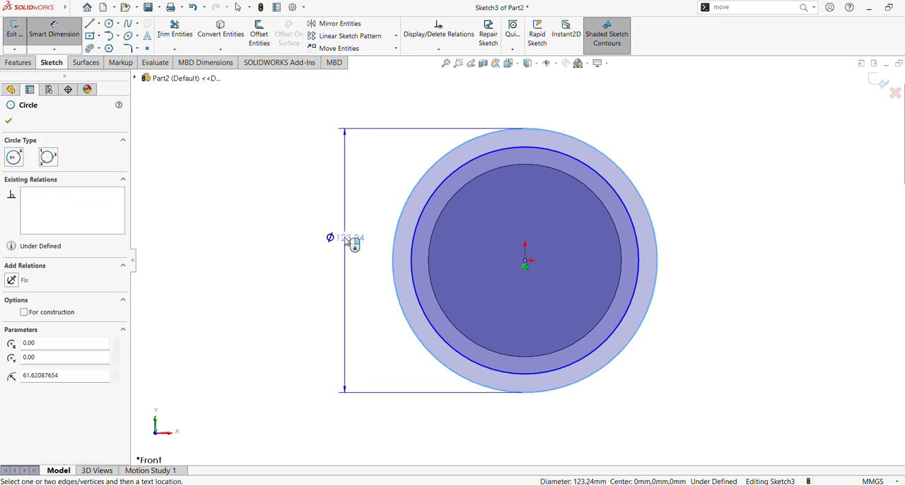
left_click(345, 237)
type("170")
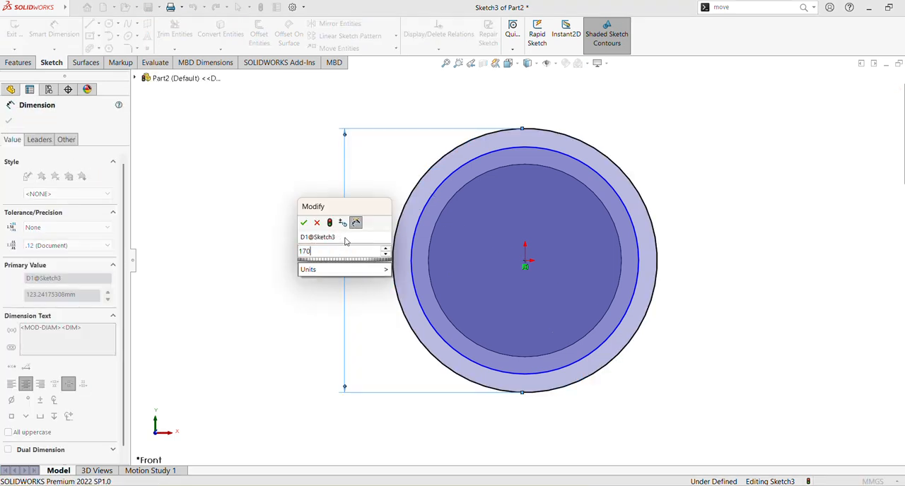
key("Return")
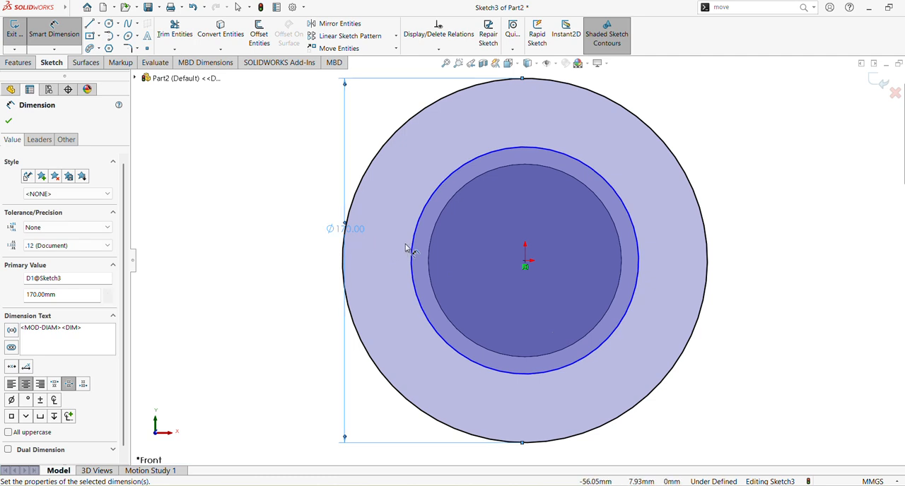
Dimension the inner circle's diameter to 102 mm and line up both diameter dimensions outside the circles on the same side.
left_click(410, 243)
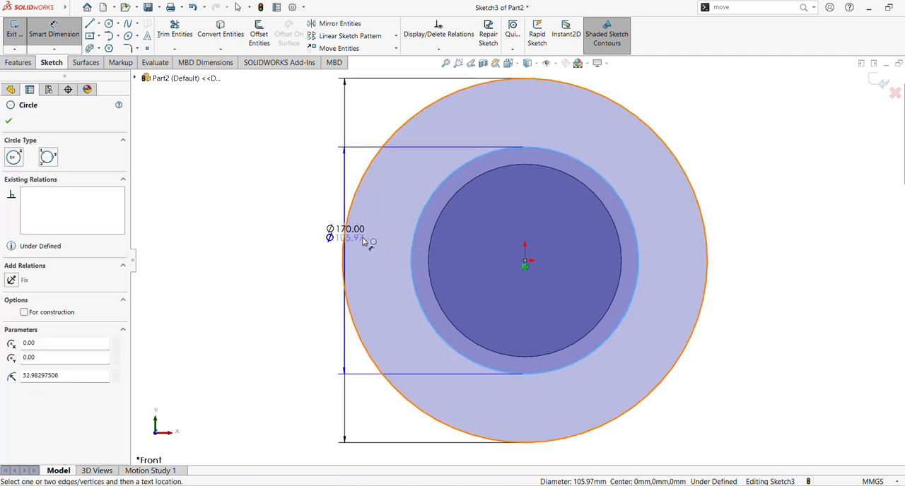
left_click(738, 261)
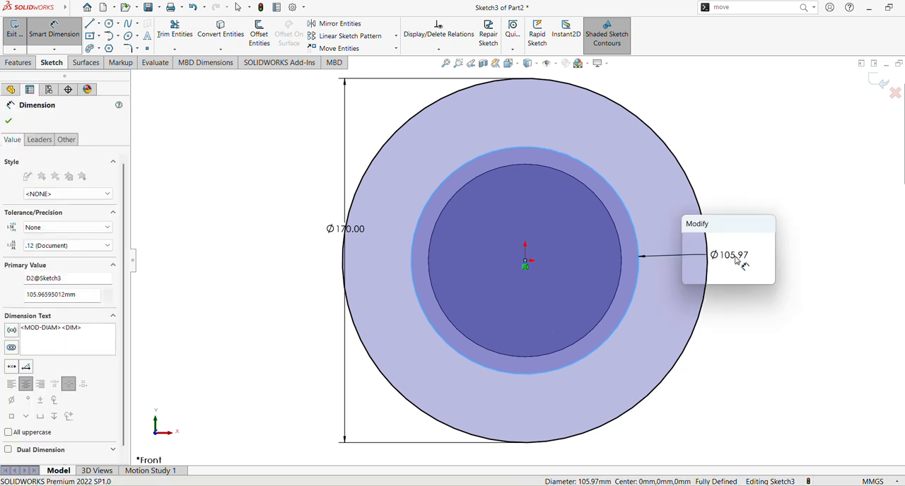
type("102")
key("Return")
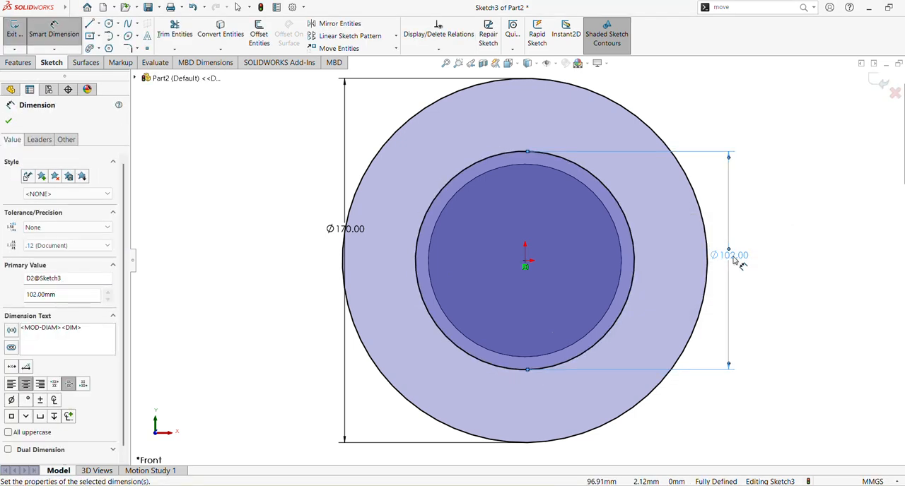
left_click_drag(356, 230, 302, 226)
left_click_drag(719, 257, 329, 237)
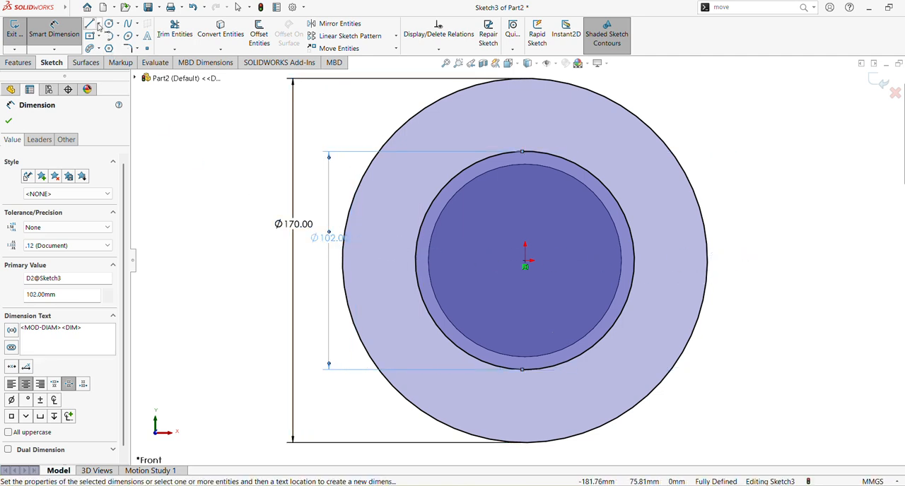
Draw a vertical construction centerline from the origin up to the top of the 170 mm circle, and end the line command.
left_click(98, 25)
left_click(113, 43)
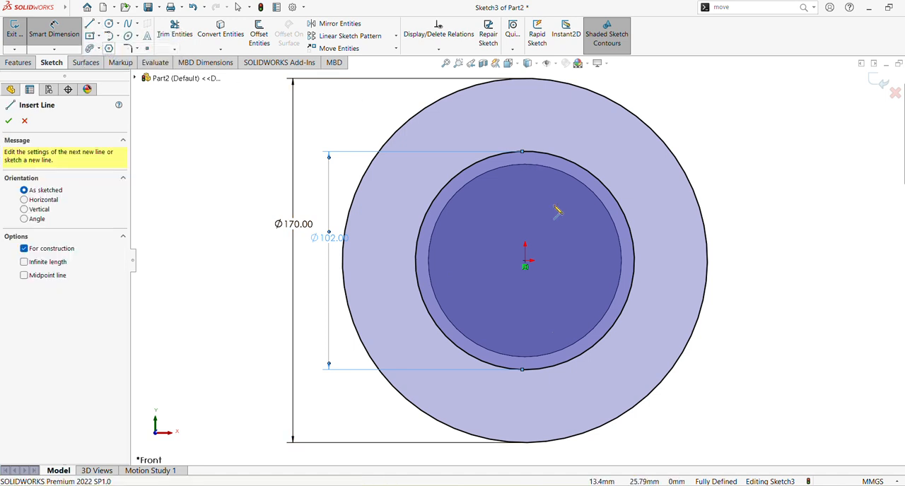
left_click(525, 262)
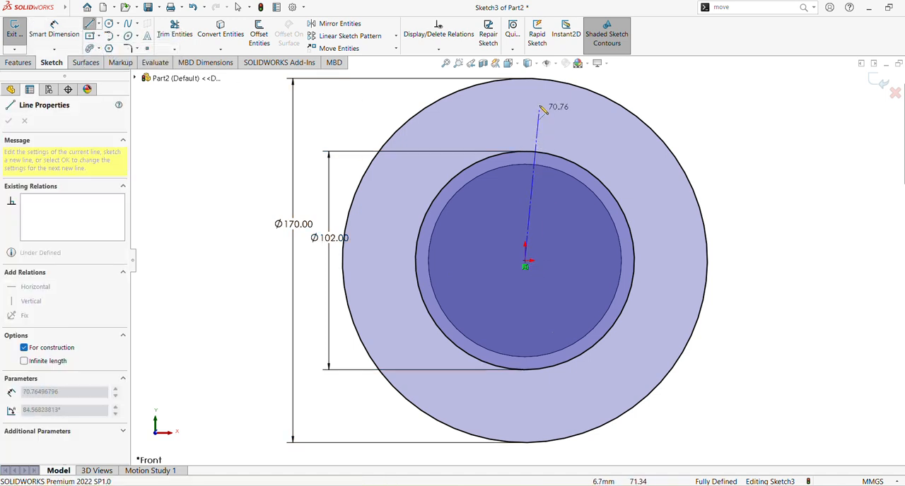
left_click(524, 81)
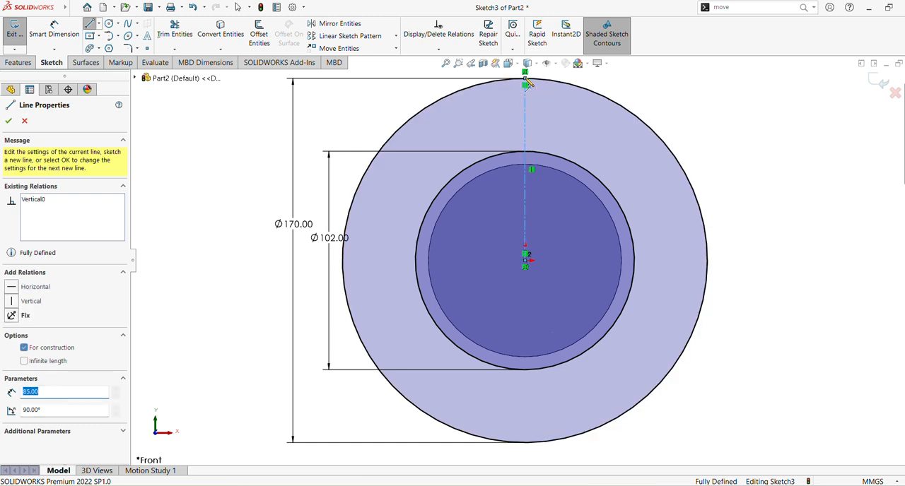
key("Escape")
key("Escape")
Draw a three-point arc of about 37 mm radius from the outer circle to the inner circle, left of the centerline and bulging outward.
mouse_move(604, 138)
middle_mouse_down("shift")
mouse_move(606, 212)
mouse_move(625, 140)
mouse_move(612, 242)
middle_mouse_up("shift")
middle_click_drag(613, 241, 610, 184, "shift")
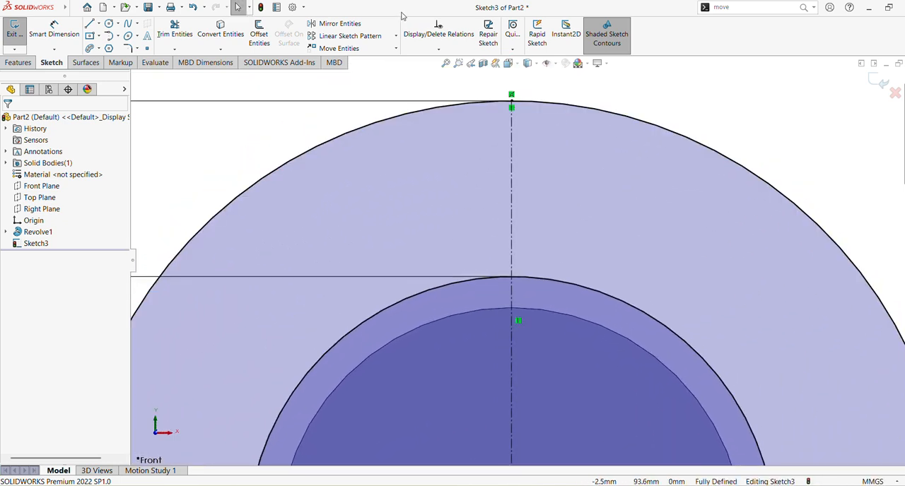
left_click(118, 35)
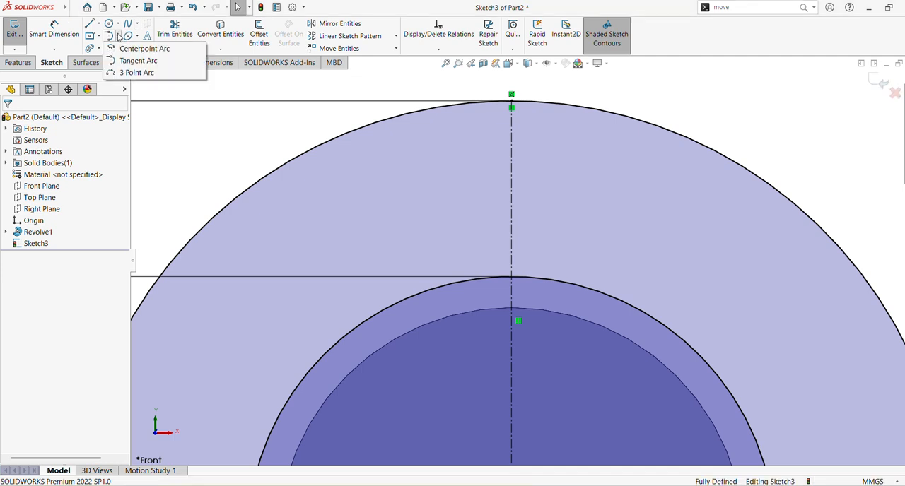
left_click(138, 73)
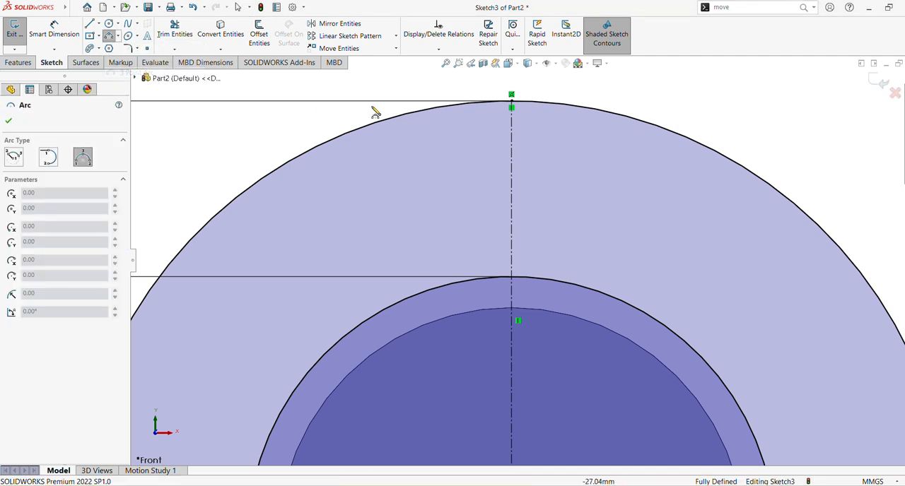
left_click(461, 105)
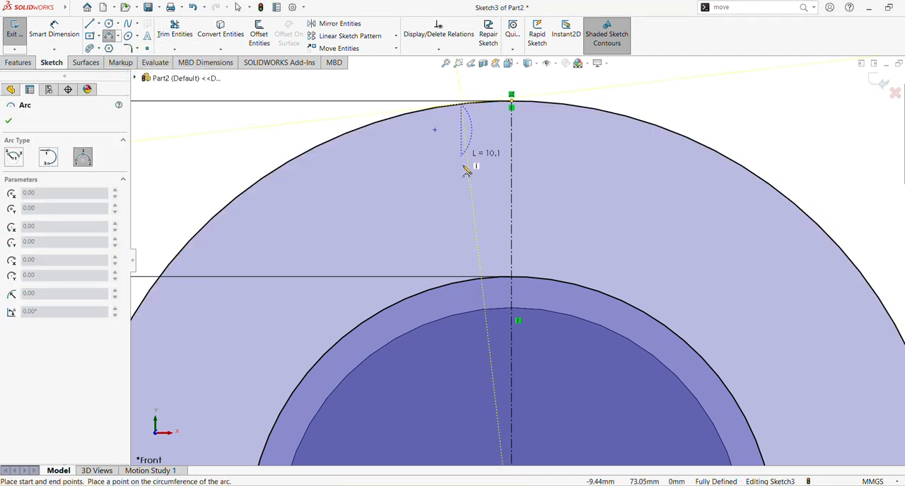
left_click(444, 285)
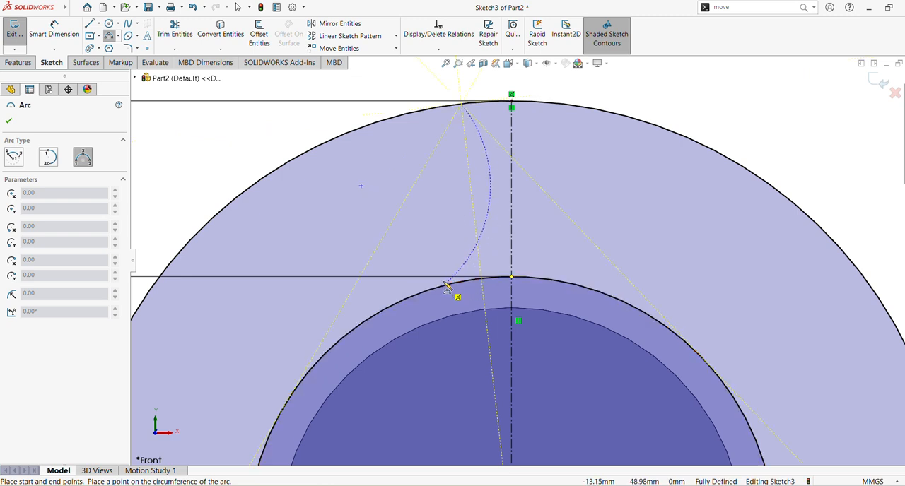
left_click(429, 201)
key("Escape")
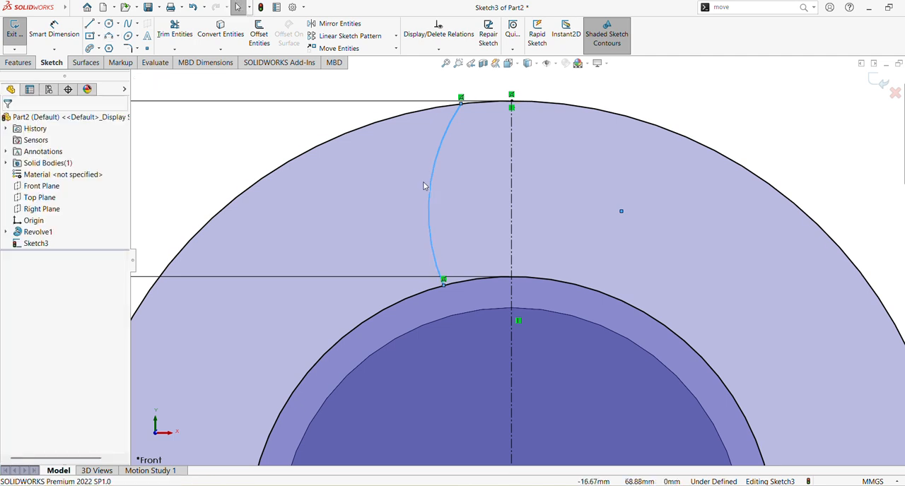
Dimension the tooth flank arc's radius to 65 mm with Smart Dimension.
left_click(53, 31)
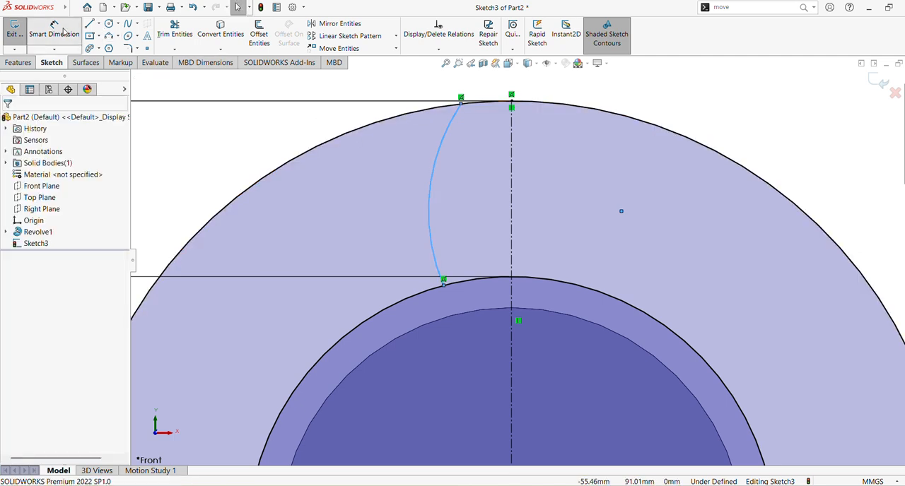
left_click(437, 167)
left_click(538, 181)
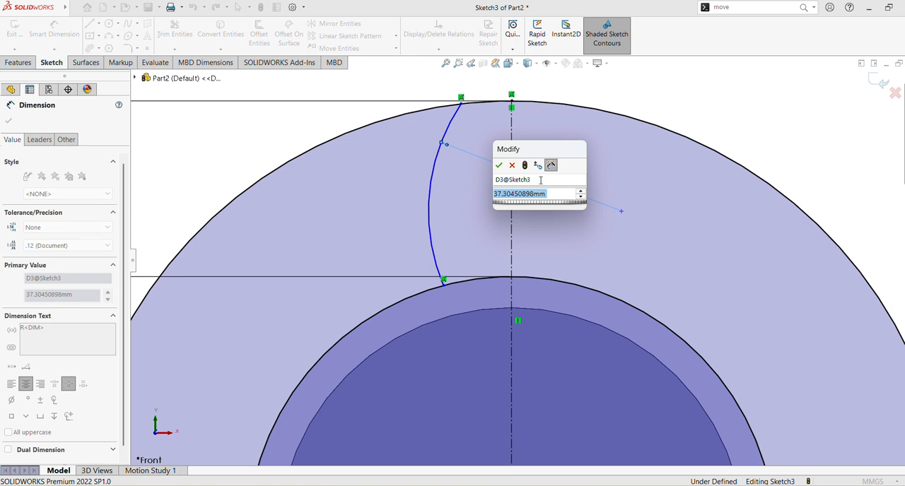
type("65")
key("Return")
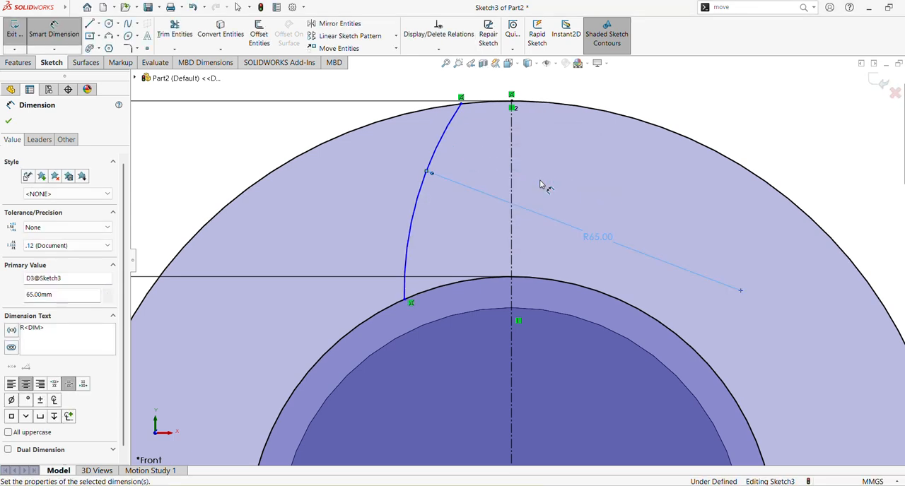
key("Escape")
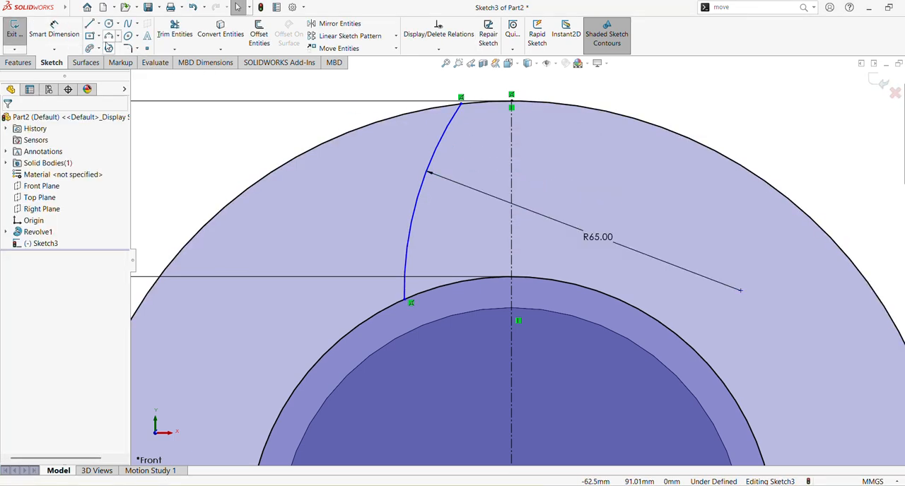
Dimension the horizontal distance from the flank arc's upper endpoint to the top of the centerline to 6 mm.
left_click(54, 33)
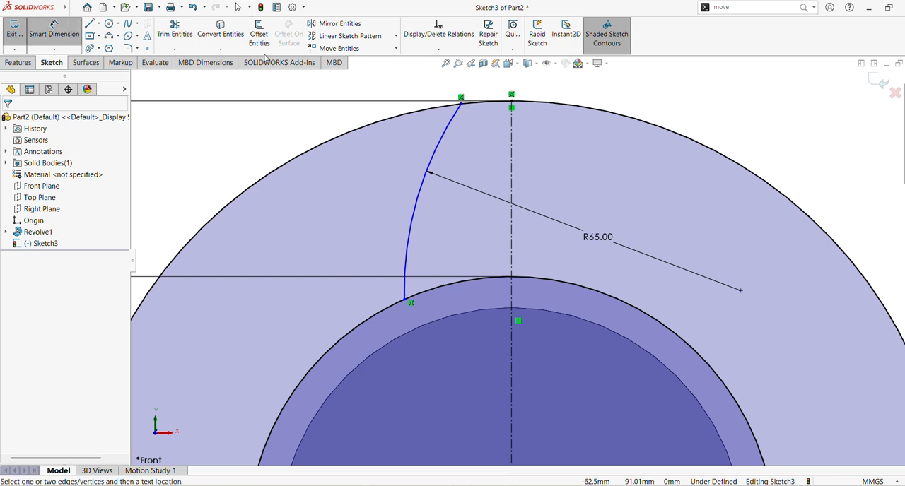
left_click(461, 104)
left_click(511, 95)
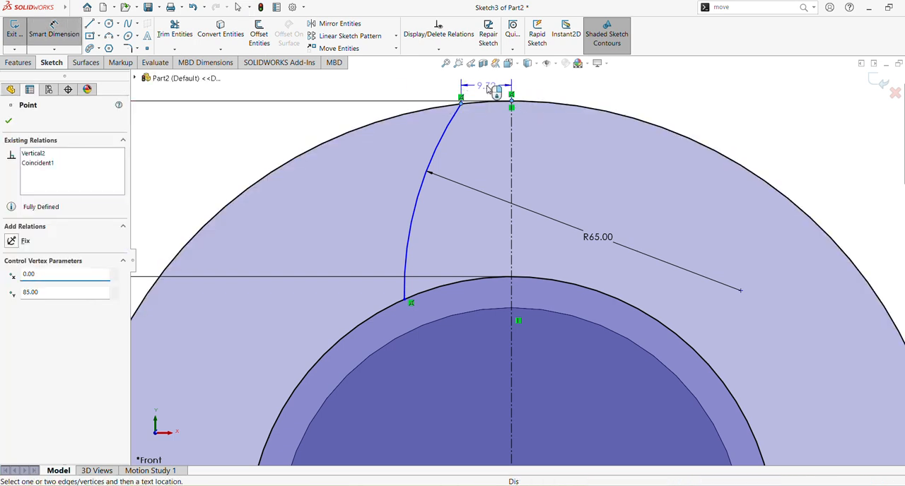
left_click(487, 87)
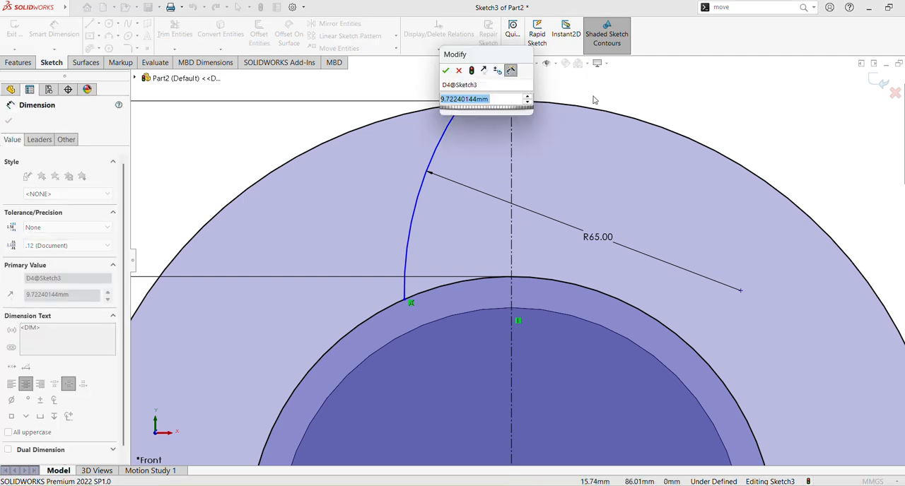
type("6")
key("Return")
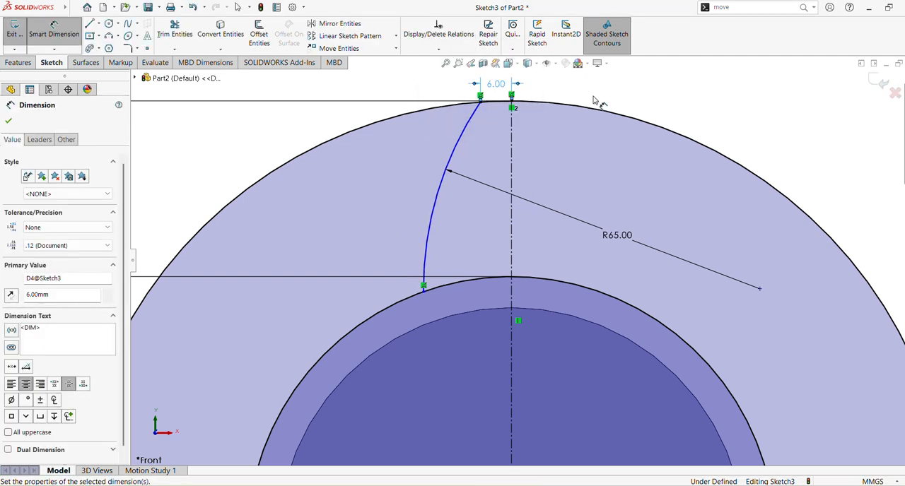
Dimension the distance from the flank arc's lower endpoint to the centerline to 15 mm, and finish dimensioning.
left_click(423, 287)
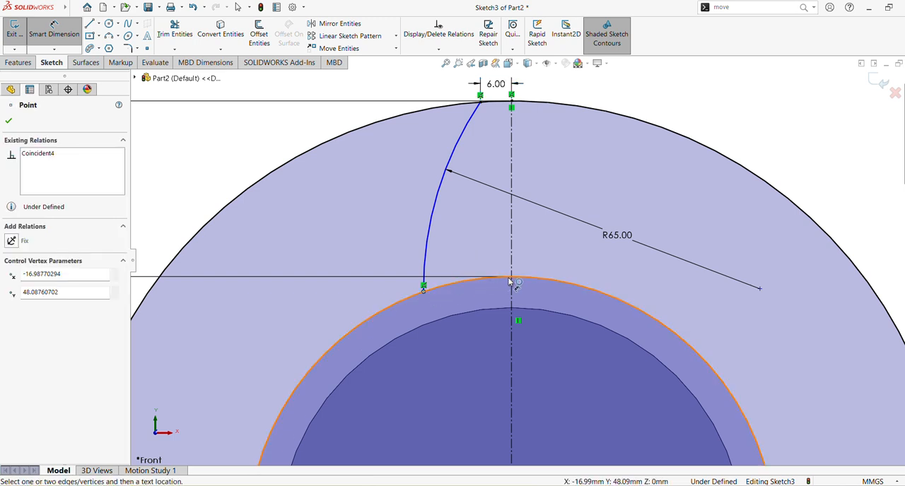
left_click(512, 279)
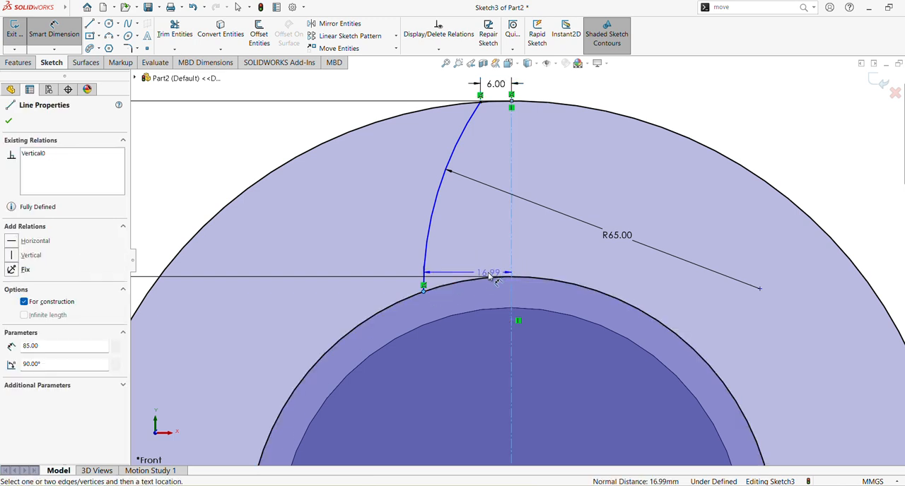
left_click(474, 269)
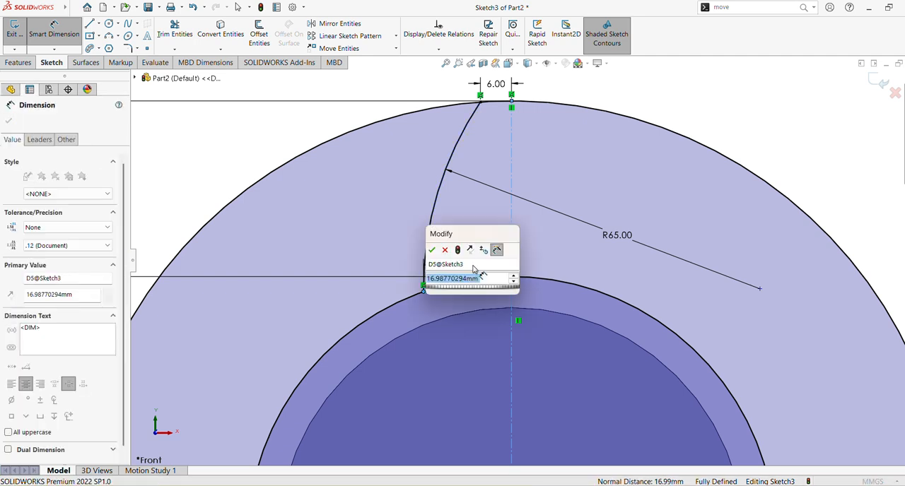
type("15")
key("Return")
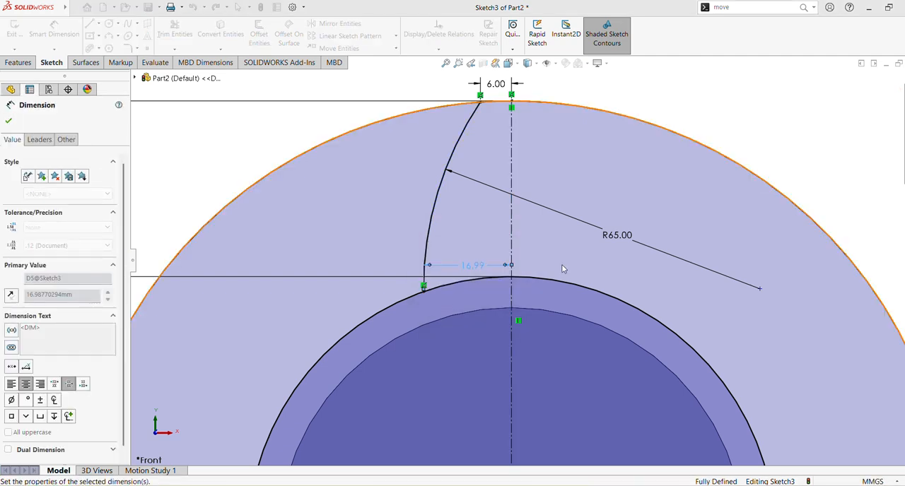
left_click(10, 122)
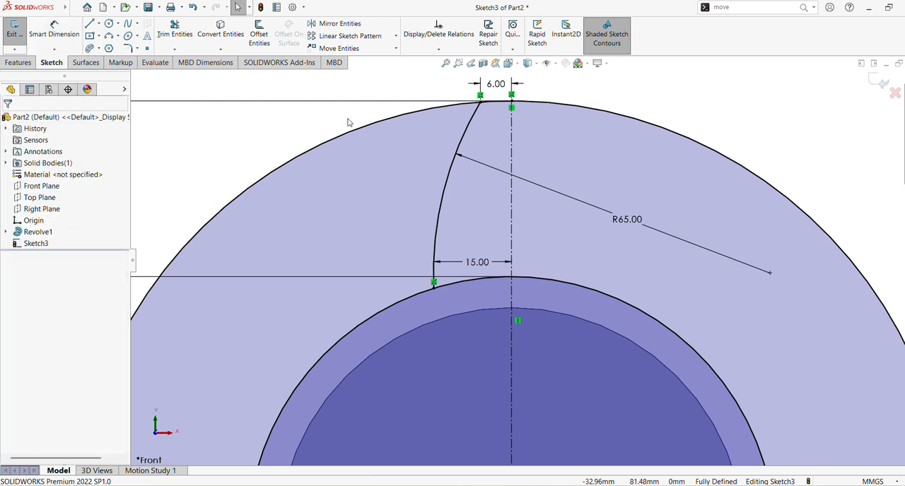
Trim away the 170 mm circle except for the short tooth-tip piece between the flank arc and the centerline.
left_click(163, 34)
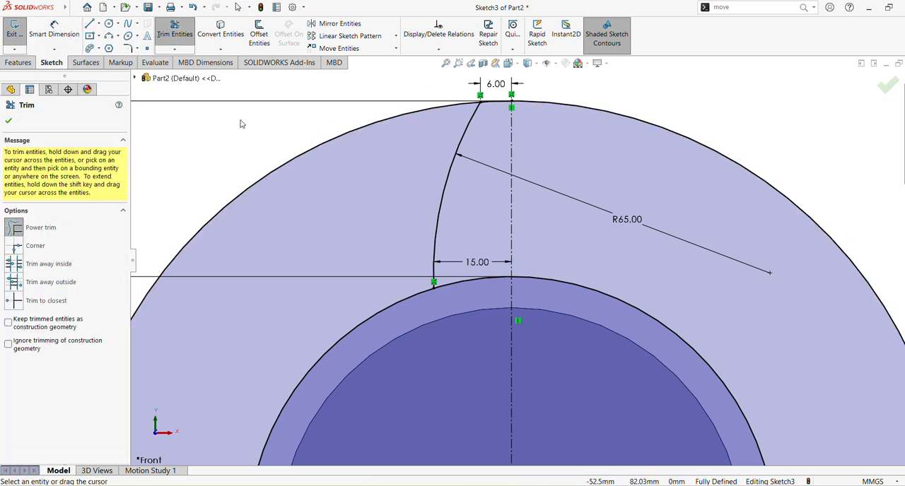
left_click_drag(272, 176, 280, 188)
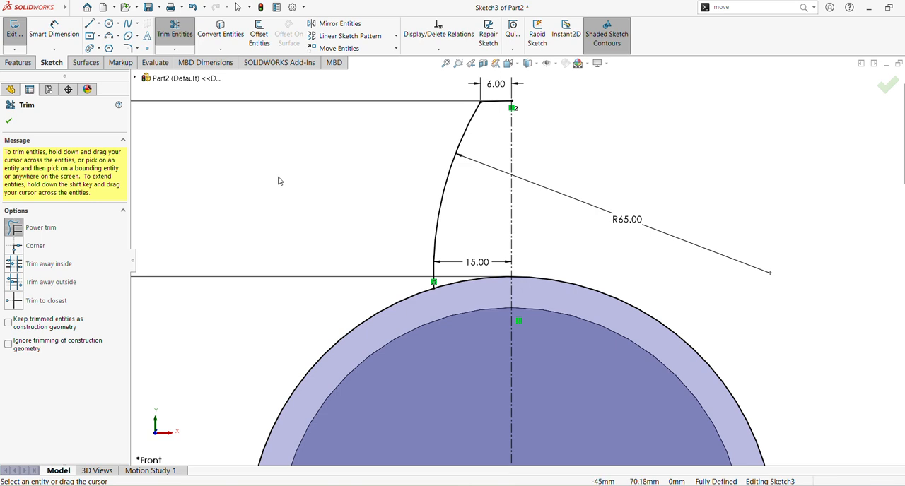
left_click(9, 121)
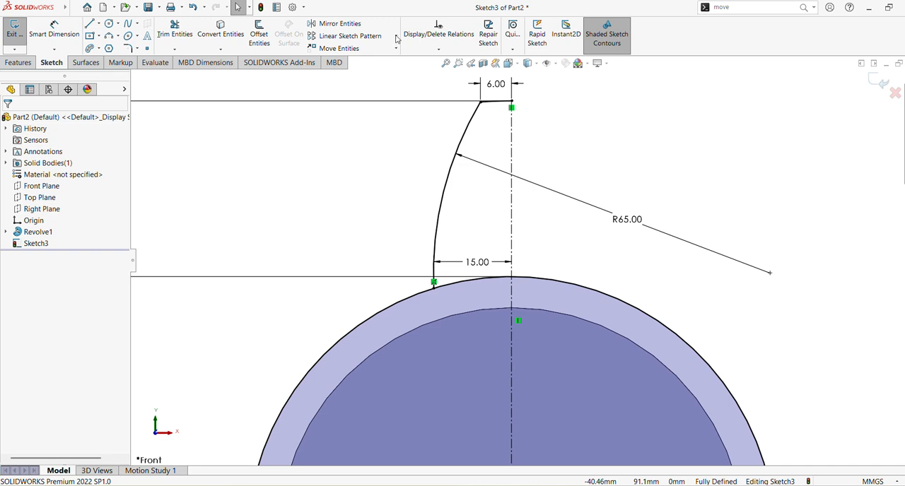
Mirror the flank arc and the tooth-tip arc about the vertical centerline, keeping the originals, to complete the tooth outline.
left_click(363, 40)
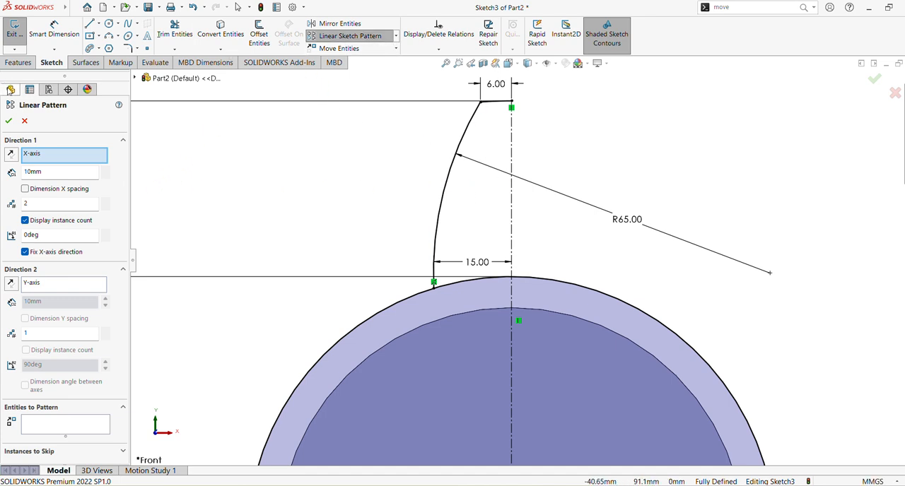
left_click(26, 122)
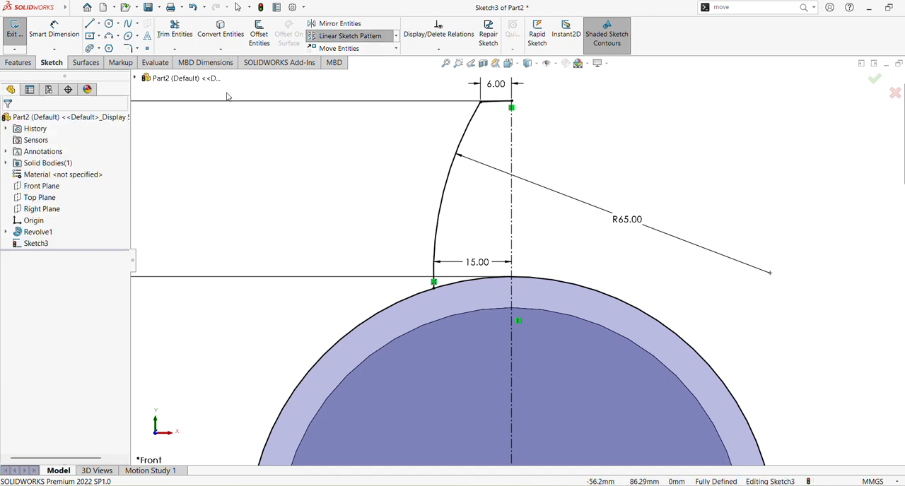
left_click(342, 30)
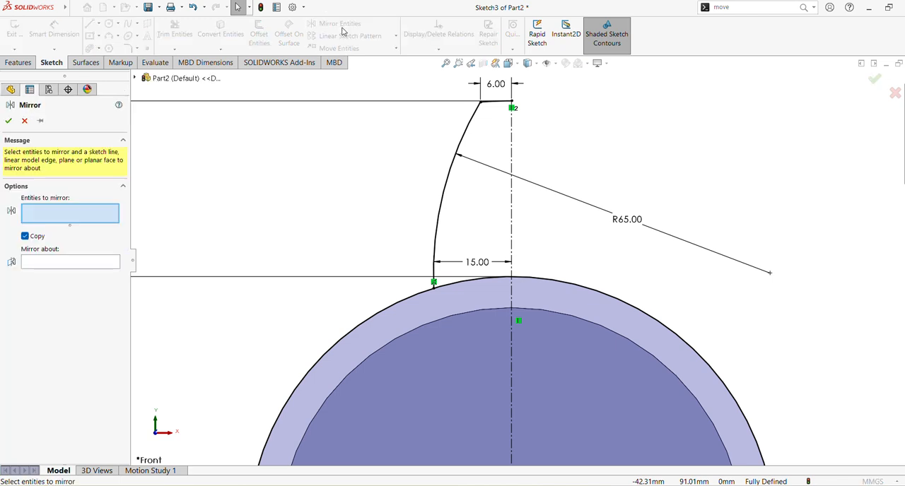
left_click(448, 177)
left_click(496, 103)
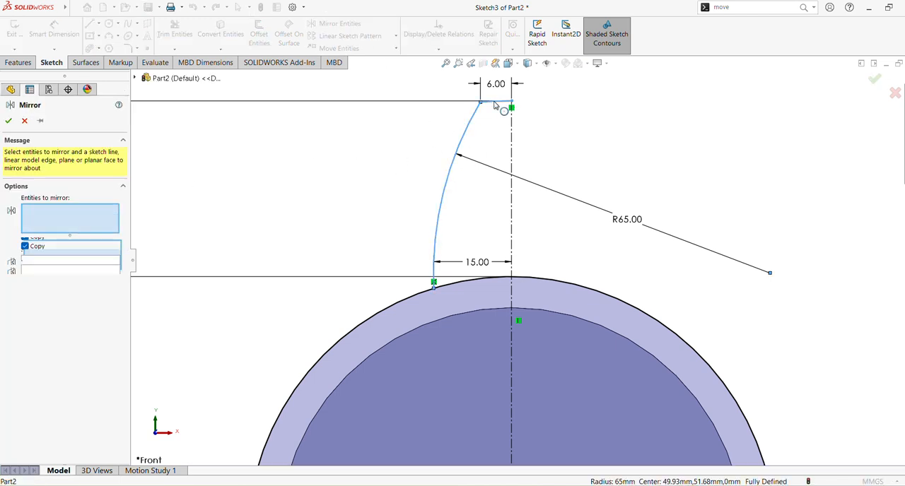
left_click(63, 272)
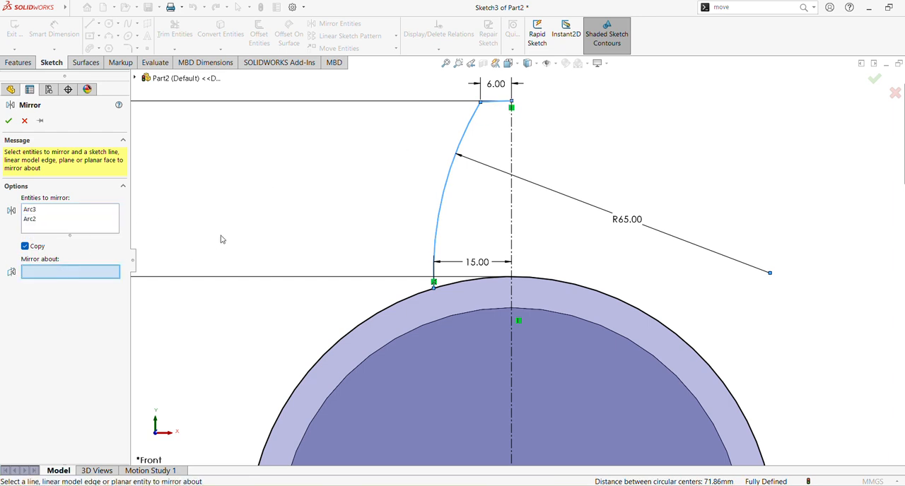
left_click(510, 149)
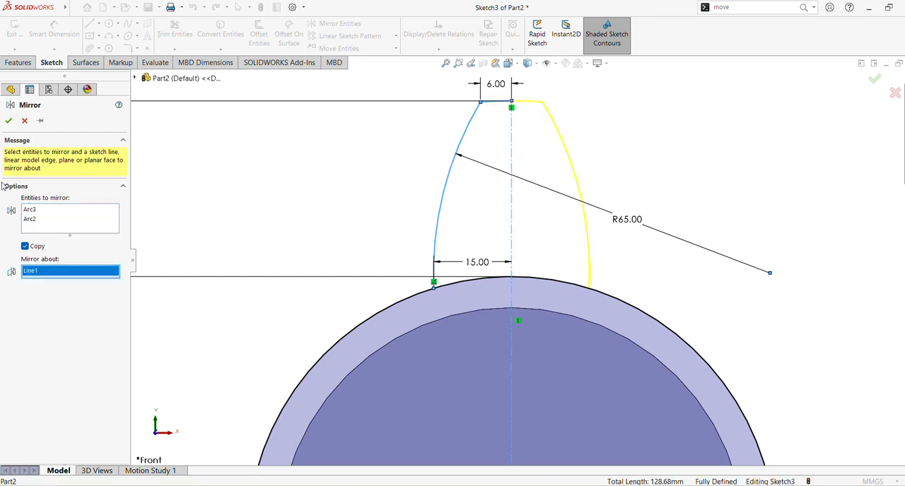
left_click(9, 121)
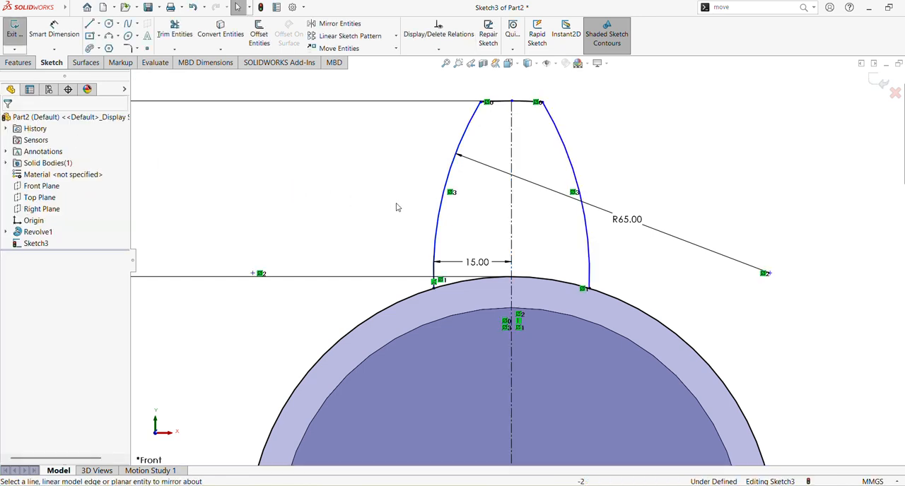
Start a circular sketch pattern with the origin at the flange's center as its center point.
scroll(666, 193, "up", 1)
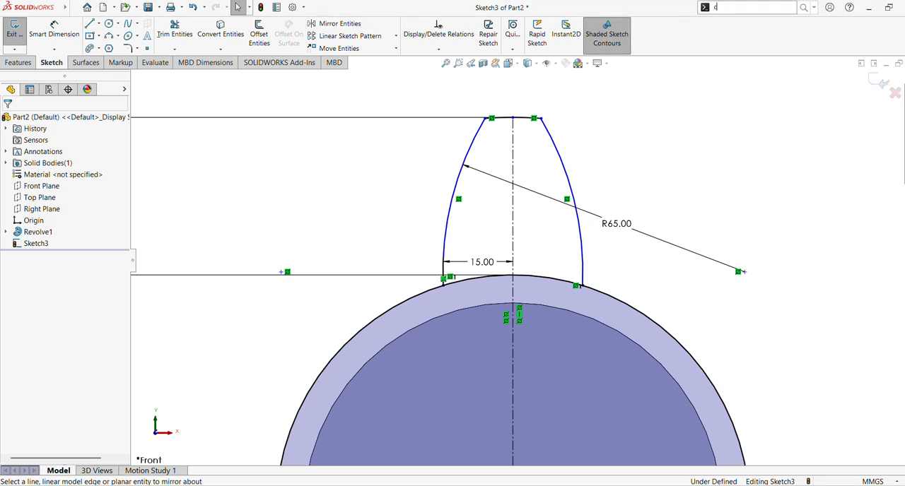
type("ir")
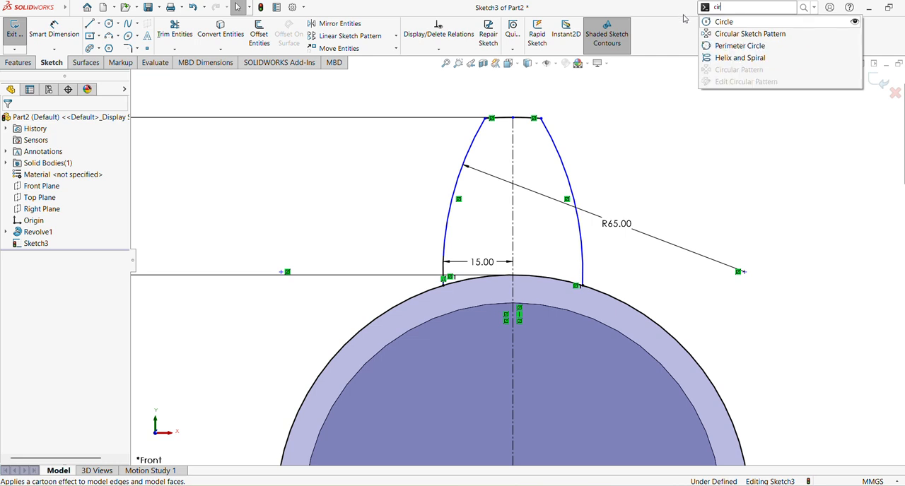
left_click(729, 34)
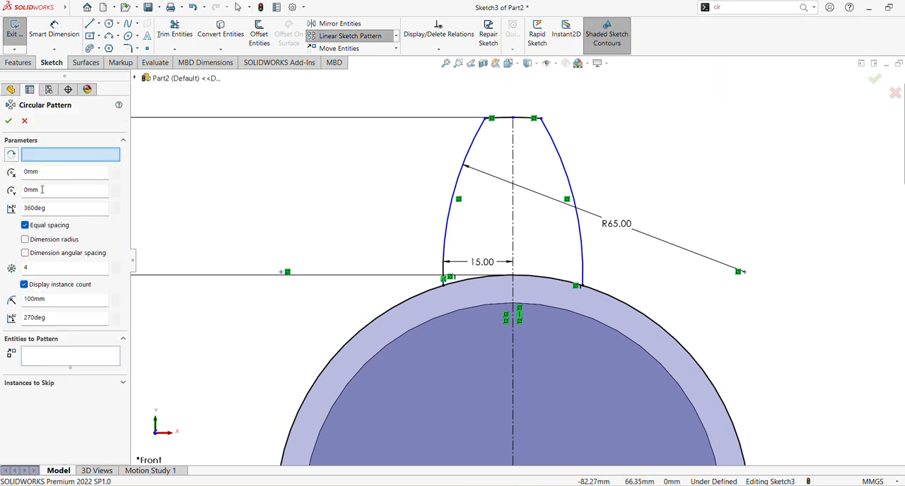
scroll(342, 202, "up", 4)
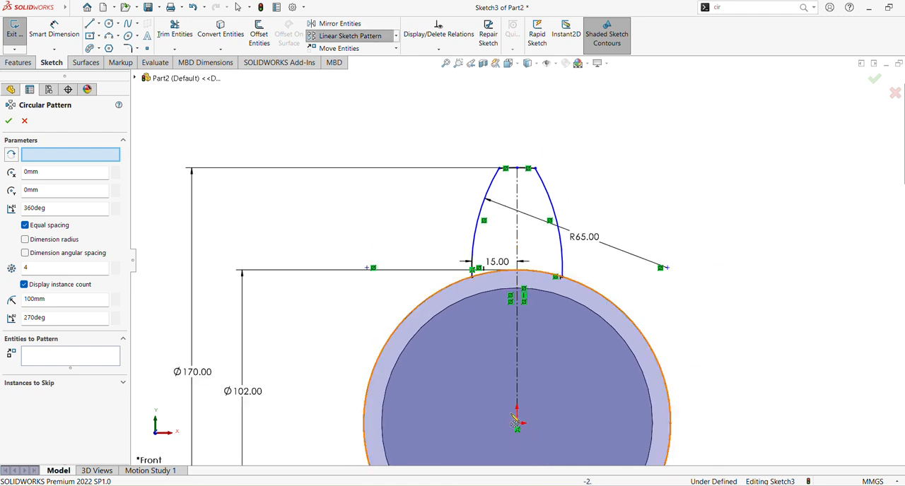
scroll(395, 268, "up", 3)
scroll(523, 354, "down", 2)
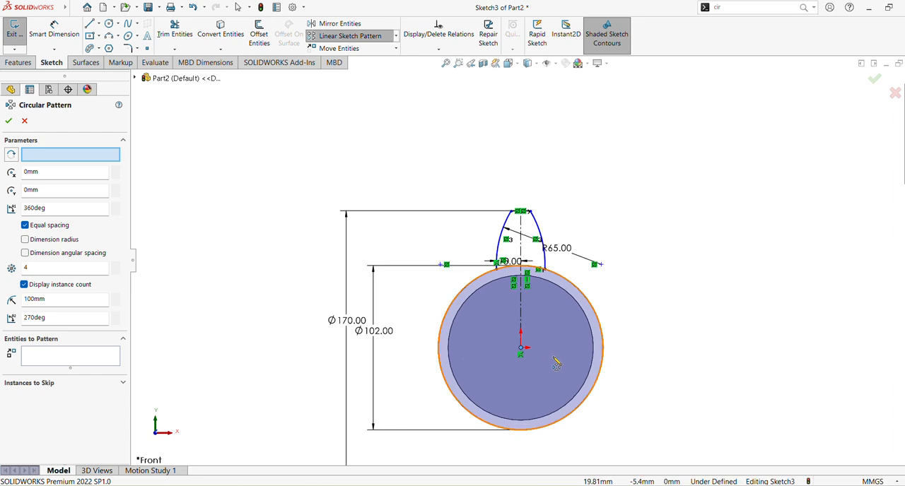
left_click(35, 156)
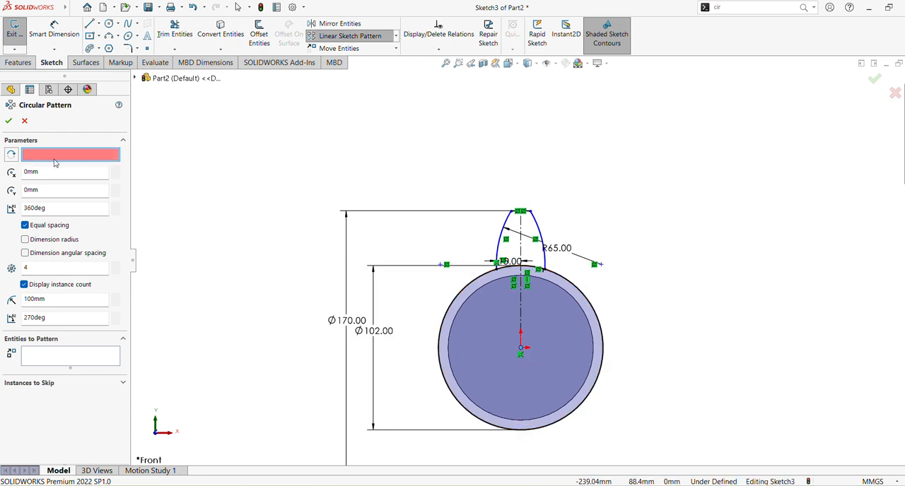
left_click(523, 353)
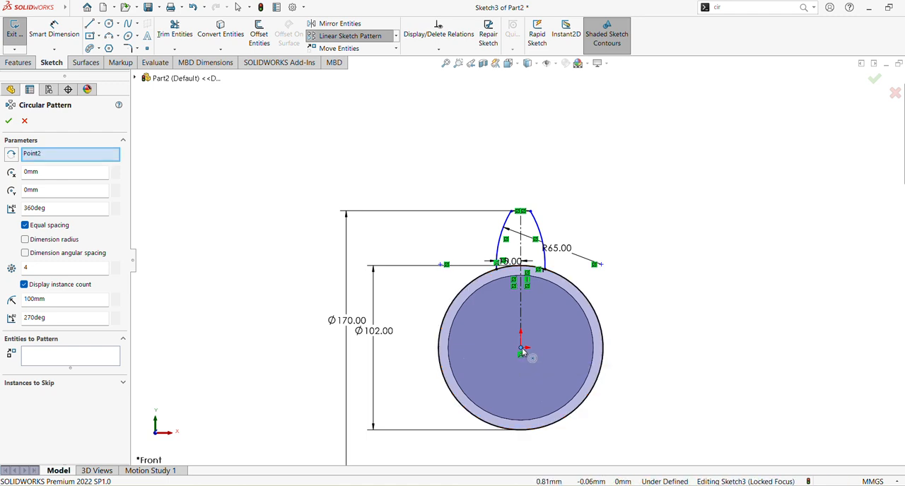
Pattern the tooth's two flank arcs and tip arc as 8 equally spaced instances over 360 degrees.
scroll(506, 245, "down", 2)
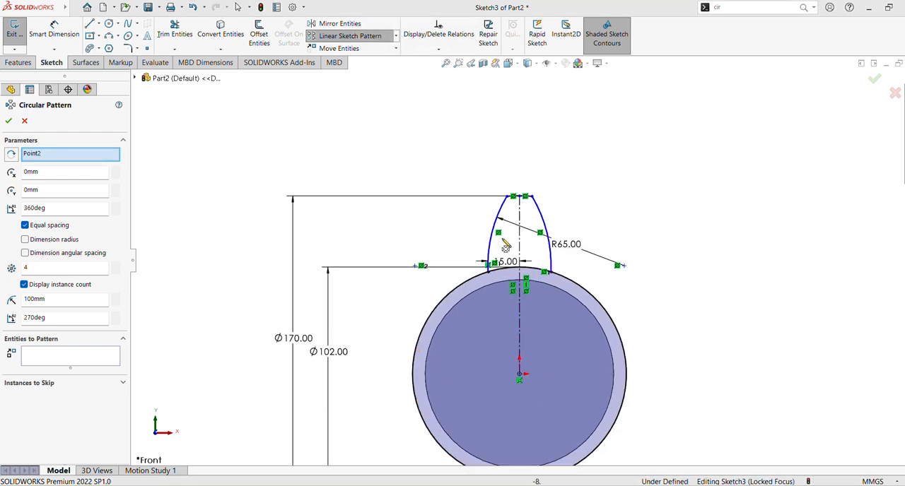
left_click(499, 237)
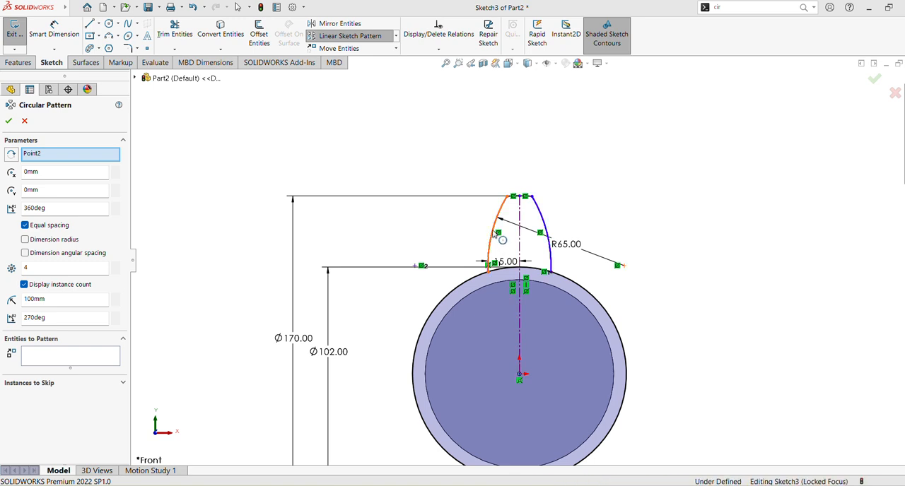
left_click(546, 225)
scroll(544, 212, "down", 3)
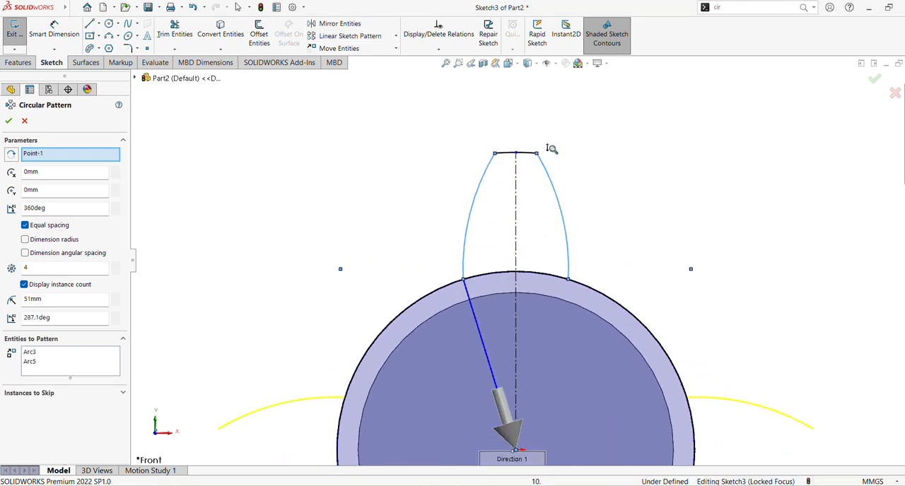
left_click(519, 131)
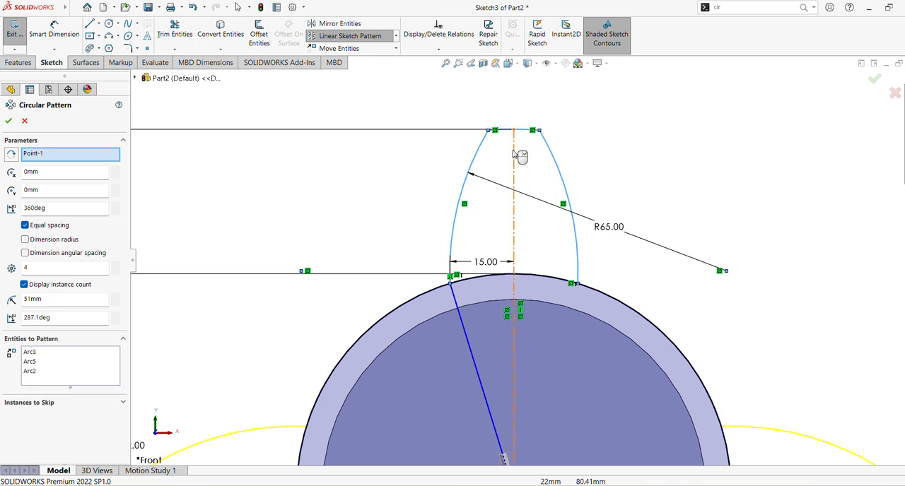
scroll(432, 205, "up", 5)
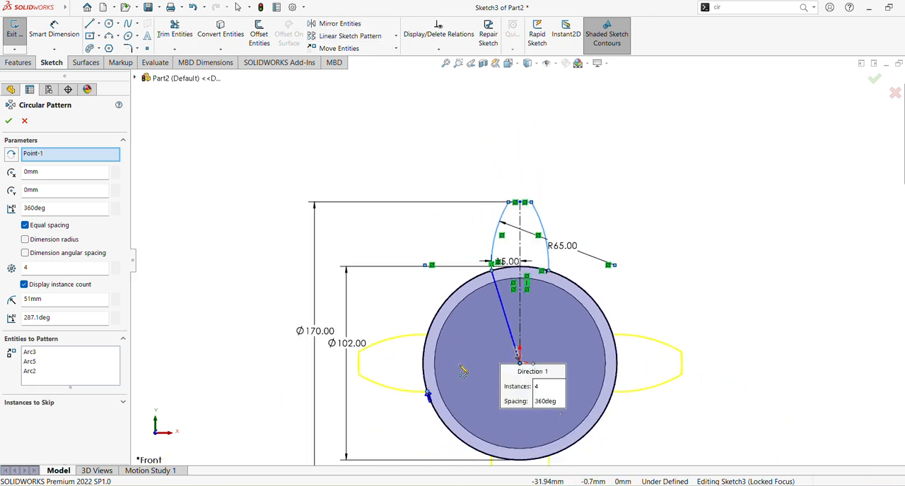
left_click(447, 63)
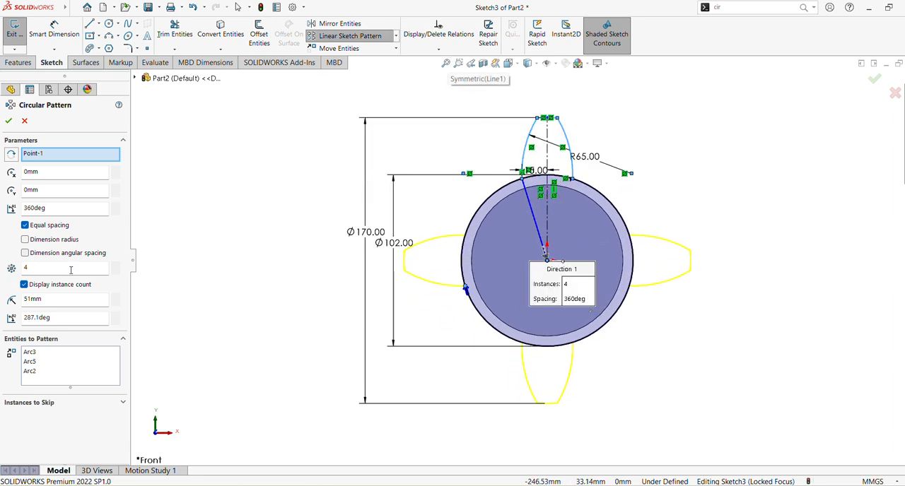
double_click(43, 268)
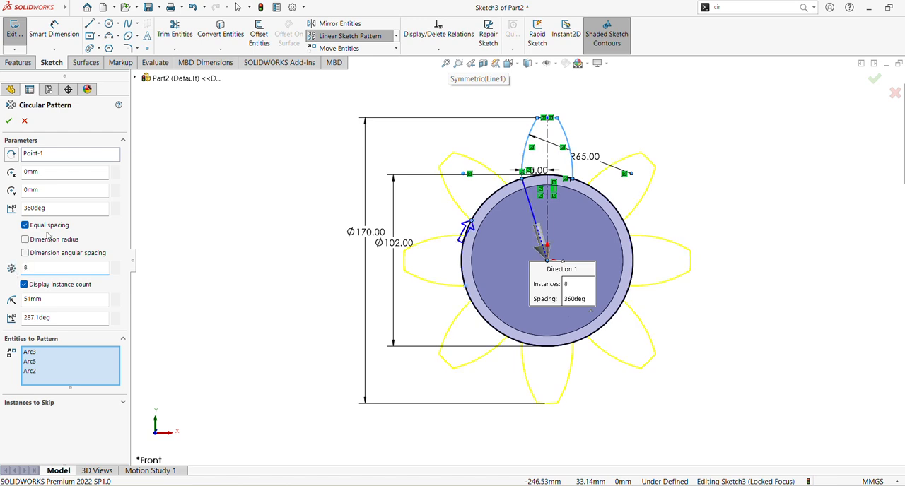
left_click(9, 120)
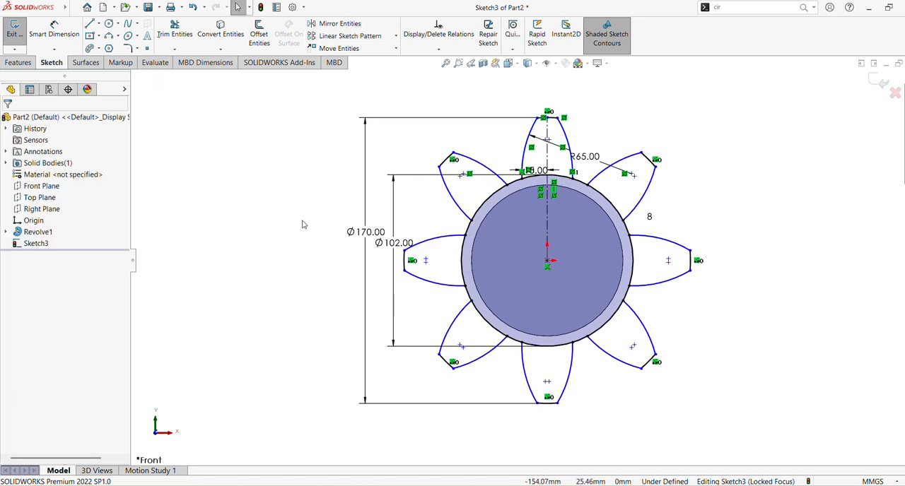
Trim away the 102 mm root circle segments under every tooth except the top one.
middle_click_drag(764, 279, 756, 282)
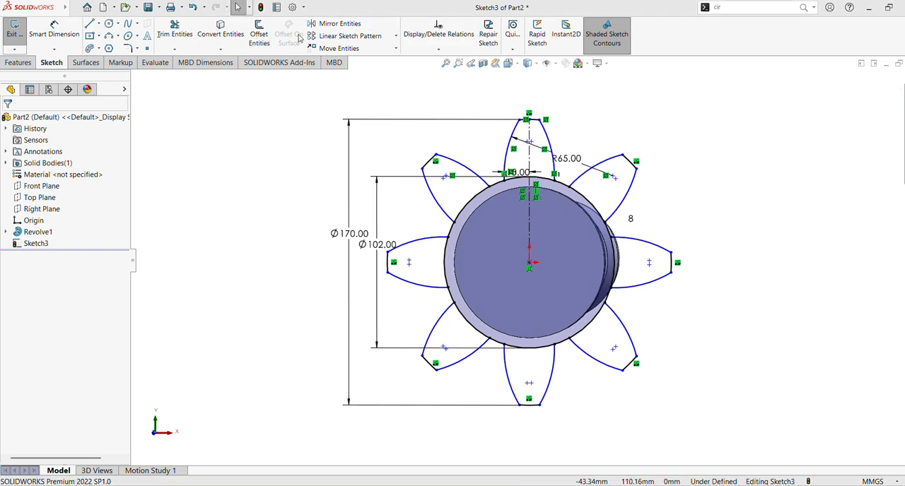
left_click(175, 31)
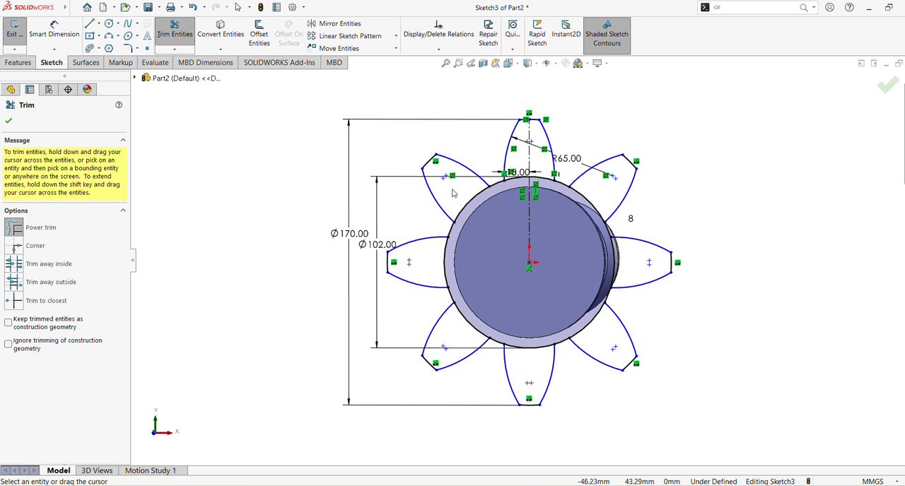
left_click_drag(456, 192, 473, 206)
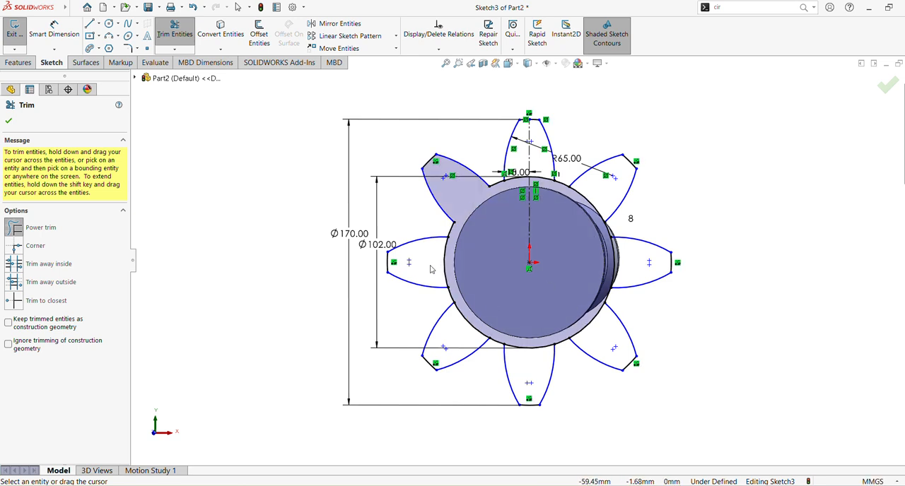
left_click_drag(430, 266, 449, 266)
left_click_drag(455, 326, 469, 317)
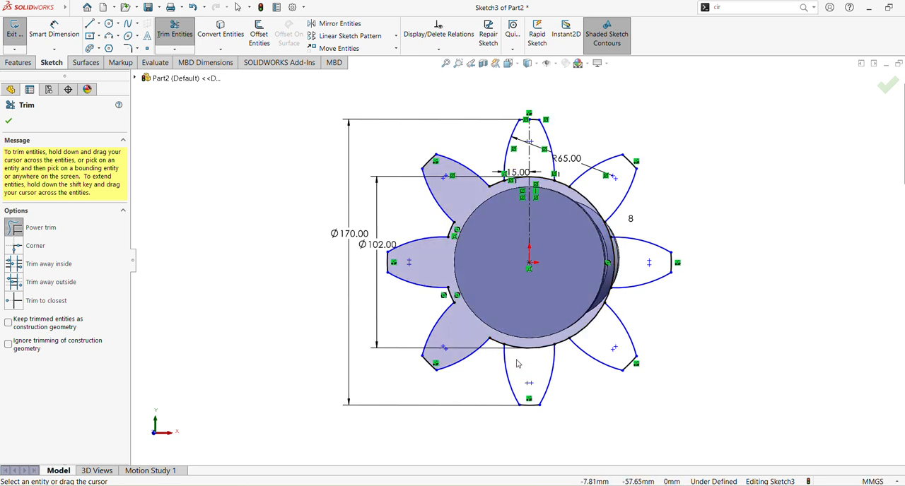
left_click_drag(519, 360, 532, 343)
left_click_drag(594, 335, 593, 319)
left_click_drag(623, 265, 612, 262)
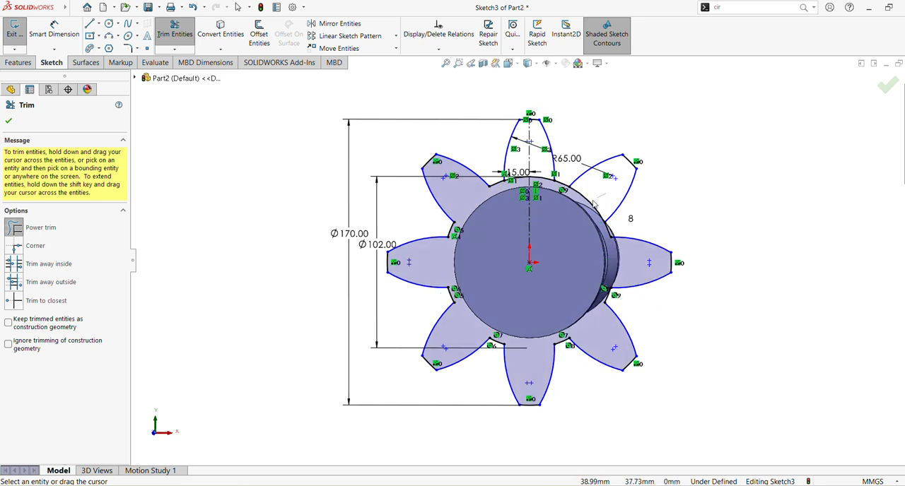
left_click_drag(594, 205, 583, 209)
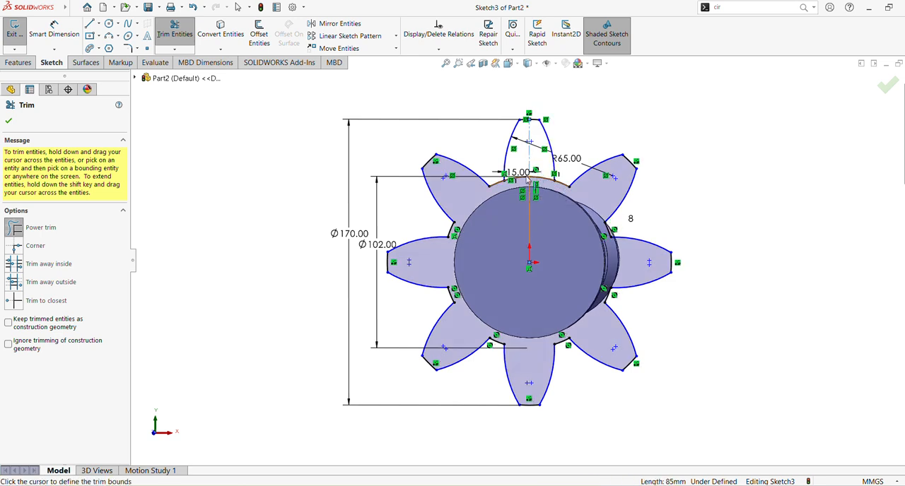
Trim the remaining root circle segment under the top tooth to complete the gear outline, and exit the sketch.
left_click_drag(527, 181, 499, 171)
left_click(519, 182)
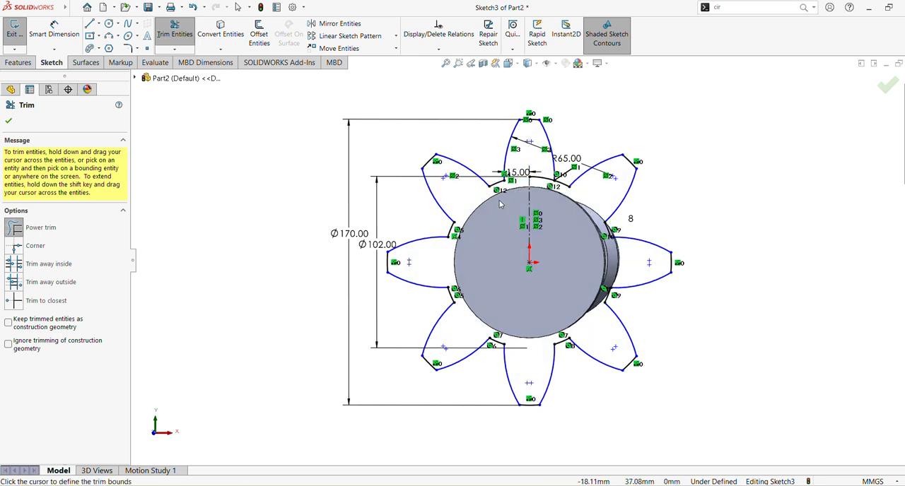
left_click(546, 181)
left_click(9, 122)
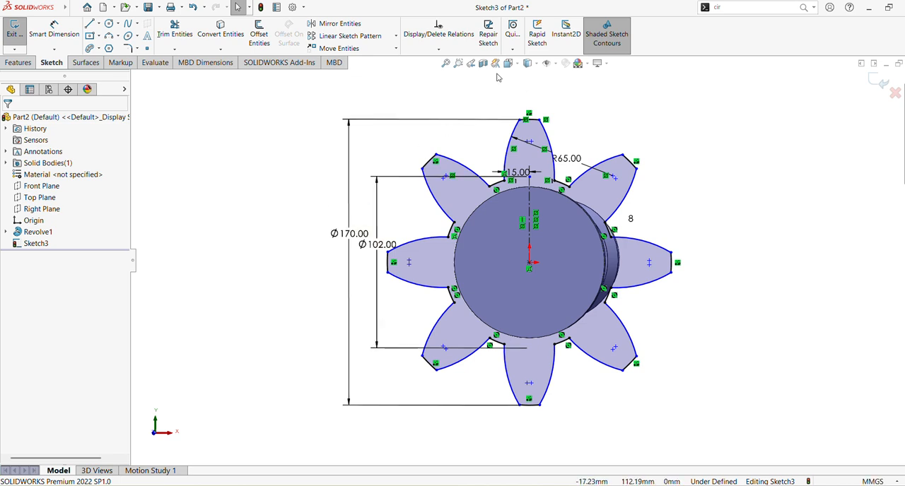
left_click(446, 64)
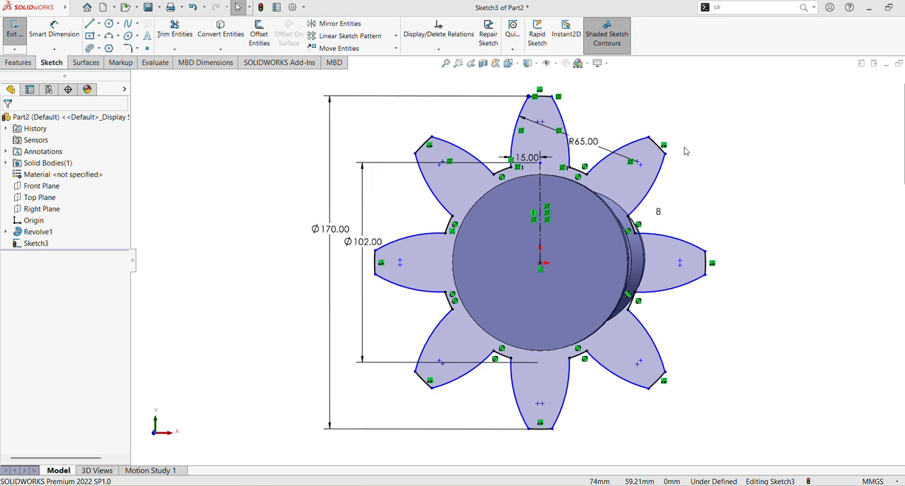
middle_click_drag(366, 209, 305, 190)
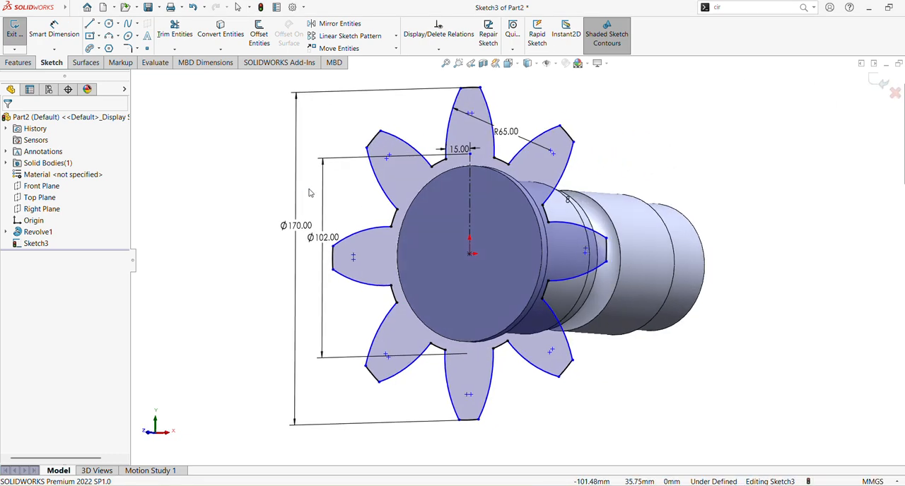
left_click(882, 82)
Create a reference plane offset 45 mm outward from the shaft's flange end face.
left_click(509, 237)
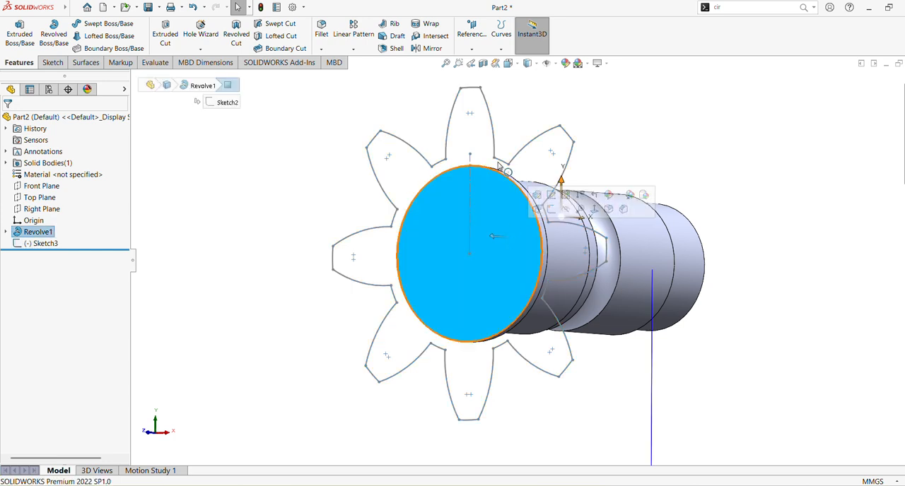
left_click(471, 30)
left_click(465, 63)
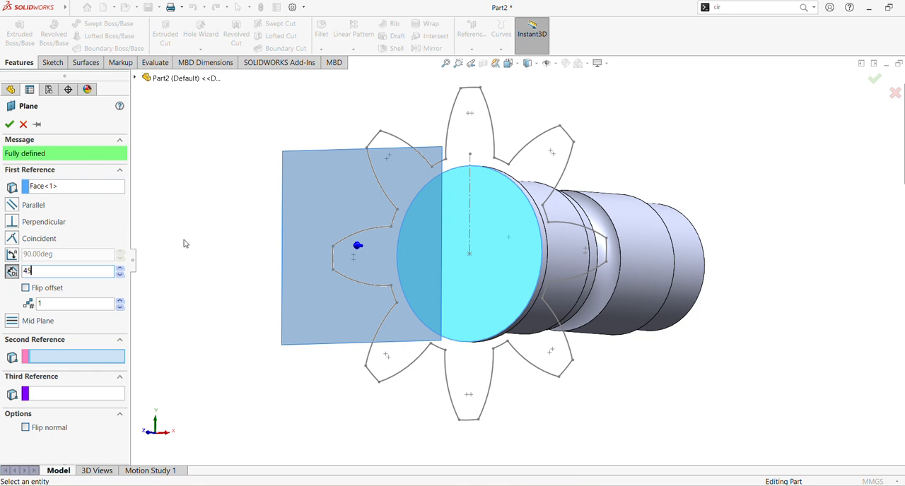
type("45")
key("Return")
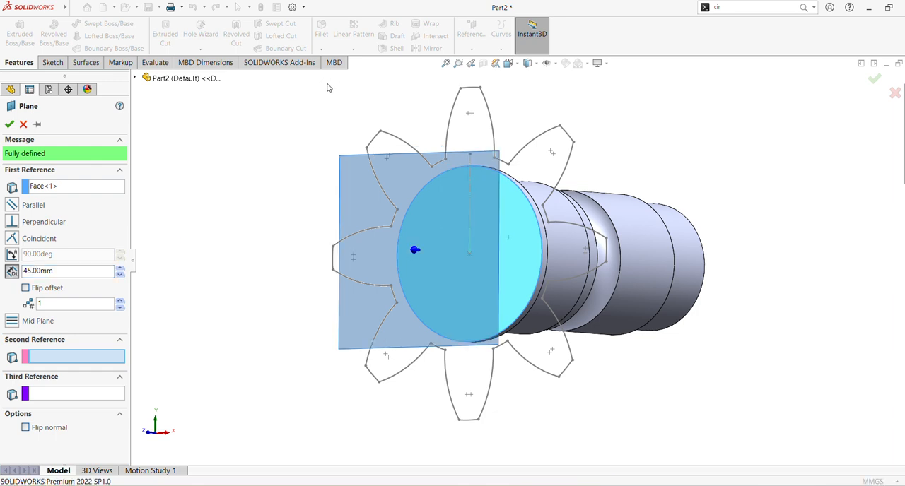
left_click(10, 124)
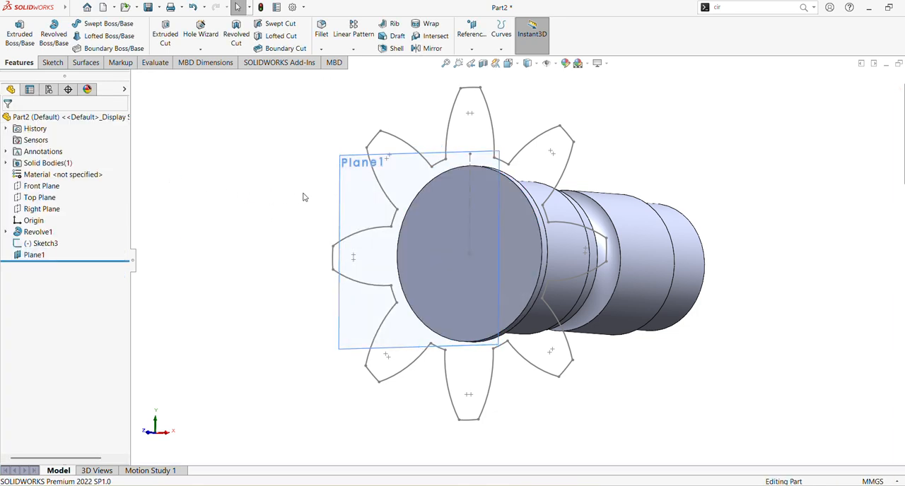
Start a sketch on the offset plane and convert the whole gear outline sketch, Sketch3, into it.
left_click(396, 161)
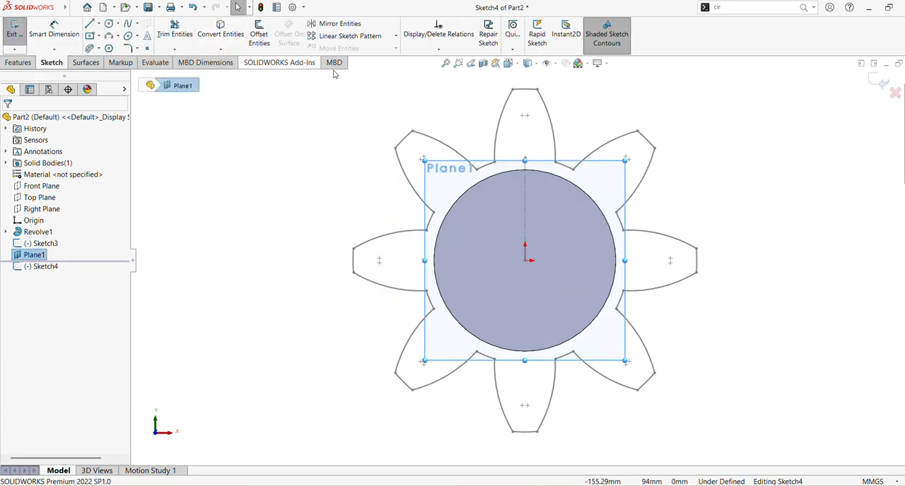
middle_click_drag(654, 164, 653, 177, "ctrl")
scroll(667, 186, "up", 2)
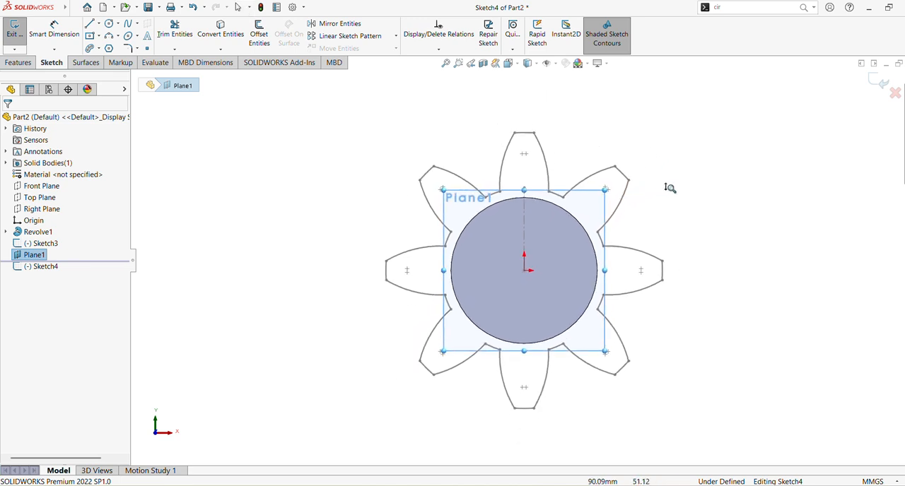
left_click(226, 39)
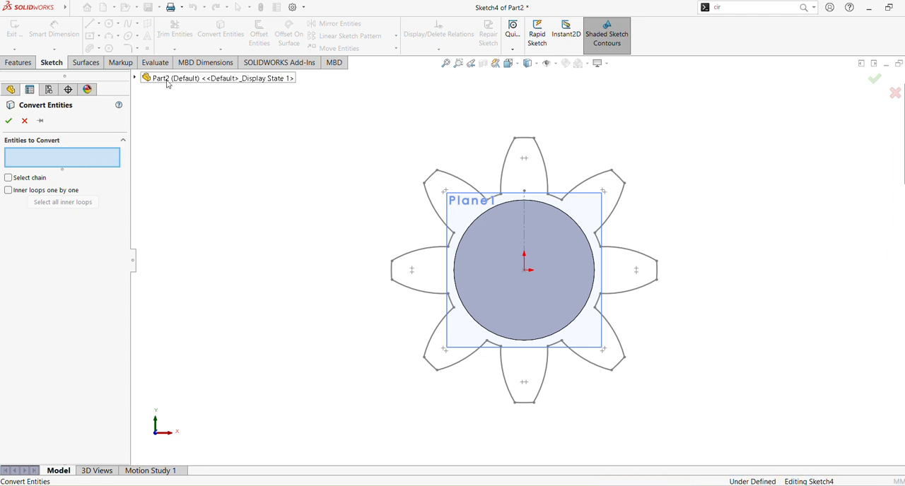
left_click(135, 77)
left_click(179, 205)
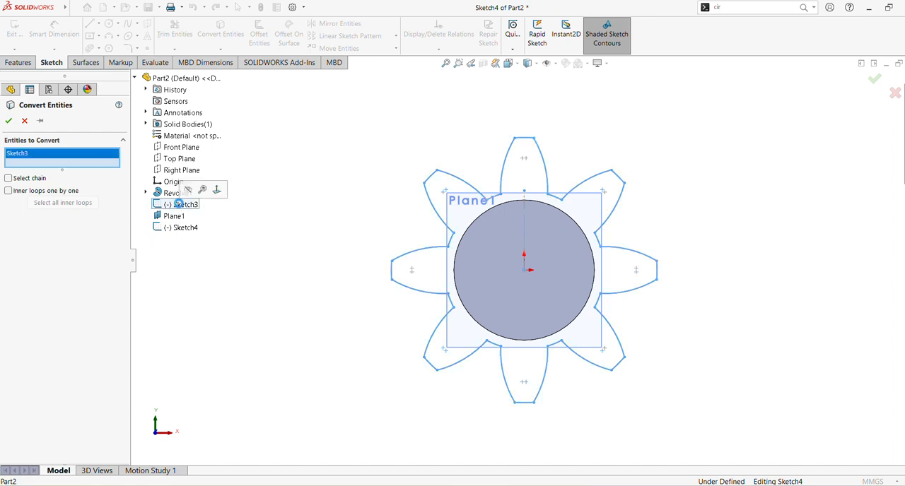
left_click(9, 122)
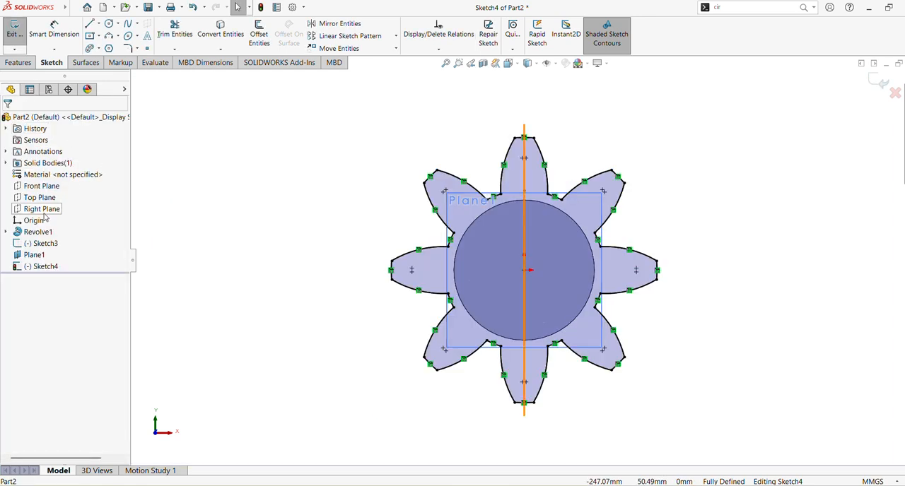
Hide the original gear outline sketch, Sketch3, while editing its converted copy on the offset plane.
left_click(47, 243)
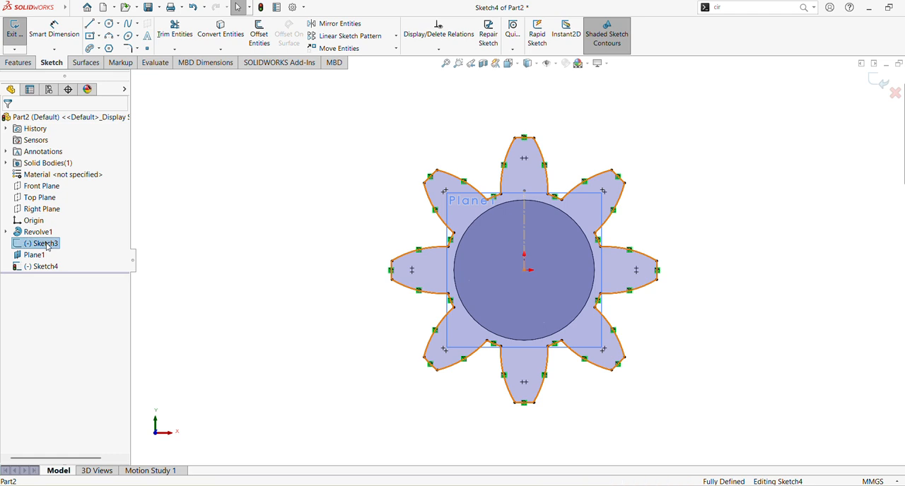
left_click(62, 233)
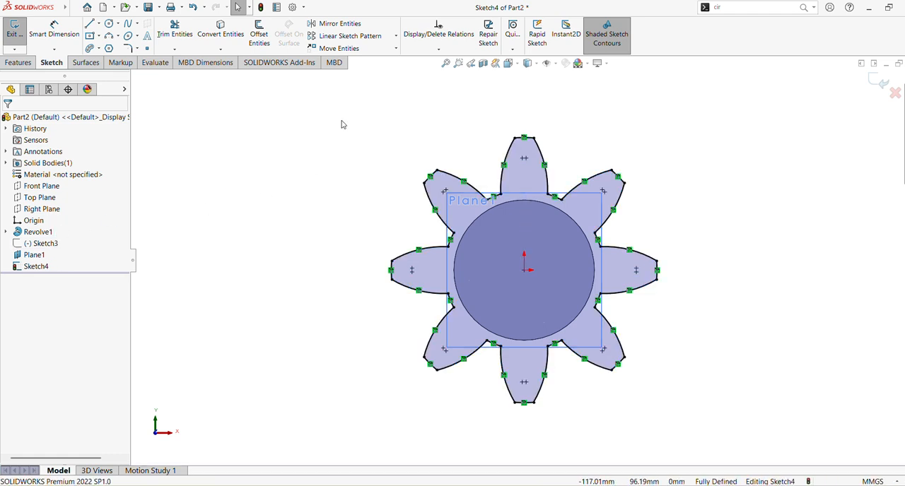
right_click(50, 246)
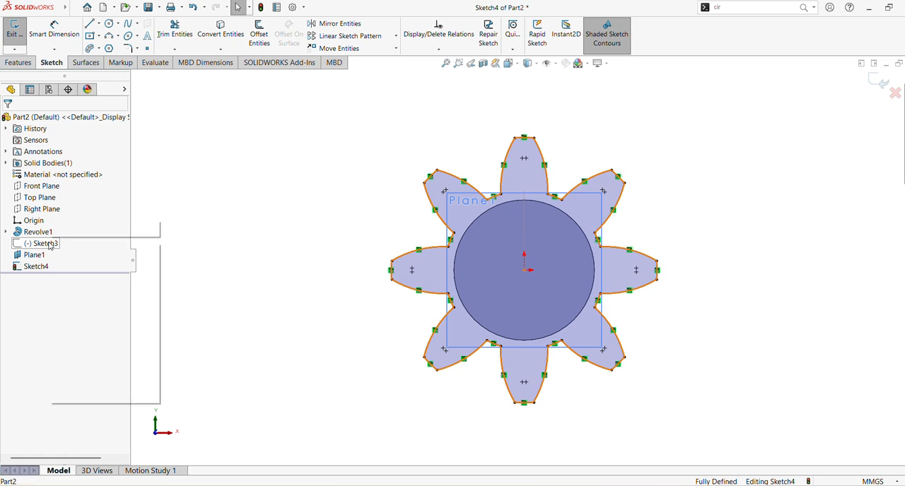
left_click(255, 187)
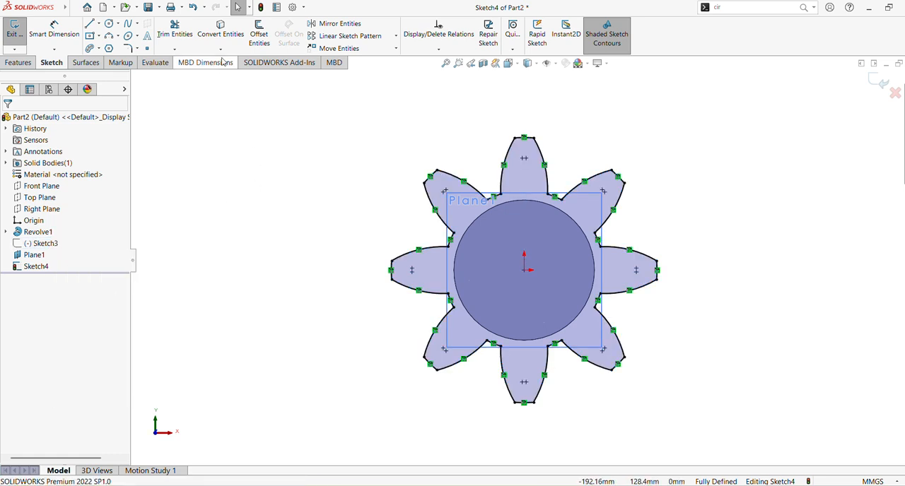
Rotate the whole converted gear outline 15 degrees about the origin without keeping relations.
left_click(396, 48)
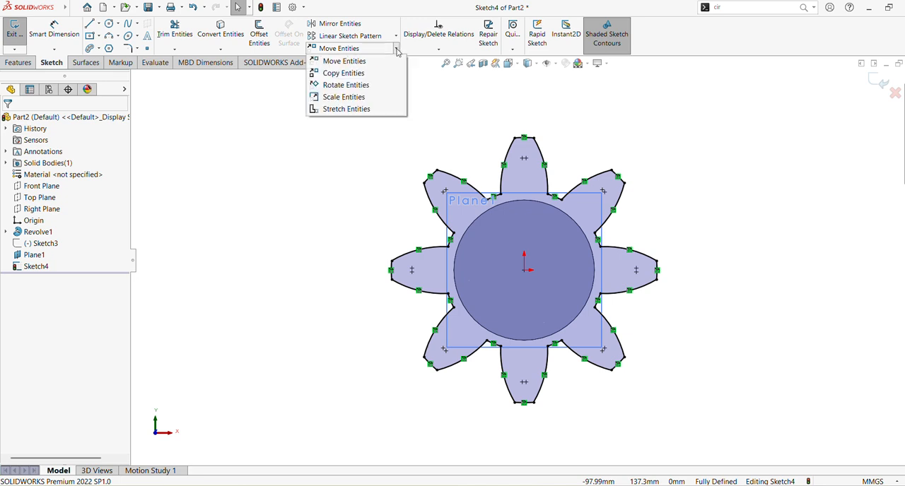
left_click(375, 86)
mouse_move(349, 99)
left_mouse_down()
mouse_move(644, 323)
mouse_move(747, 417)
left_mouse_up()
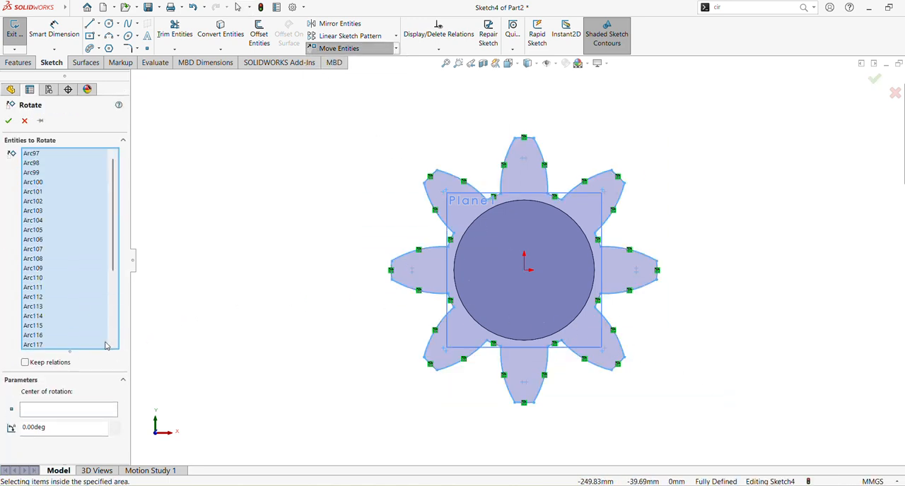
left_click(53, 410)
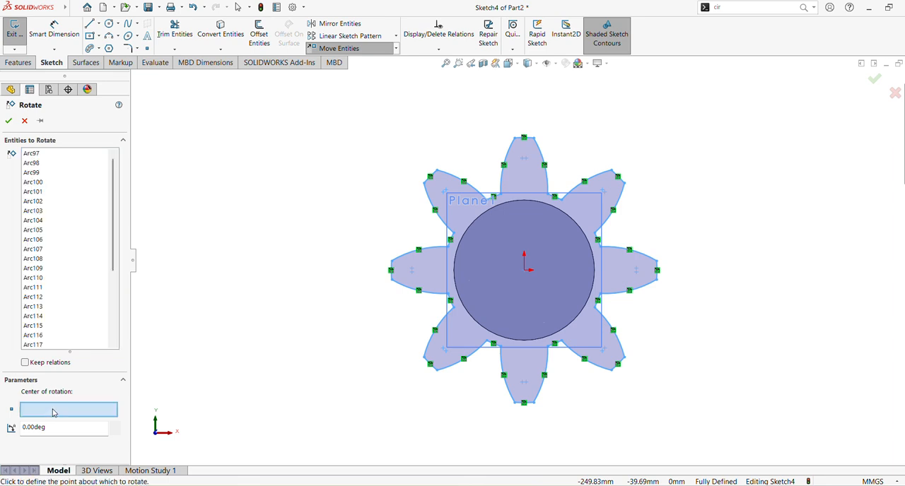
left_click(527, 272)
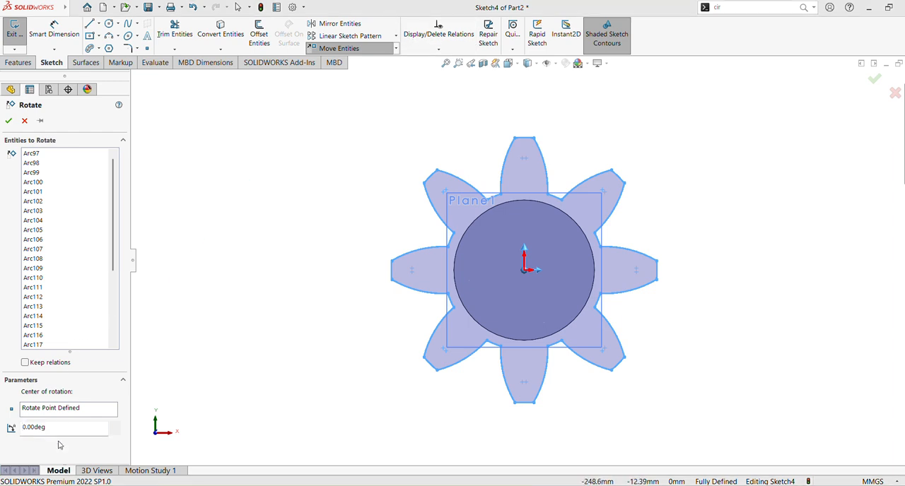
left_click_drag(54, 428, 2, 429)
type("1")
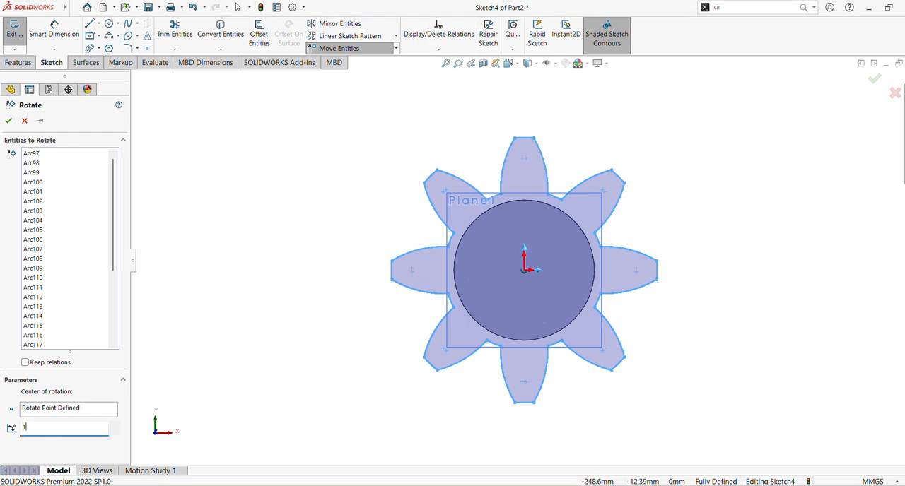
type("5.00deg")
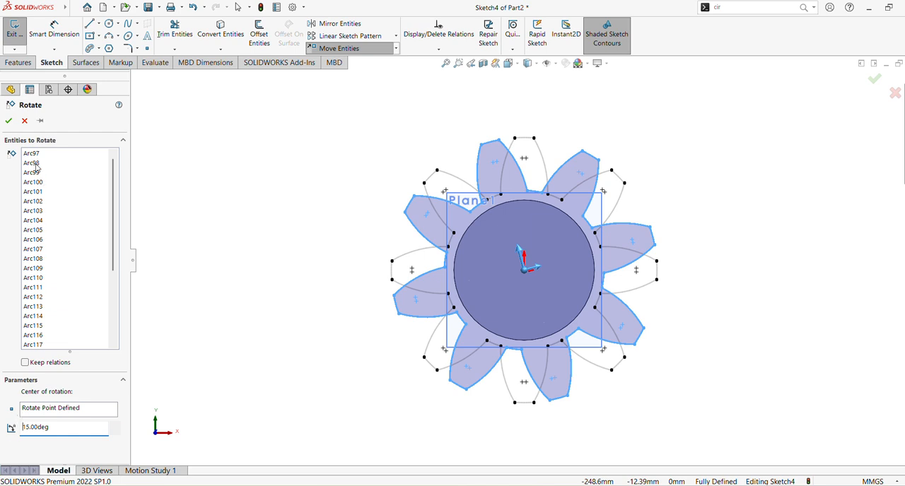
left_click(9, 123)
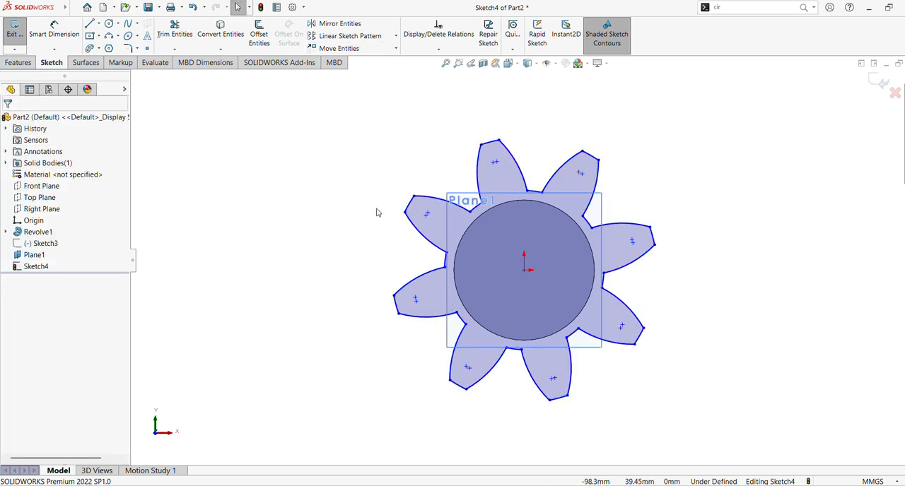
Scale the entire rotated gear outline about the origin by a factor of 0.75, without making a copy.
mouse_move(707, 210)
middle_mouse_down()
mouse_move(673, 223)
mouse_move(672, 238)
mouse_move(681, 206)
mouse_move(674, 222)
mouse_move(653, 220)
middle_mouse_up()
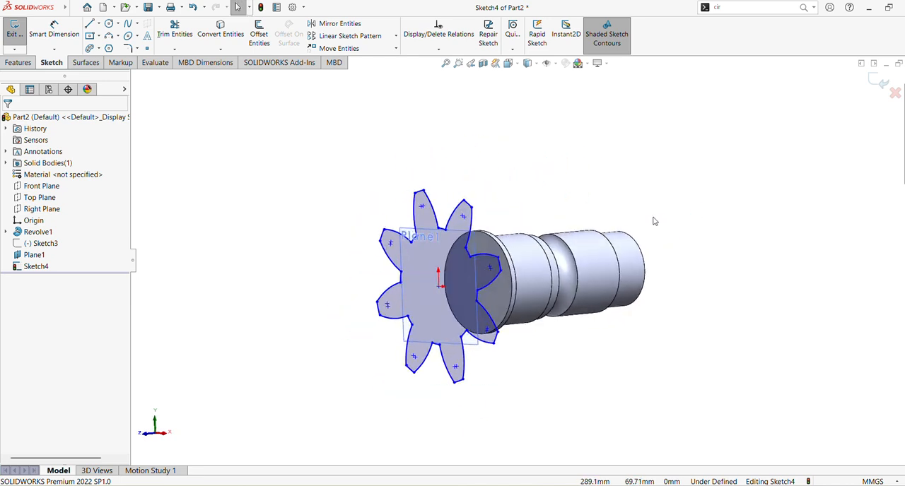
left_click(396, 49)
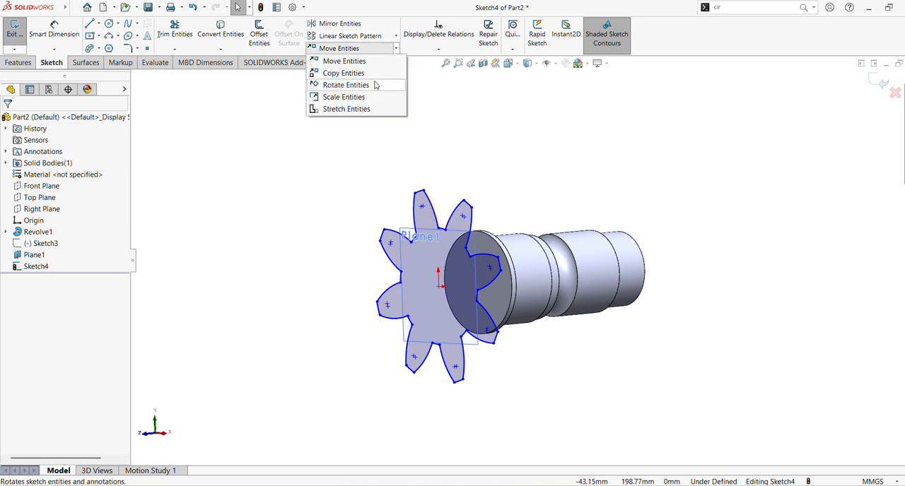
left_click(365, 97)
left_click_drag(283, 150, 604, 410)
left_click(43, 401)
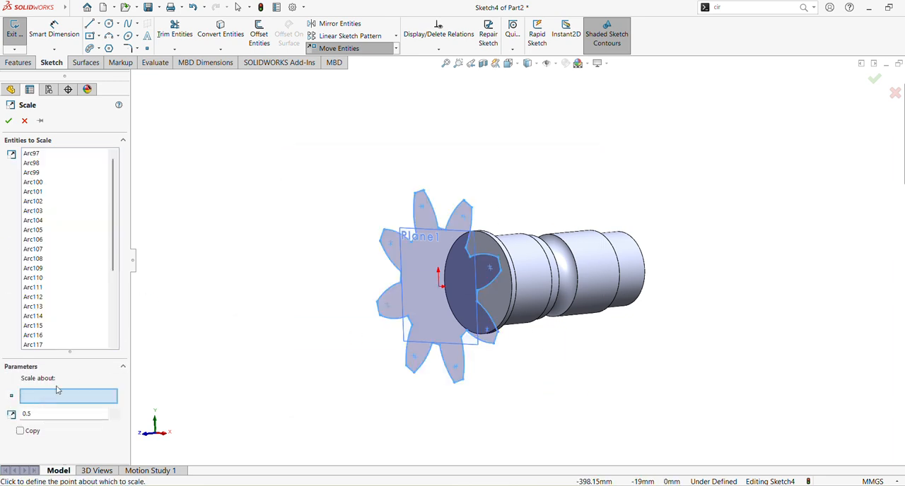
left_click(439, 287)
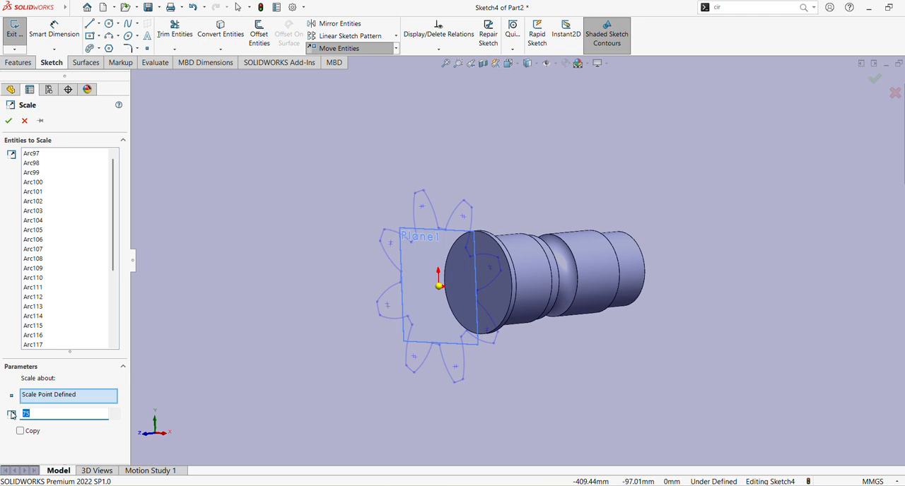
type("75")
key("Return")
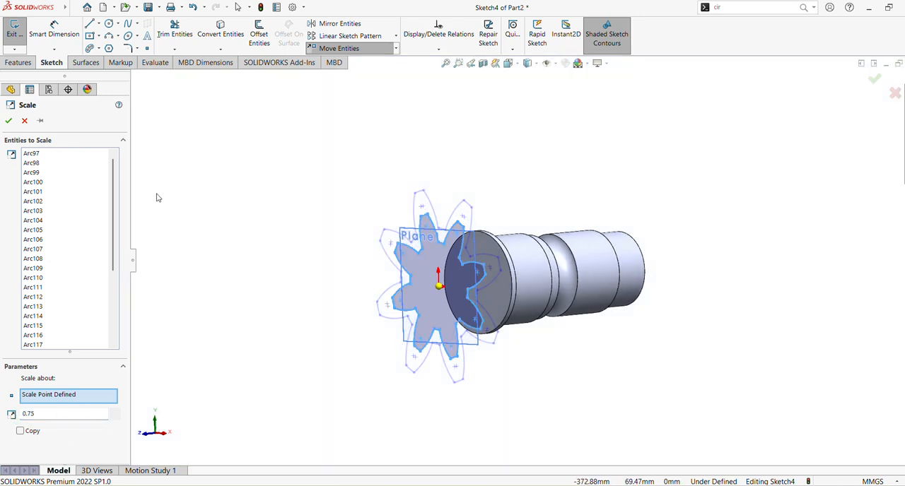
left_click(9, 121)
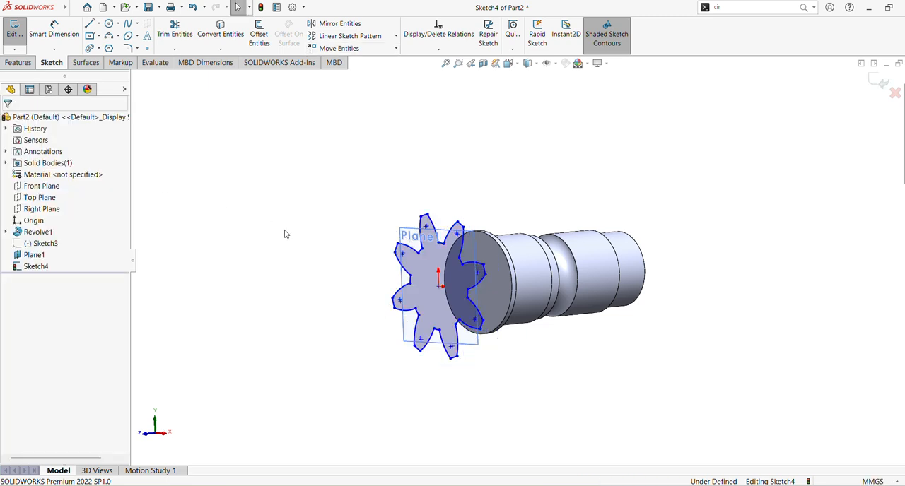
Exit the scaled gear outline sketch and hide it.
left_click(46, 267)
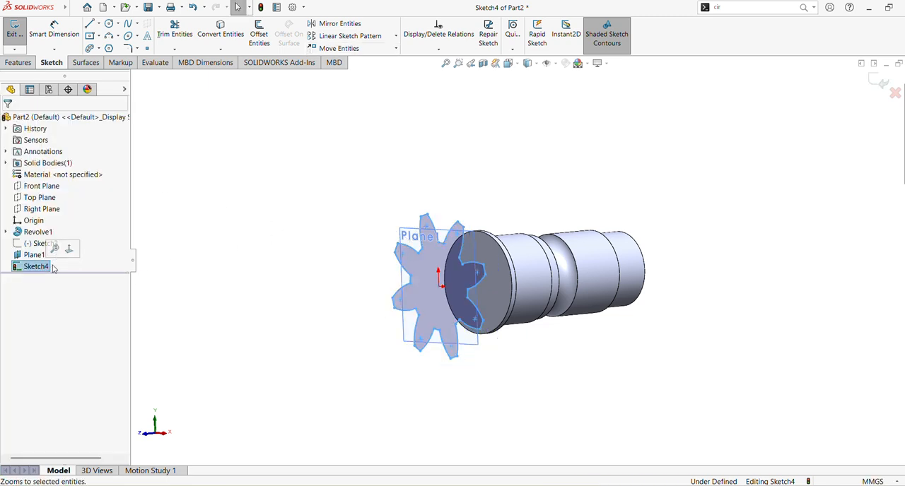
left_click(881, 85)
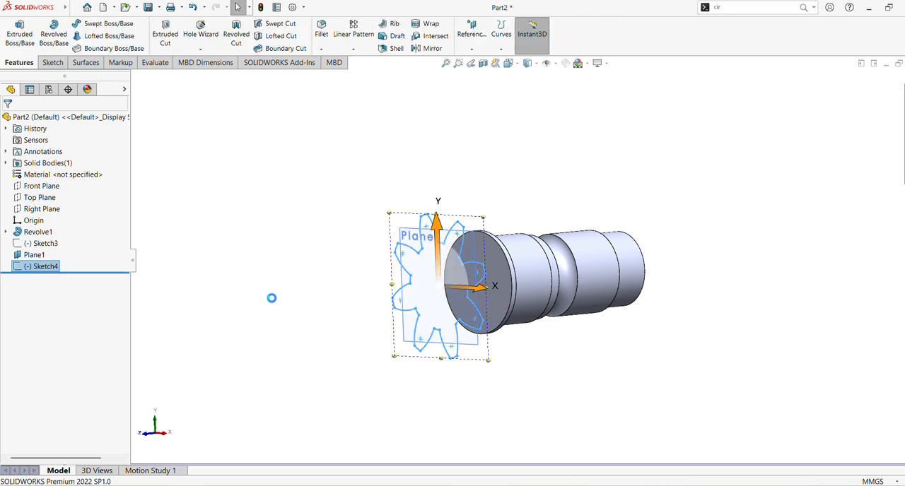
right_click(55, 273)
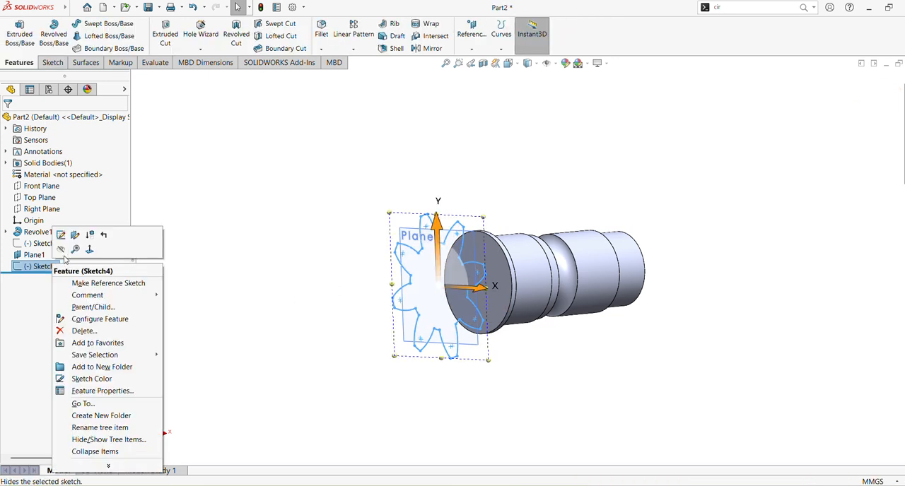
left_click(56, 246)
Show the original gear outline sketch, Sketch3, and hide the first offset plane, Plane1.
left_click(42, 244)
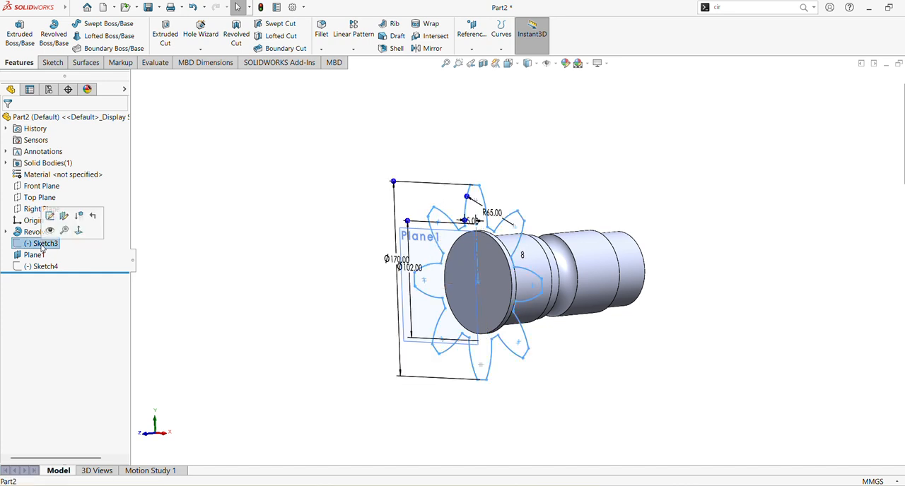
left_click(213, 233)
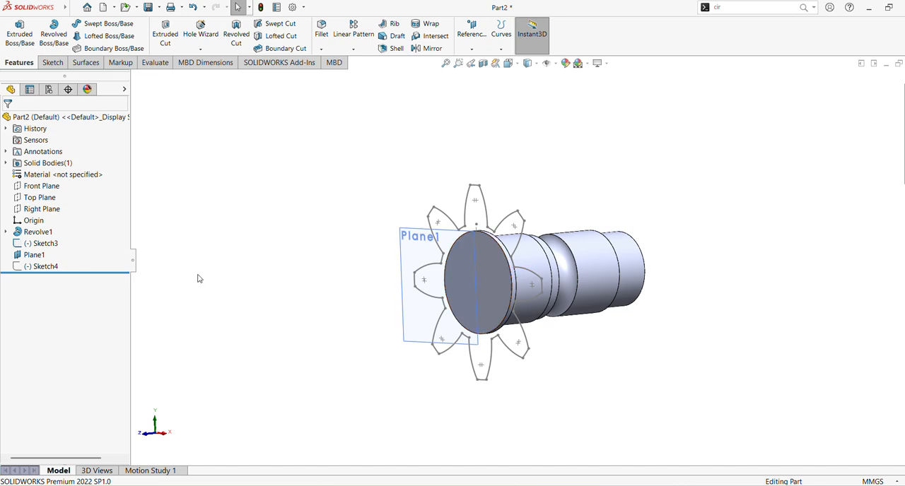
left_click(29, 258)
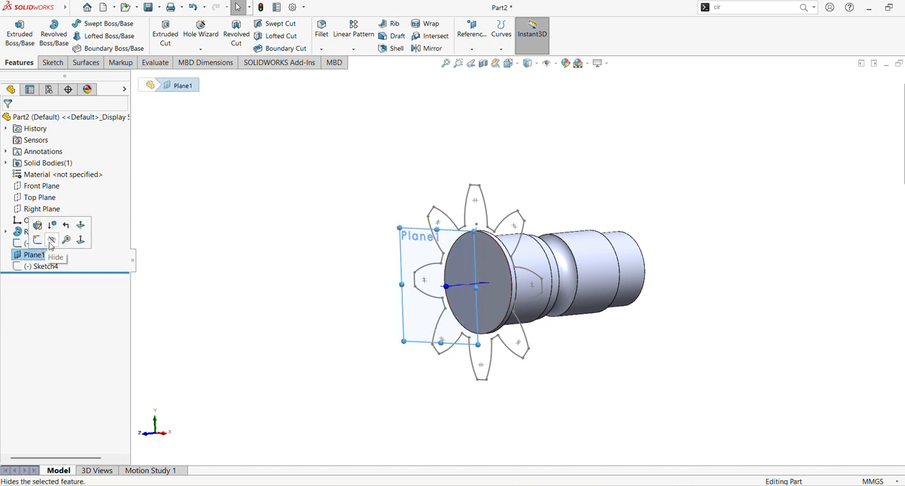
left_click(50, 241)
Create a reference plane offset 90 mm outward from the shaft's flange end face.
left_click(481, 252)
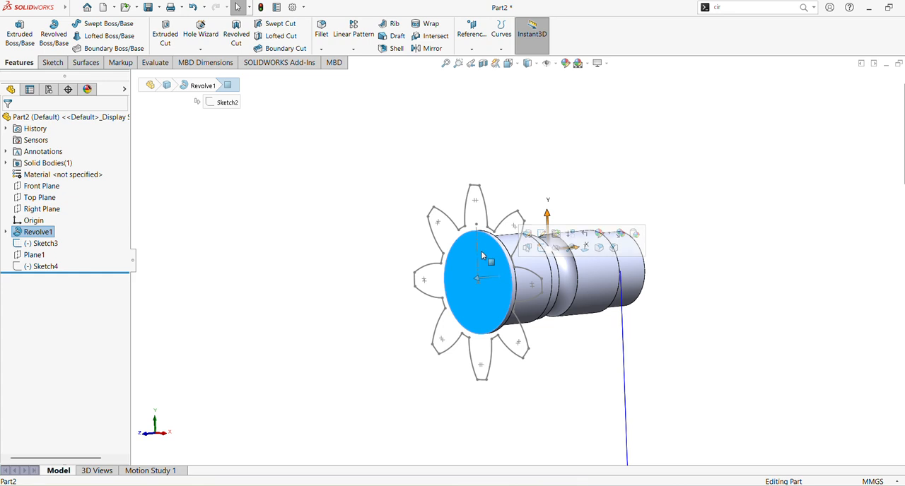
left_click(471, 51)
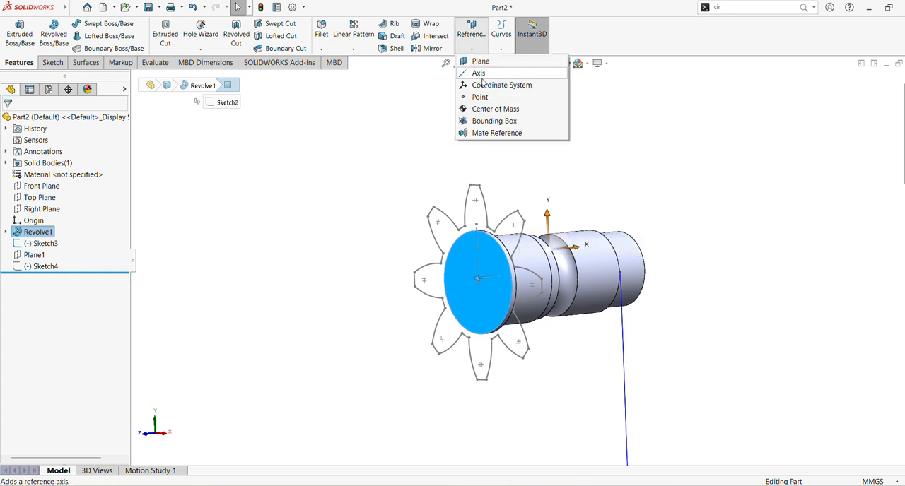
left_click(480, 61)
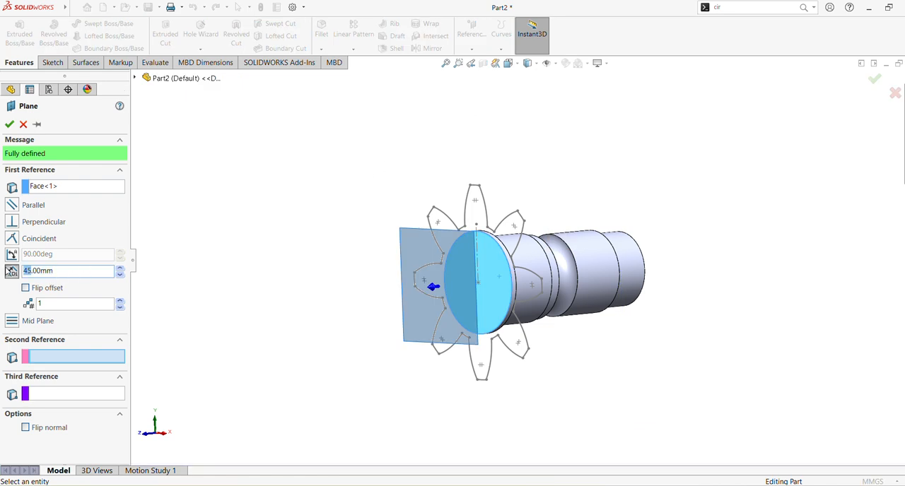
type("90")
key("Return")
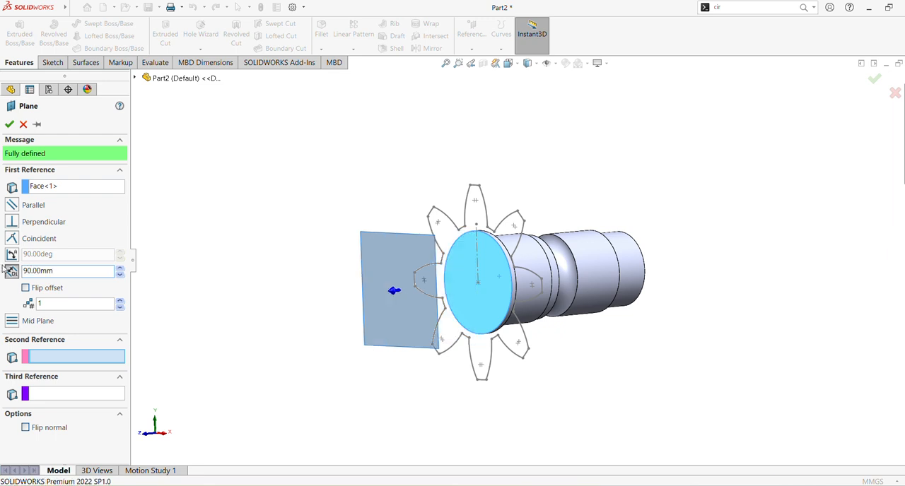
left_click(9, 123)
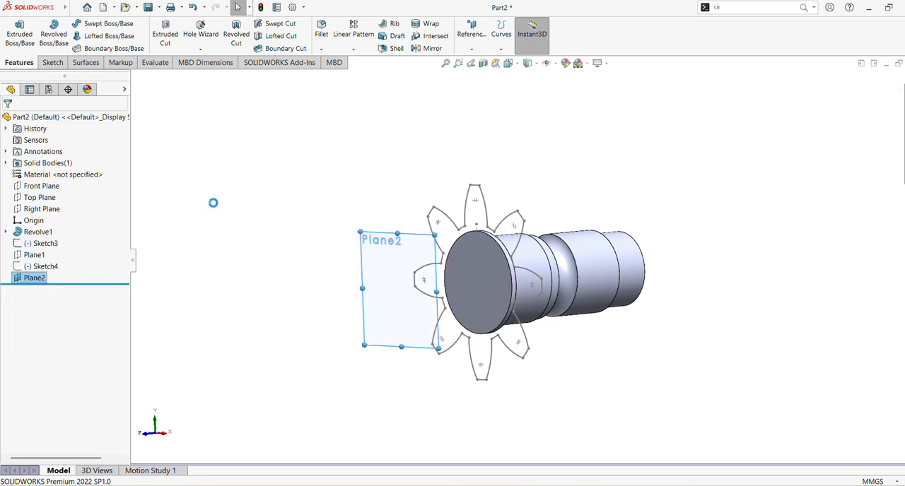
Start a sketch on the 90 mm offset plane and convert the entire Sketch3 gear outline into it.
left_click(399, 247)
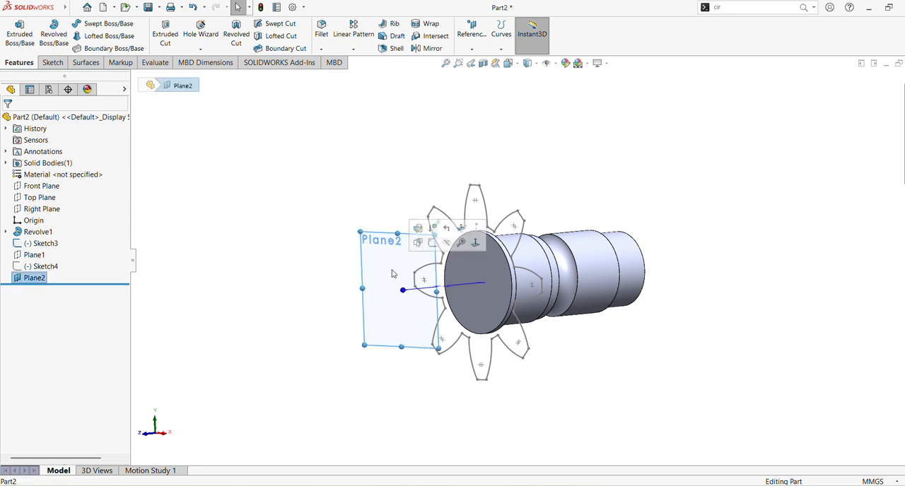
left_click(432, 242)
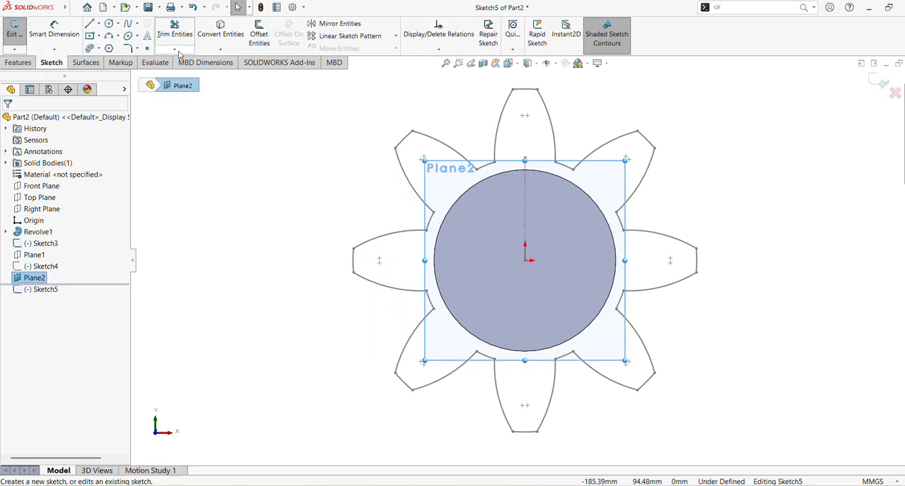
left_click(222, 30)
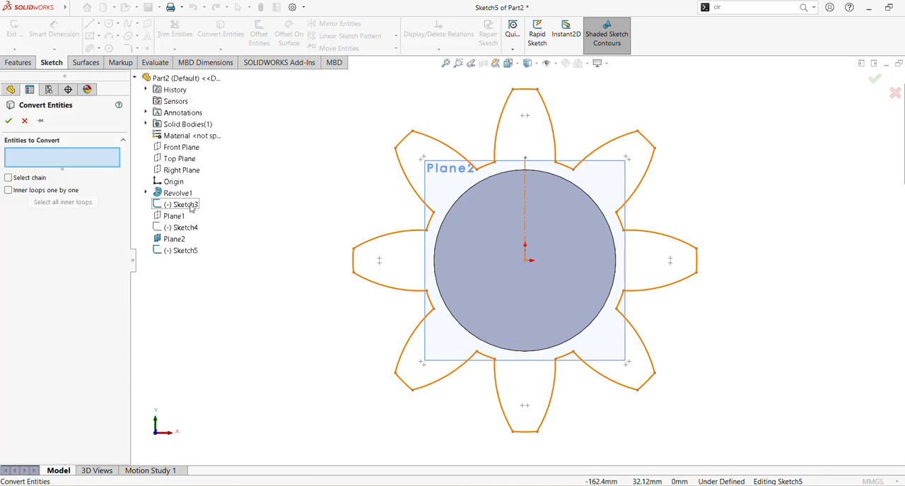
left_click(181, 205)
left_click(9, 121)
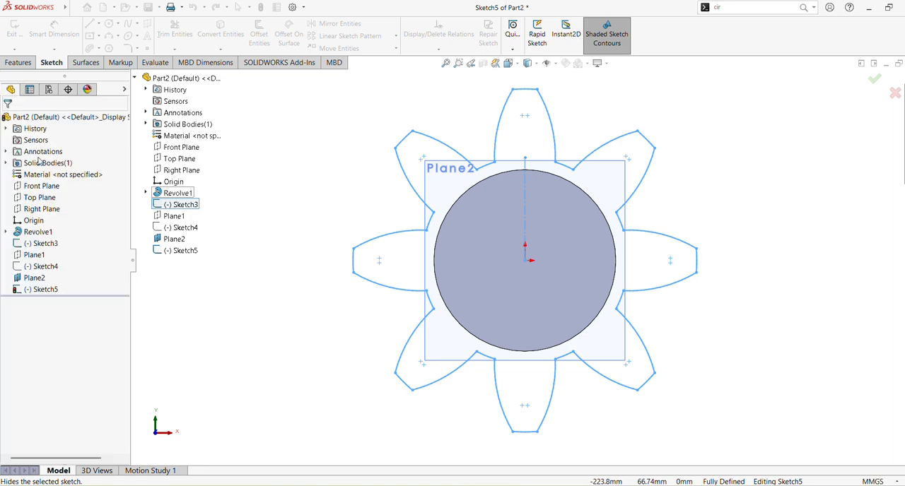
Hide Sketch3 so only the gear outline converted onto the 90 mm offset plane is displayed.
left_click(46, 245)
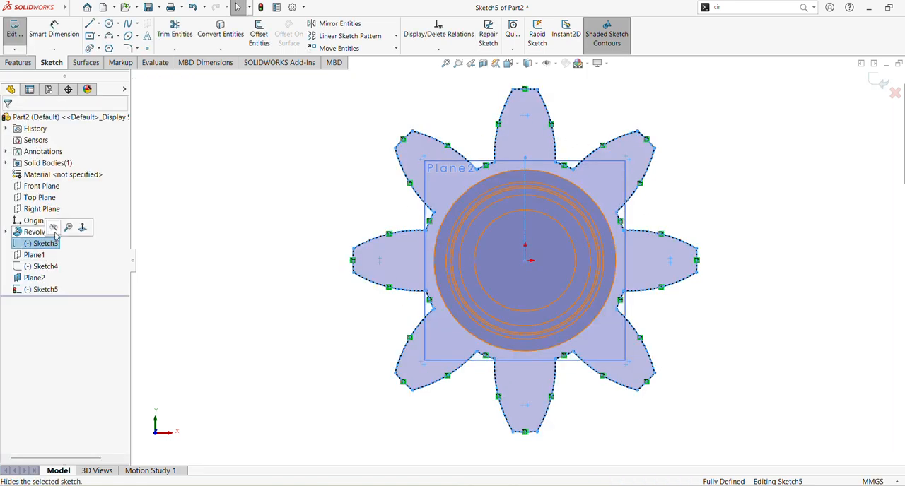
left_click(749, 254)
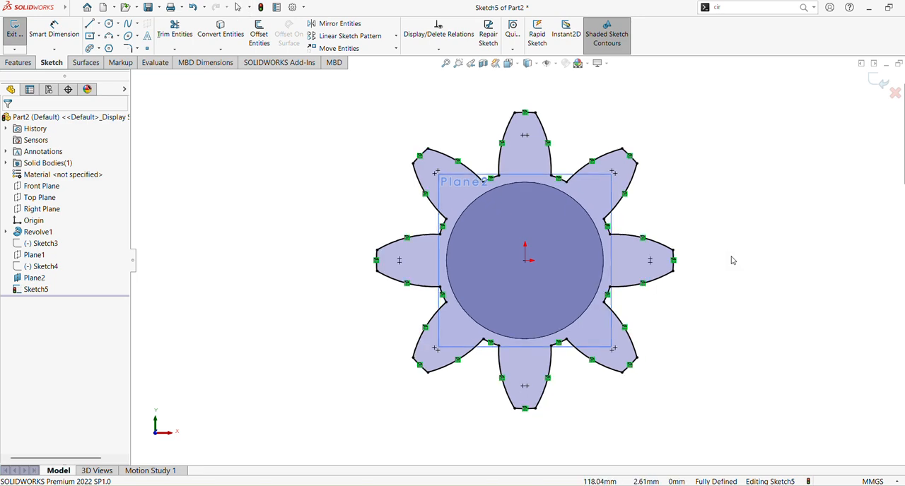
mouse_move(731, 258)
middle_mouse_down()
mouse_move(652, 266)
mouse_move(699, 269)
mouse_move(657, 273)
mouse_move(650, 265)
mouse_move(667, 252)
mouse_move(634, 269)
mouse_move(670, 259)
middle_mouse_up()
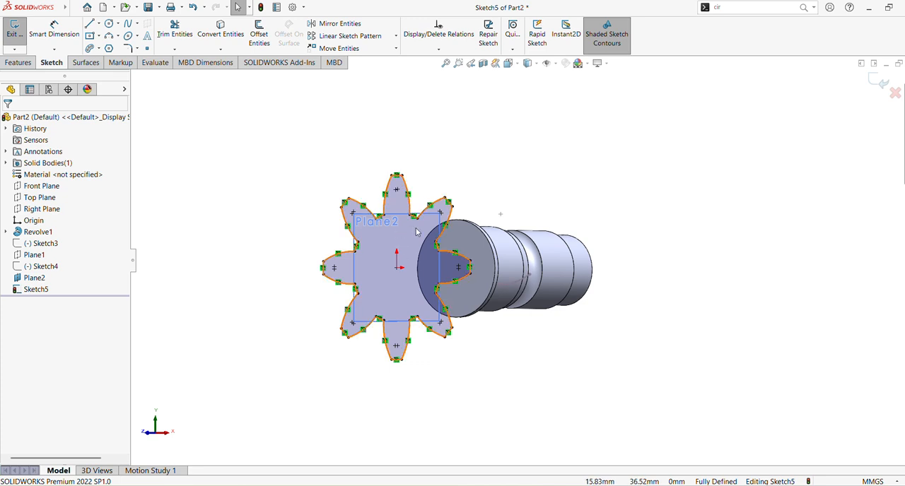
Rotate the entire gear outline on the 90 mm offset plane by -30 degrees about the origin.
left_click(396, 48)
left_click(378, 85)
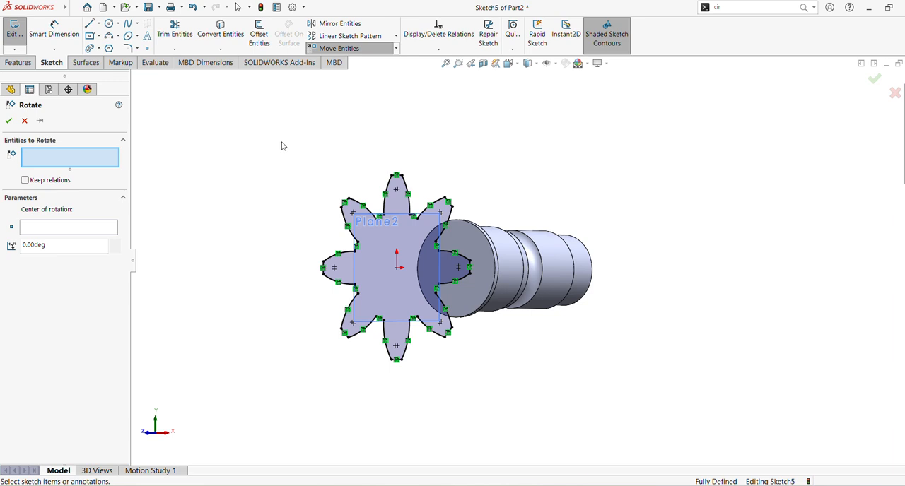
left_click_drag(280, 142, 540, 376)
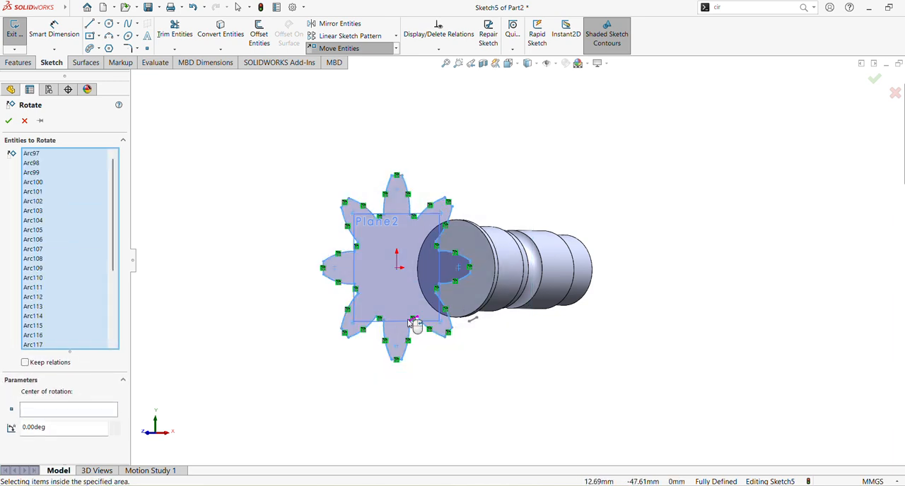
left_click(67, 409)
left_click(398, 274)
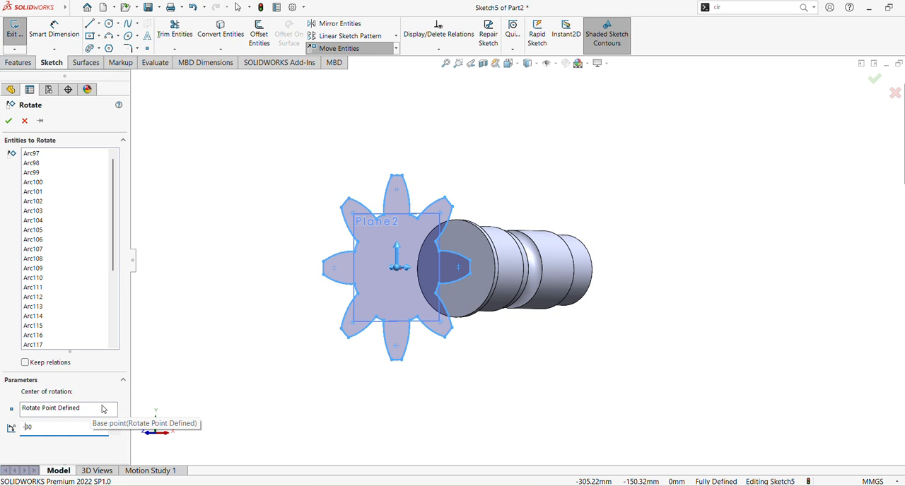
left_click(8, 122)
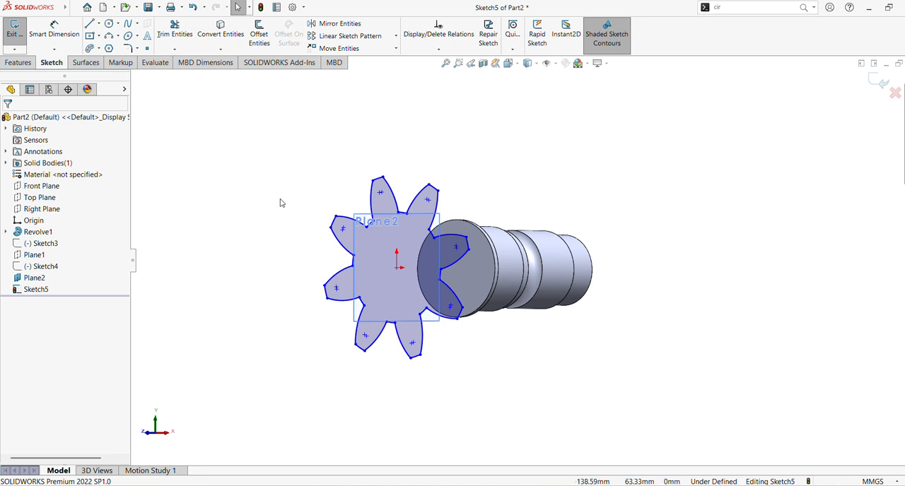
Scale the entire rotated gear outline about the origin by a factor of 0.5, without making a copy.
left_click(396, 48)
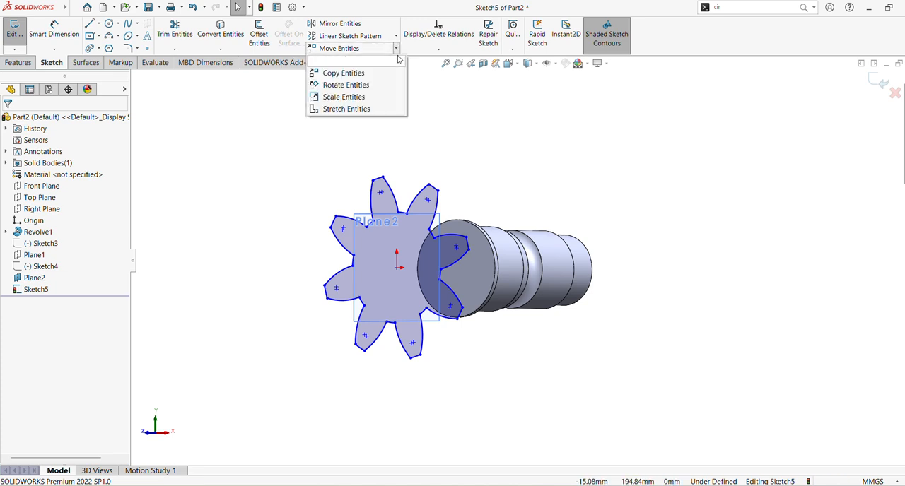
left_click(354, 95)
left_click_drag(306, 142, 495, 382)
left_click(30, 398)
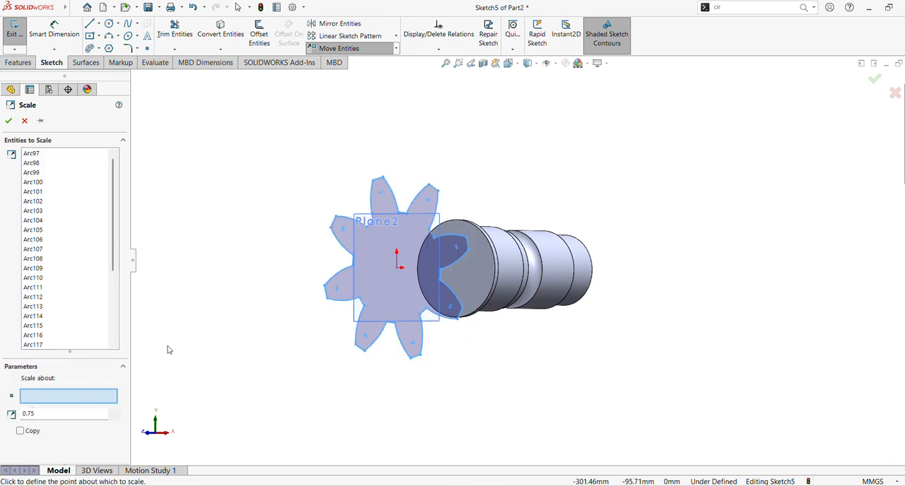
left_click(397, 267)
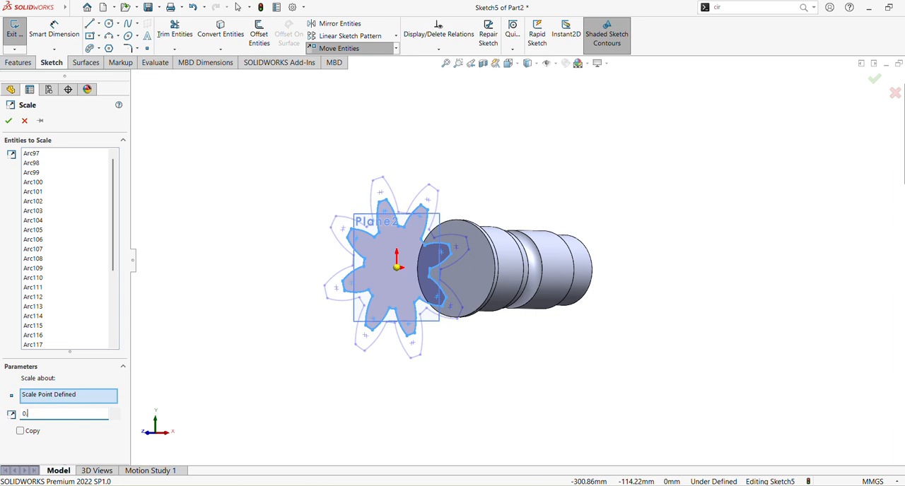
left_click(240, 312)
left_click(7, 122)
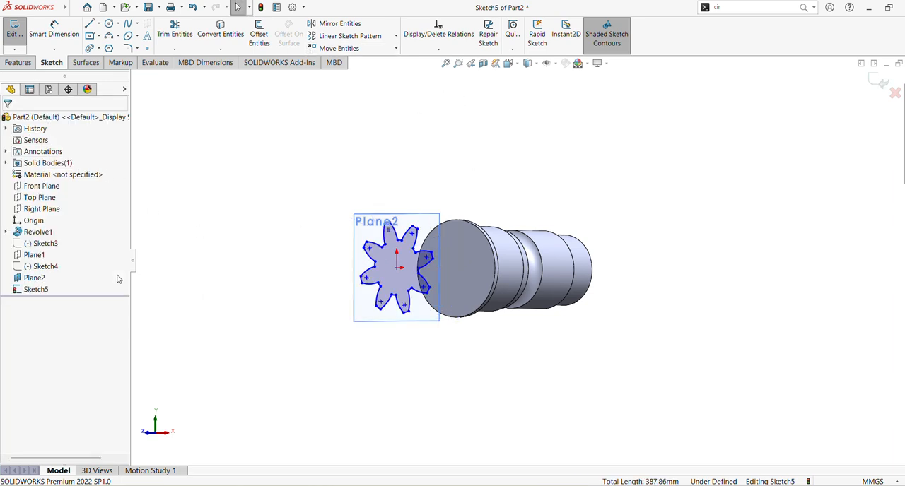
Show the two hidden gear outline sketches, Sketch3 and Sketch4.
left_click(43, 244)
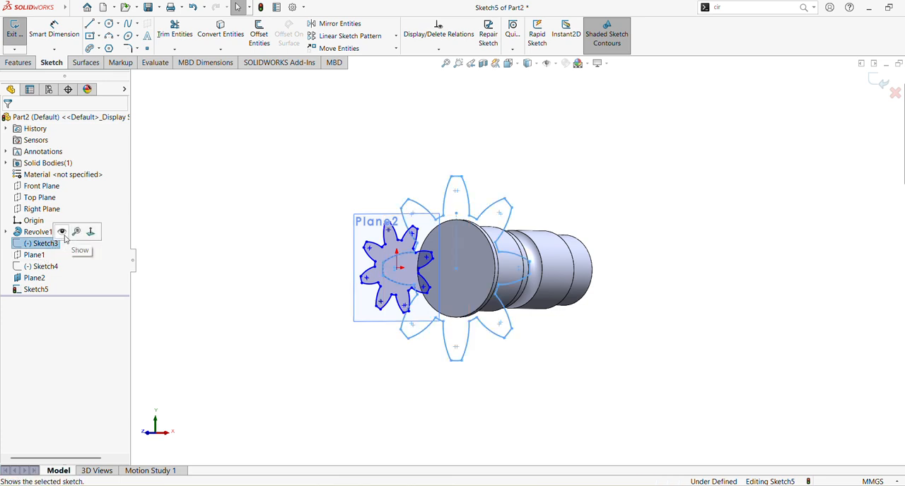
left_click(65, 237)
left_click(34, 278)
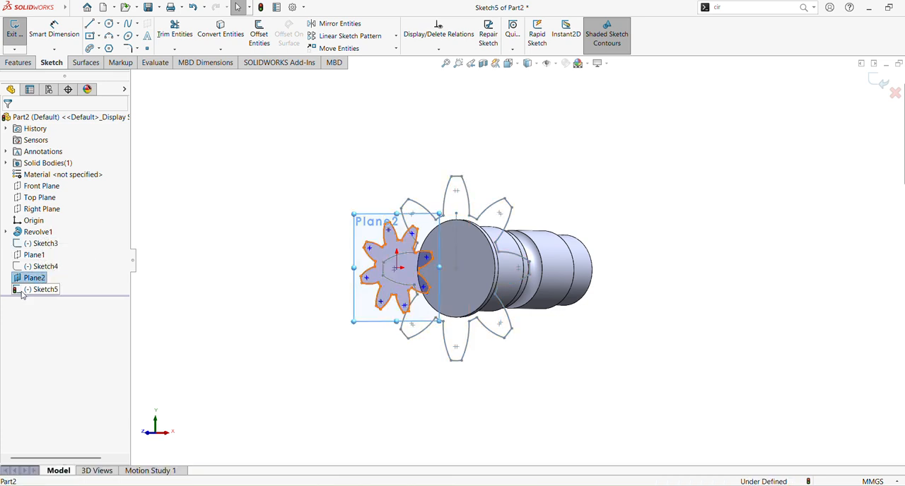
left_click(48, 267)
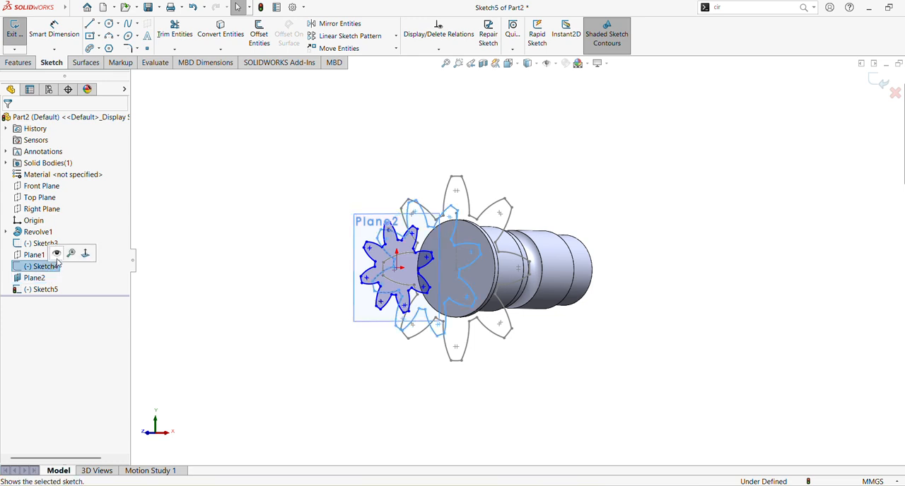
left_click(57, 255)
Hide the 90 mm offset plane, Plane2, and exit the scaled gear outline sketch.
left_click(41, 279)
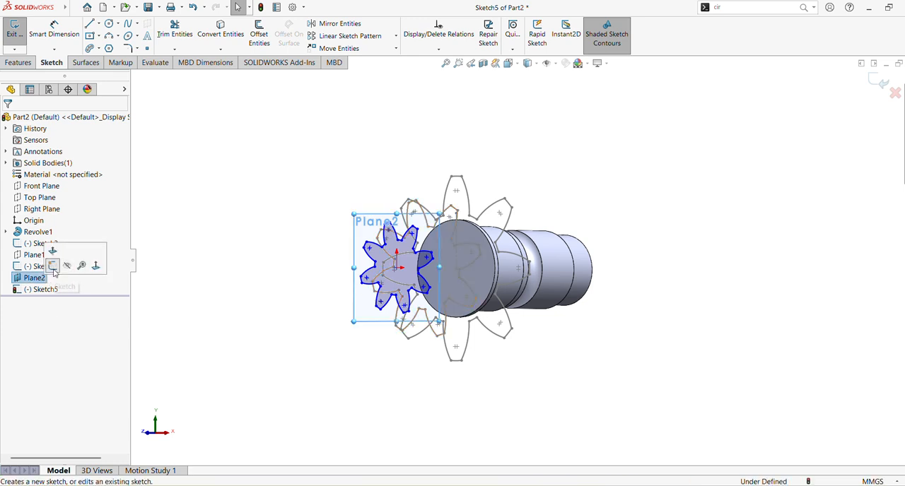
left_click(67, 266)
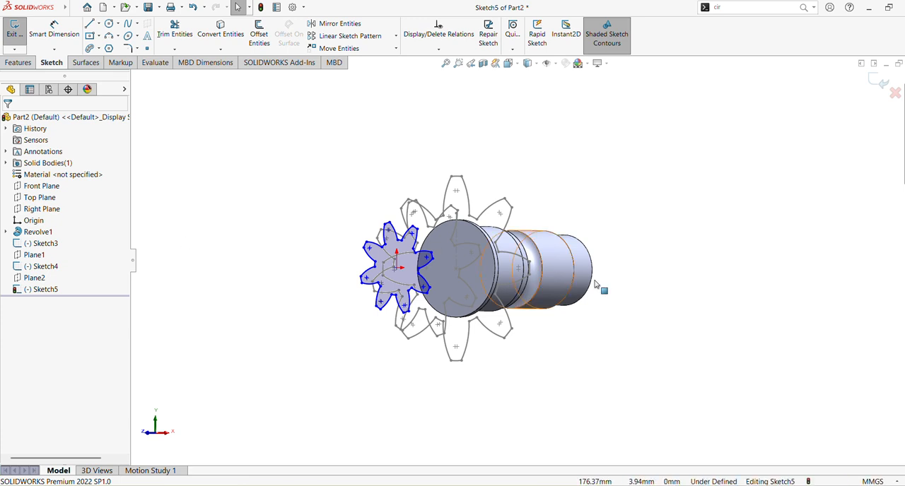
middle_click_drag(689, 320, 672, 313)
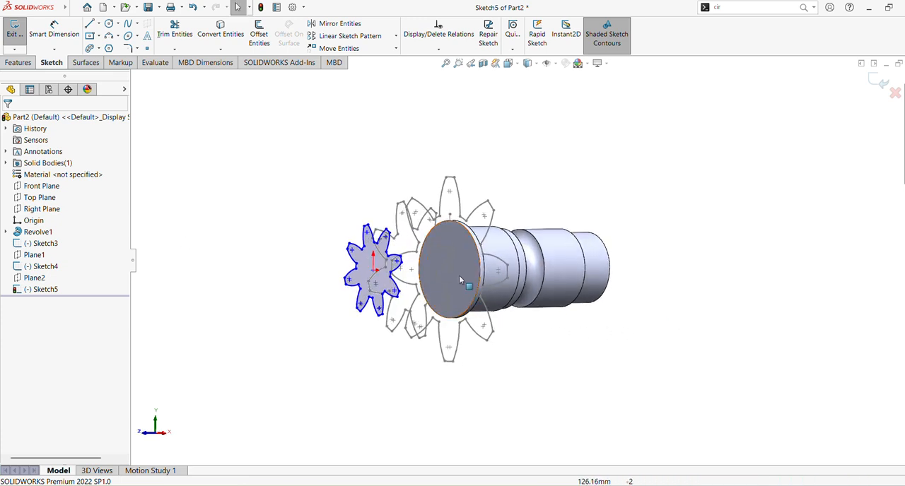
mouse_move(458, 275)
middle_mouse_down()
mouse_move(392, 277)
mouse_move(495, 275)
mouse_move(393, 247)
middle_mouse_up()
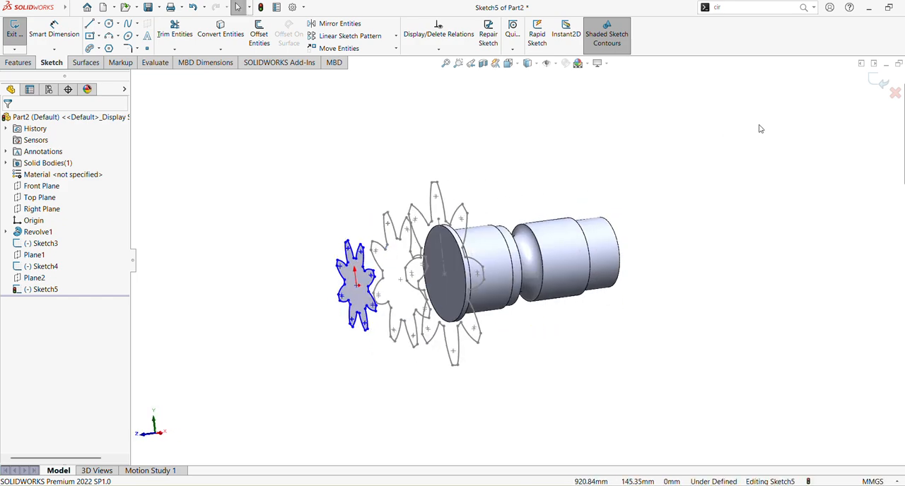
left_click(883, 82)
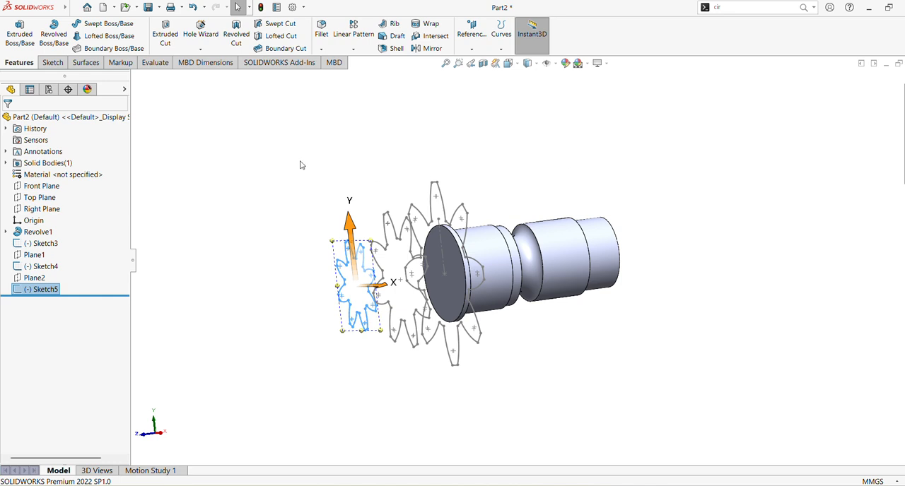
Loft a solid through the gear outlines Sketch3, Sketch4 and Sketch5, picking corresponding tooth-tip corners and merging the result with the shaft.
left_click(108, 36)
scroll(453, 215, "down", 4)
middle_click_drag(413, 193, 431, 212)
mouse_move(410, 181)
middle_mouse_down()
mouse_move(382, 135)
mouse_move(432, 96)
mouse_move(433, 108)
mouse_move(437, 94)
mouse_move(452, 101)
mouse_move(448, 125)
mouse_move(438, 162)
mouse_move(422, 164)
mouse_move(427, 125)
mouse_move(437, 130)
middle_mouse_up()
left_click(502, 119)
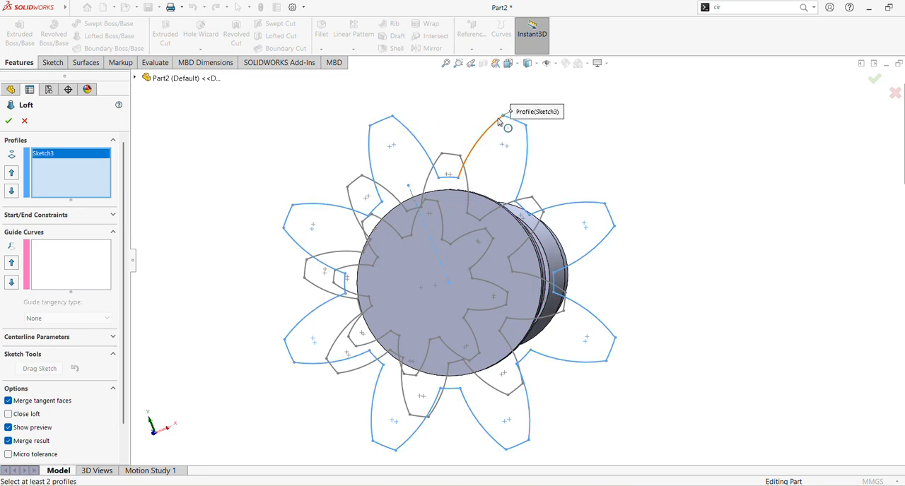
left_click(442, 154)
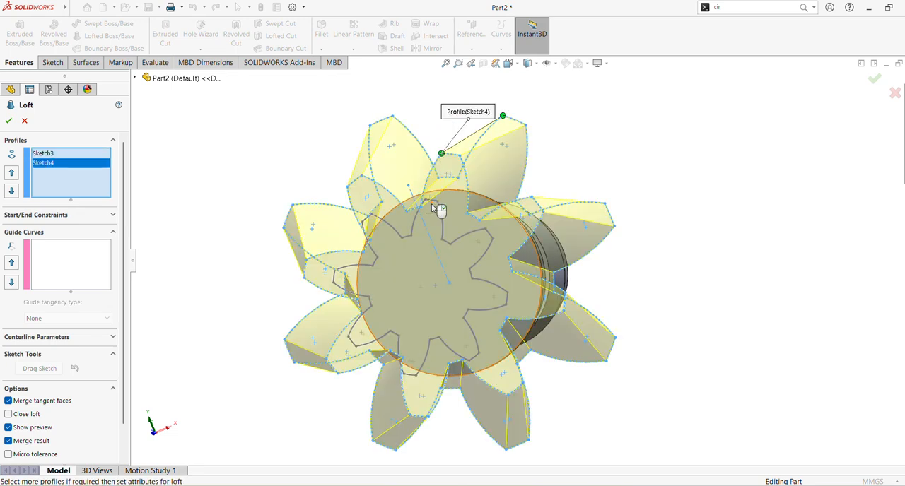
left_click(370, 188)
mouse_move(370, 188)
middle_mouse_down()
mouse_move(318, 200)
mouse_move(334, 210)
middle_mouse_up()
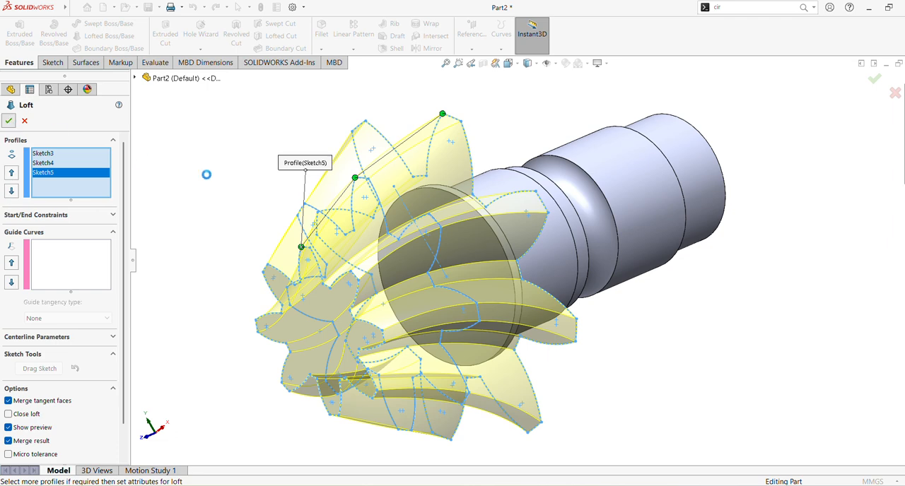
mouse_move(705, 263)
middle_mouse_down()
mouse_move(721, 234)
mouse_move(725, 259)
mouse_move(697, 263)
mouse_move(698, 273)
middle_mouse_up()
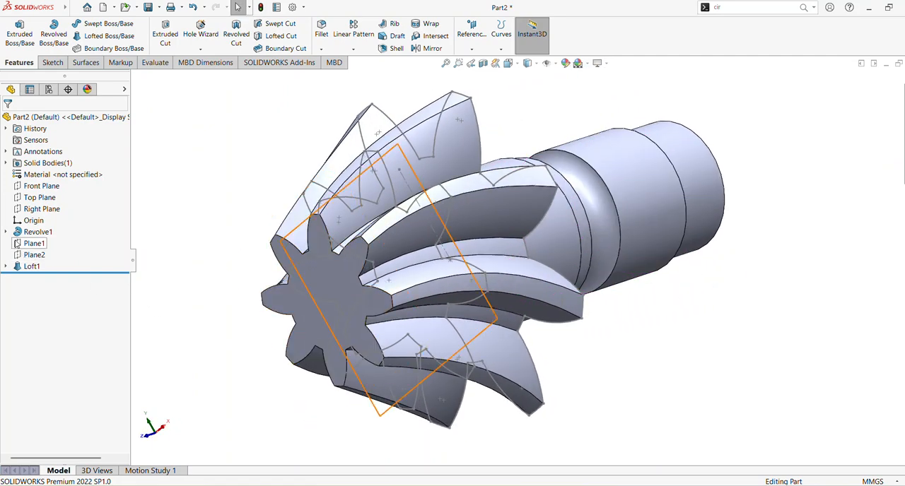
left_click(6, 232)
left_click(46, 243)
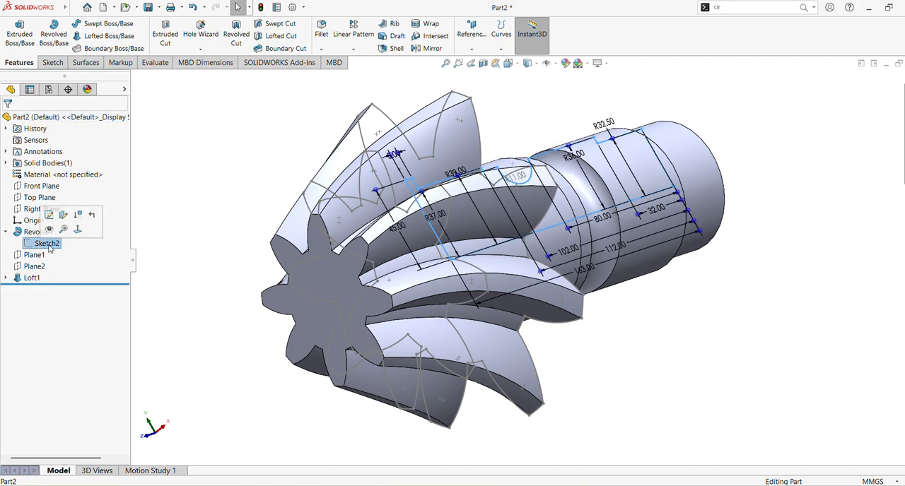
left_click(217, 295)
Hide the loft's profile sketches Sketch3 and Sketch4, and switch on the display of Sketch5.
left_click(6, 278)
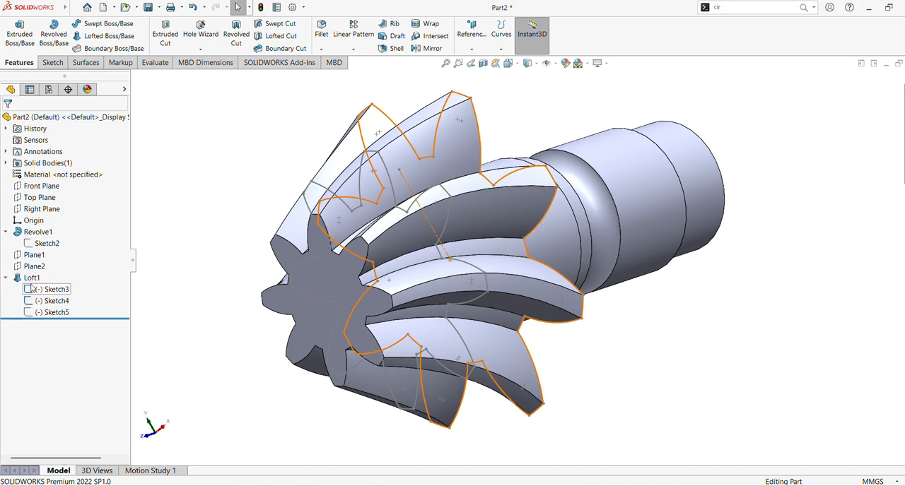
left_click(44, 289)
left_click(44, 273)
left_click(50, 303)
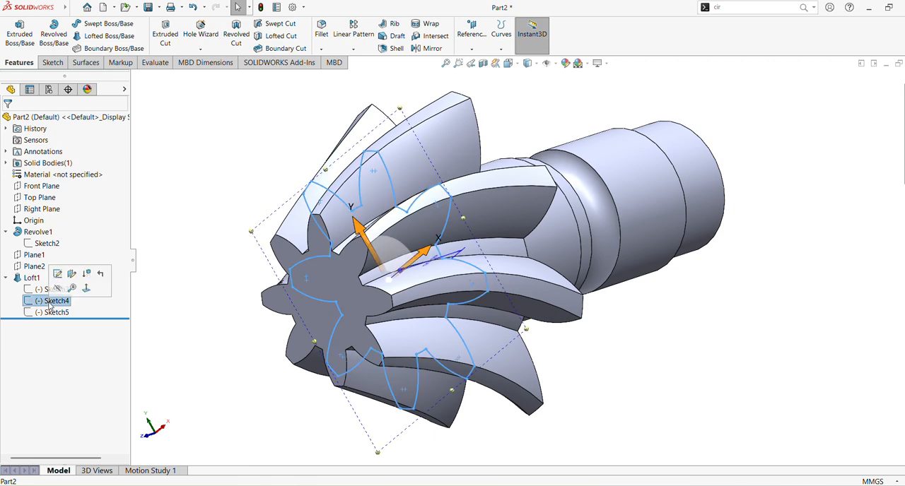
left_click(56, 289)
left_click(58, 312)
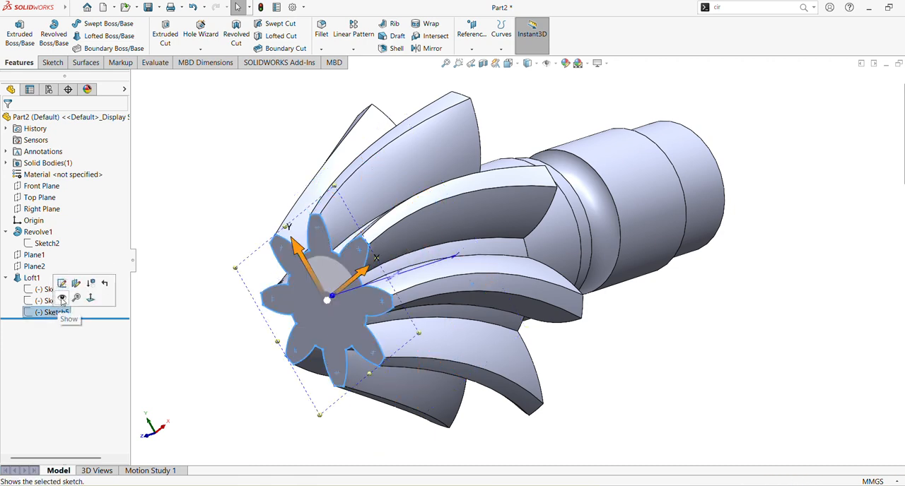
left_click(62, 301)
Start a sketch on the gear's small end face and draw a circle about 36 mm in diameter centred on the origin.
mouse_move(298, 196)
middle_mouse_down()
mouse_move(320, 192)
mouse_move(379, 223)
middle_mouse_up()
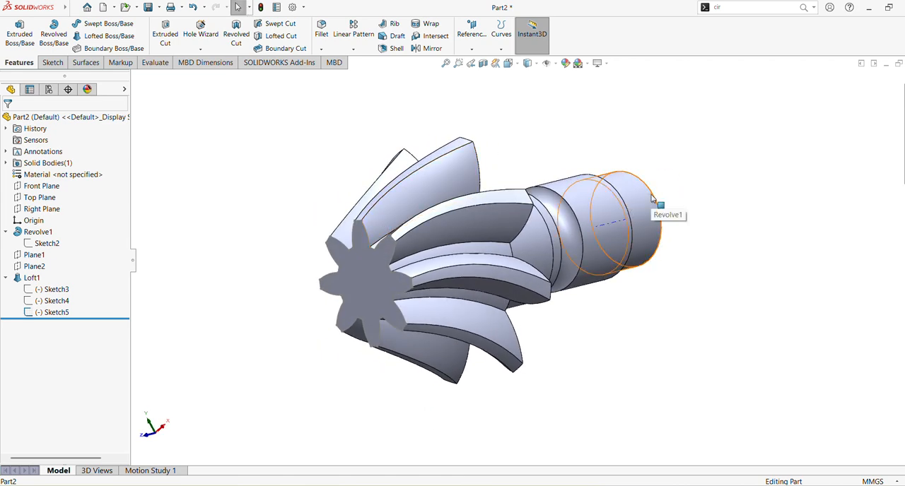
middle_click_drag(651, 198, 647, 53)
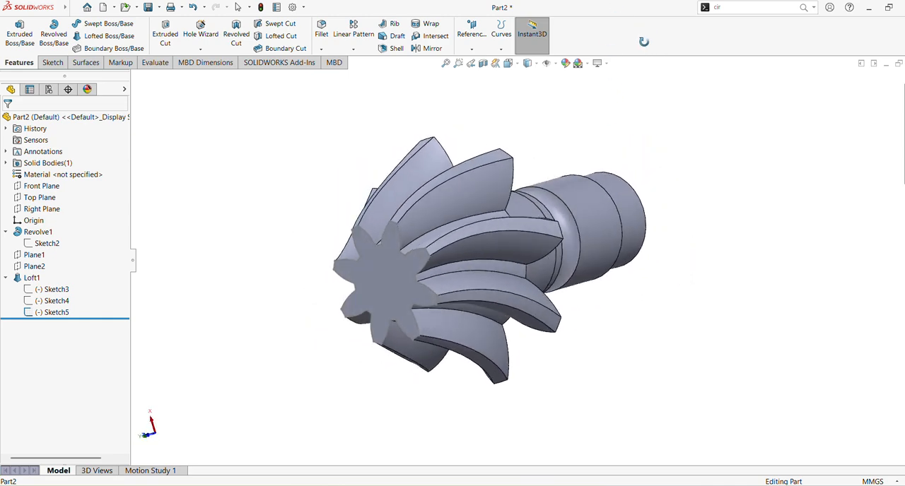
left_click(380, 286)
left_click(428, 260)
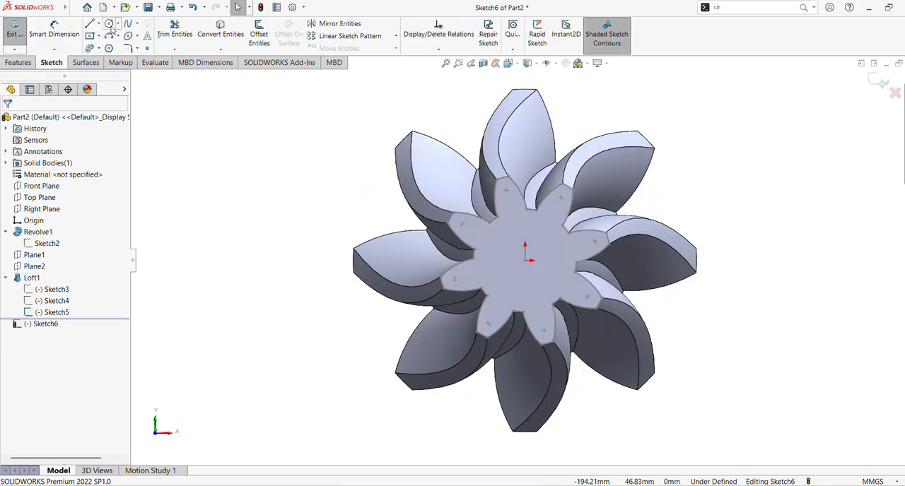
left_click(110, 27)
left_click(525, 261)
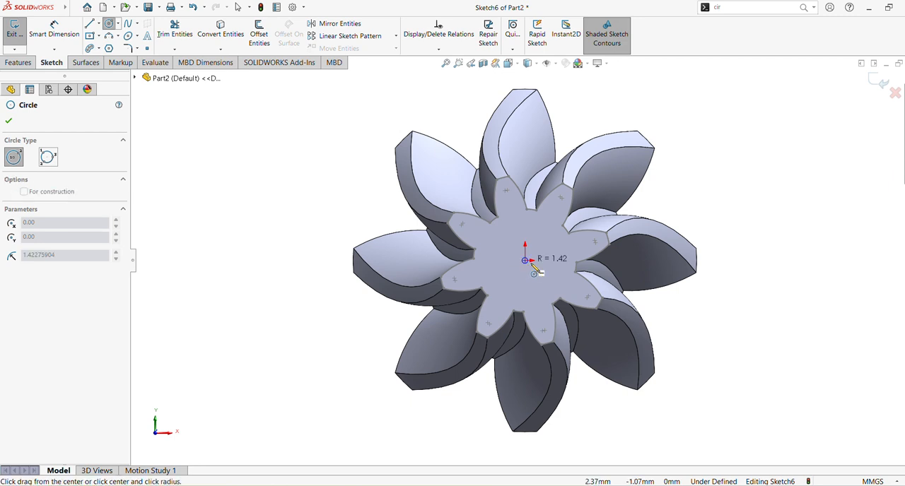
left_click(561, 270)
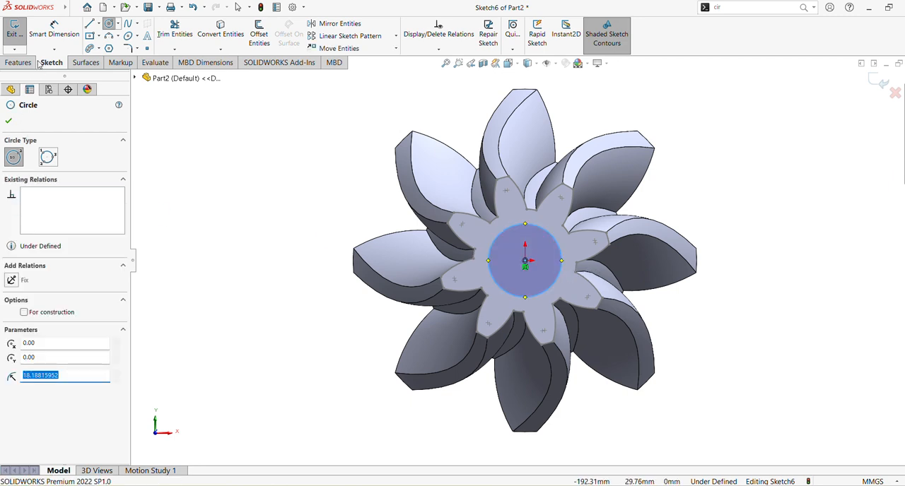
Dimension the circle's diameter and set it to 40 mm.
left_click(54, 32)
left_click(561, 258)
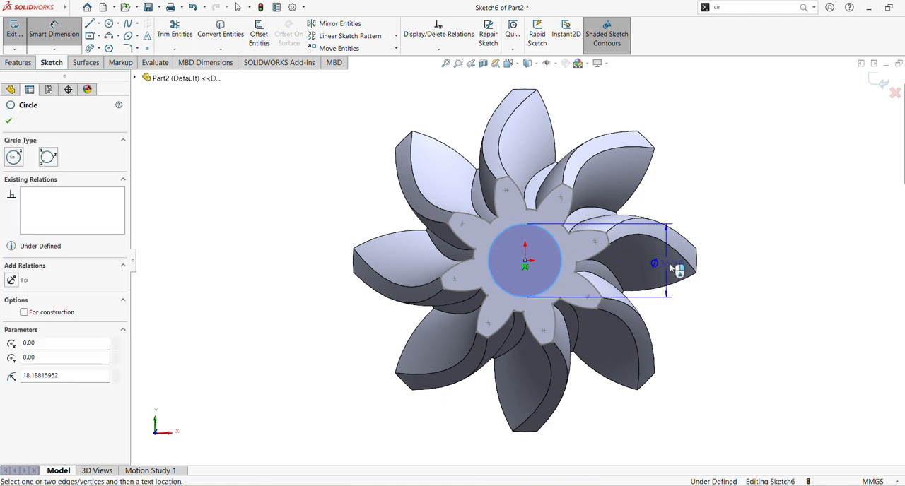
left_click(743, 268)
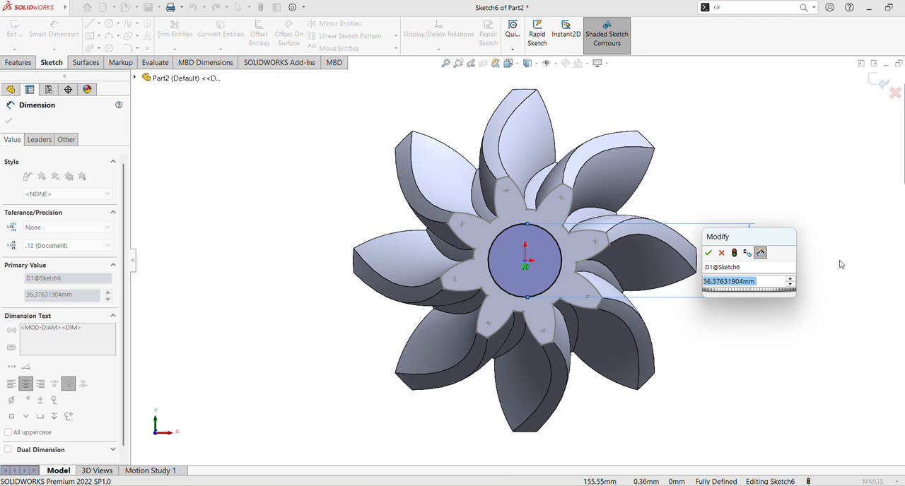
type("40")
key("Return")
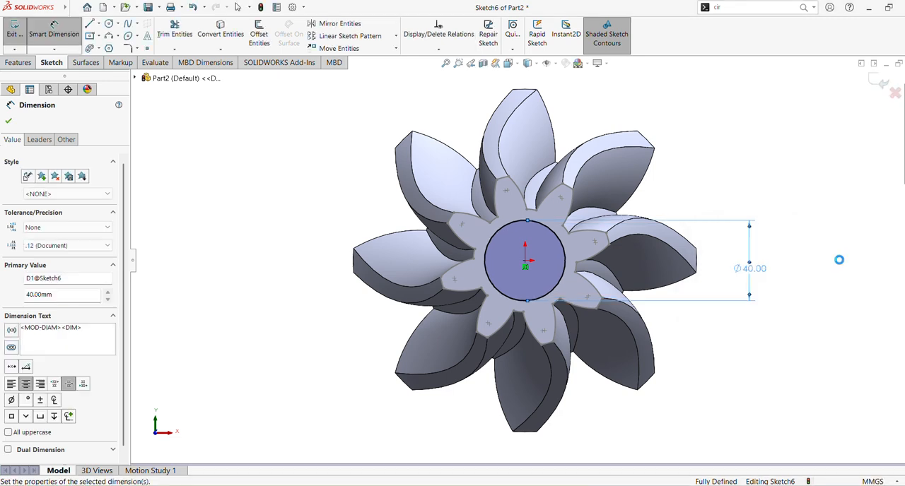
Cut-extrude the 40 mm circle Through All, making a bore along the whole gear and shaft.
left_click(18, 63)
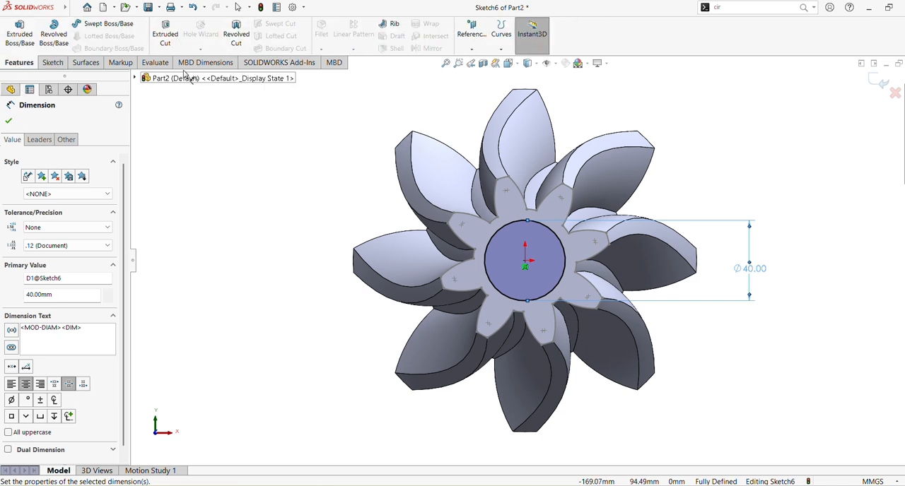
left_click(164, 35)
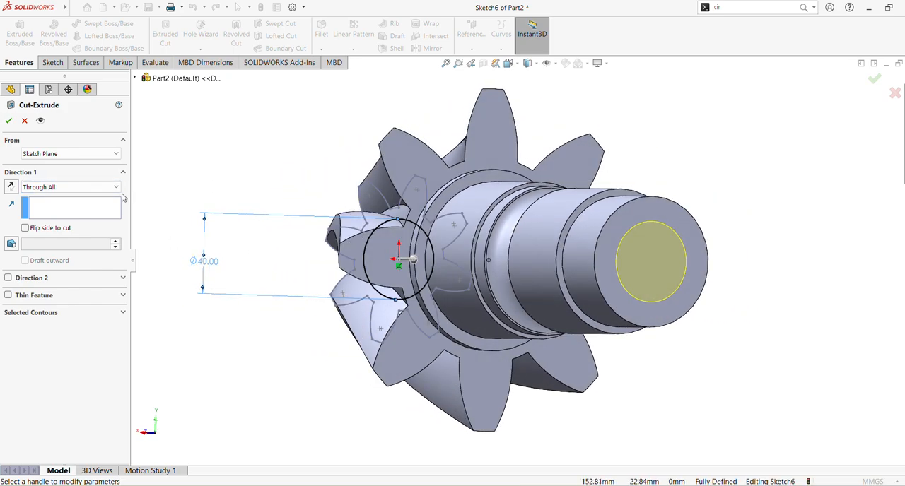
middle_click_drag(297, 206, 327, 202)
left_click(9, 120)
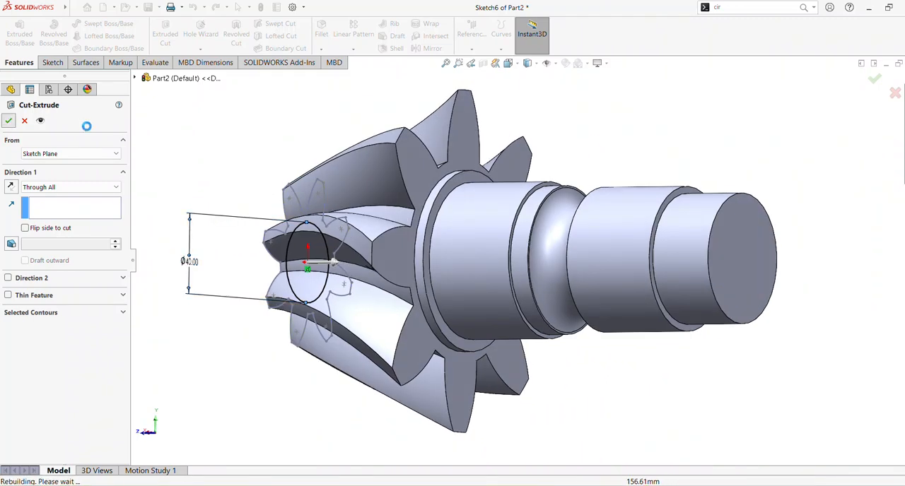
Hide Sketch5, the loft's profile sketch on the gear's small end face.
middle_click_drag(477, 200, 248, 205)
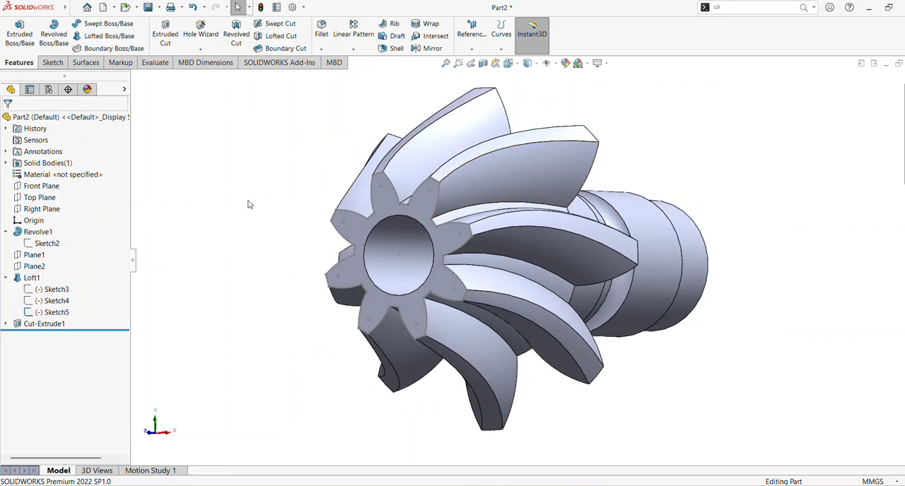
left_click(54, 312)
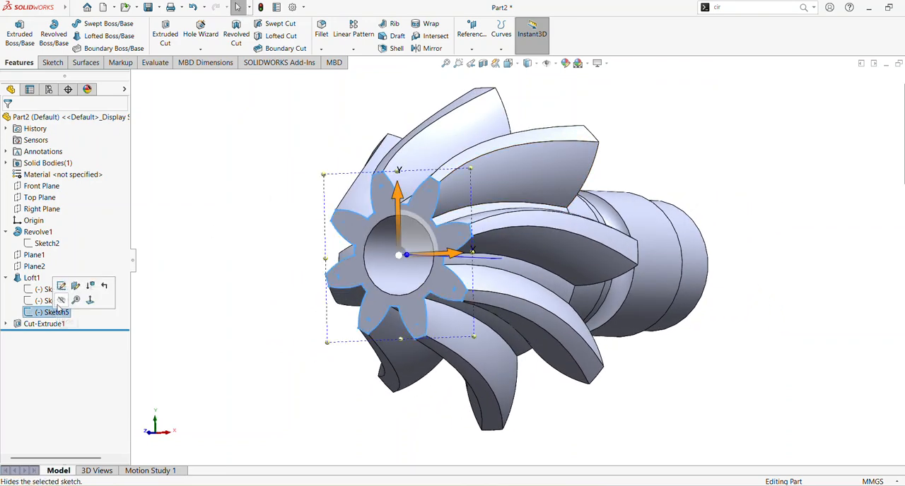
left_click(205, 245)
Start a sketch on the shaft's ring-shaped end face and draw a circle about 128 mm in diameter centred on the origin.
mouse_move(205, 245)
middle_mouse_down()
mouse_move(232, 229)
mouse_move(107, 224)
mouse_move(271, 226)
mouse_move(273, 216)
mouse_move(273, 228)
middle_mouse_up()
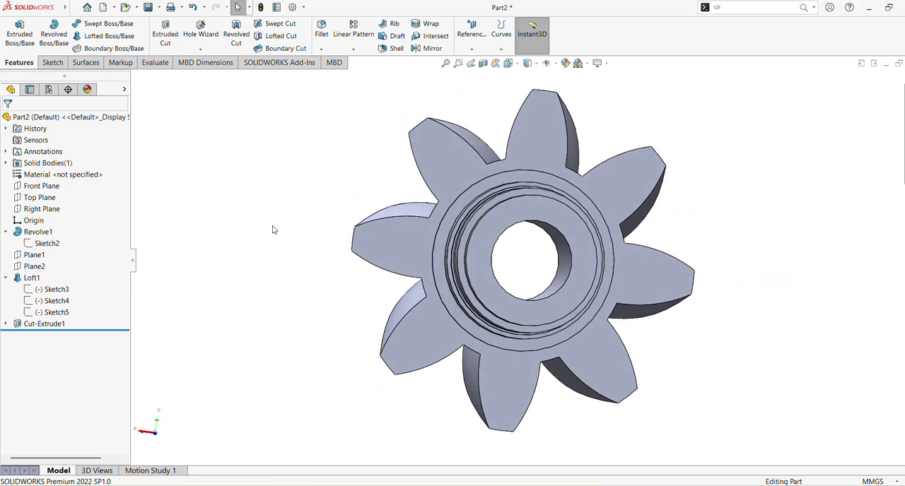
left_click(548, 214)
left_click(591, 186)
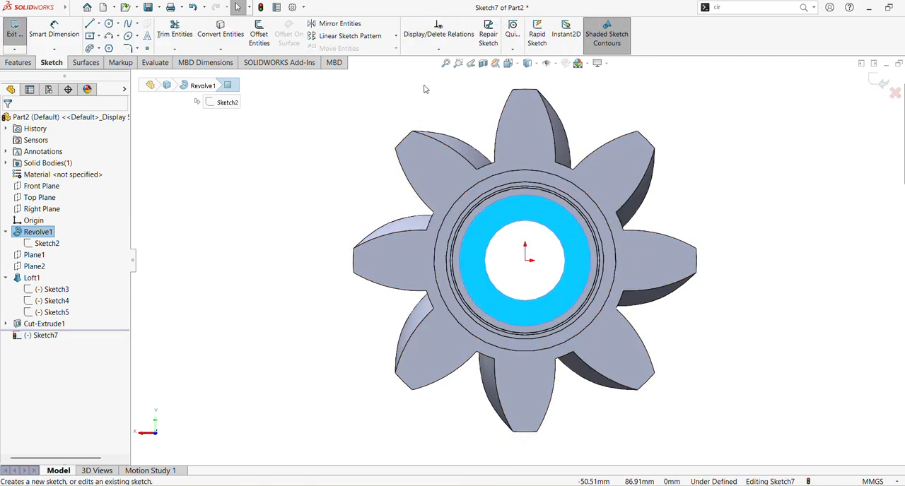
left_click(110, 27)
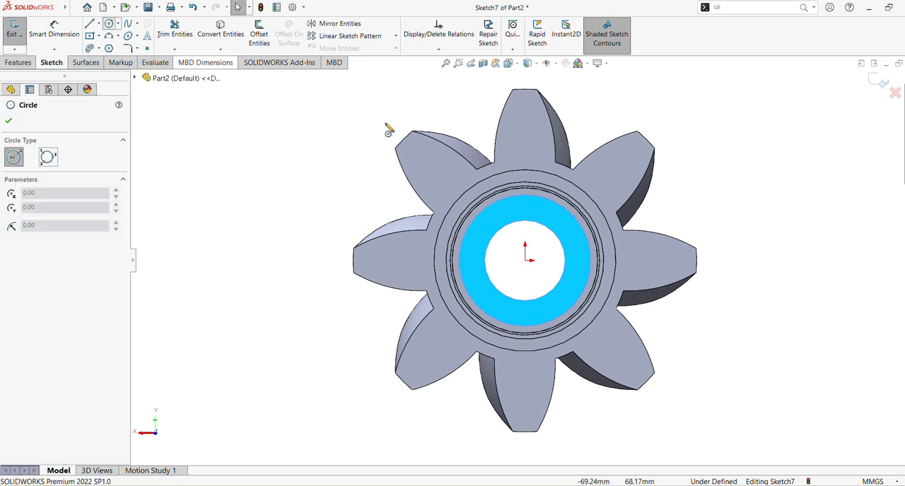
left_click(525, 262)
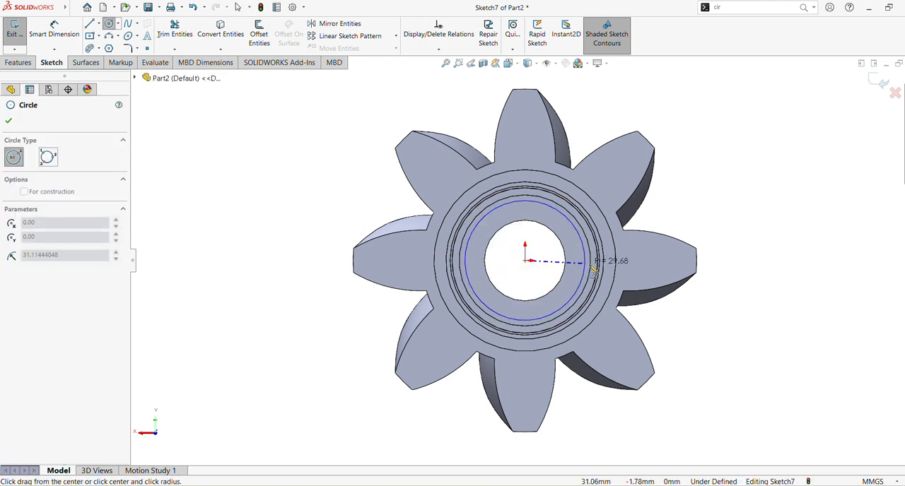
left_click(654, 270)
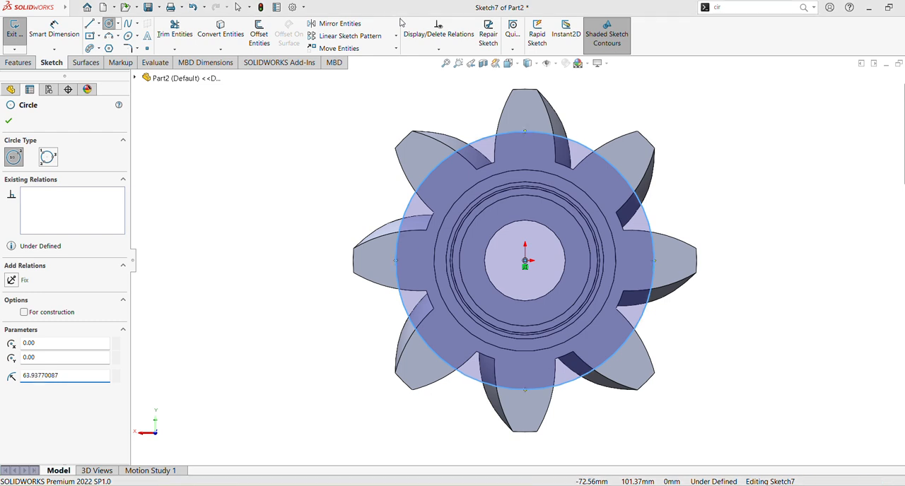
Dimension the diameter of the circle on the shaft's end face and open its value for editing.
left_click(54, 32)
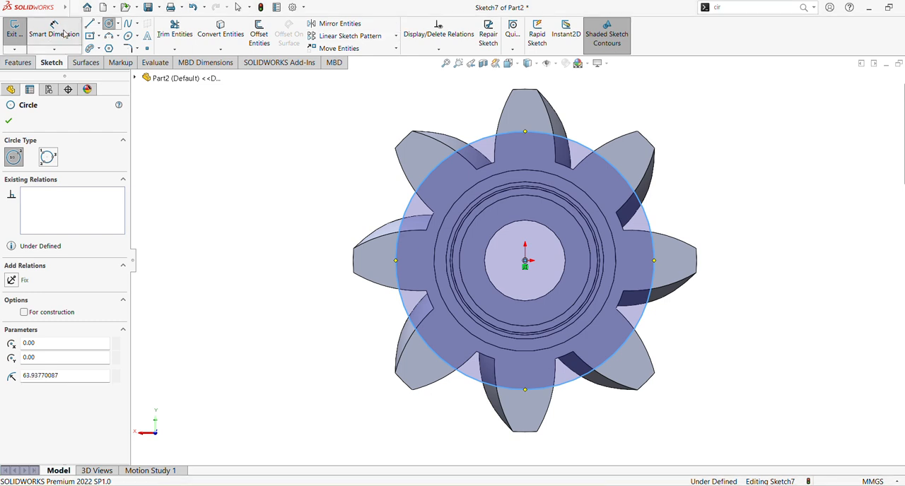
left_click(399, 225)
left_click(289, 234)
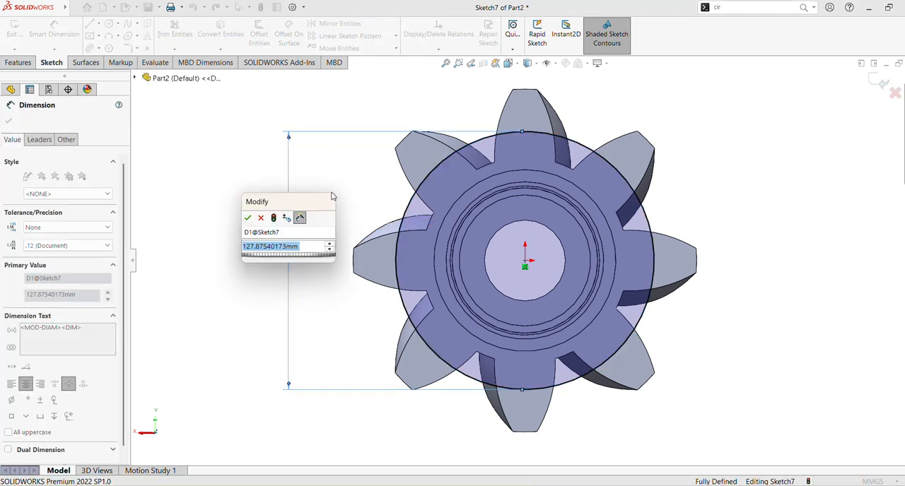
type("70")
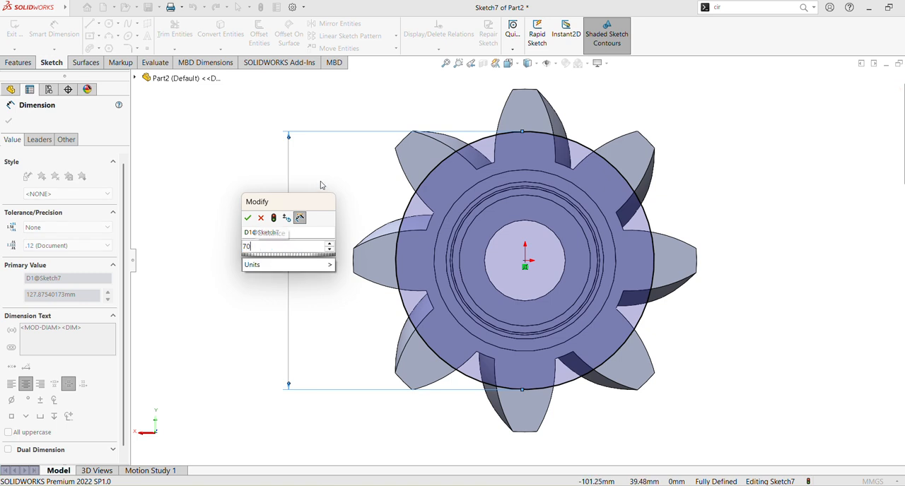
key("BackSpace")
key("BackSpace")
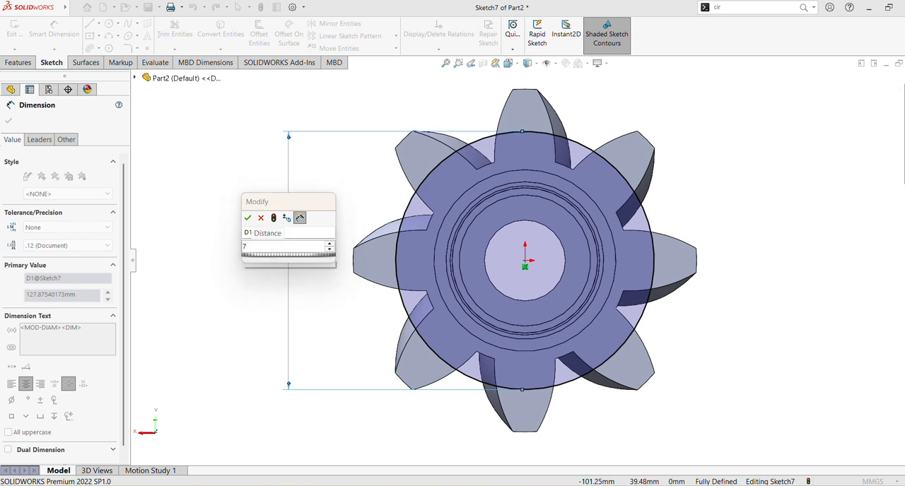
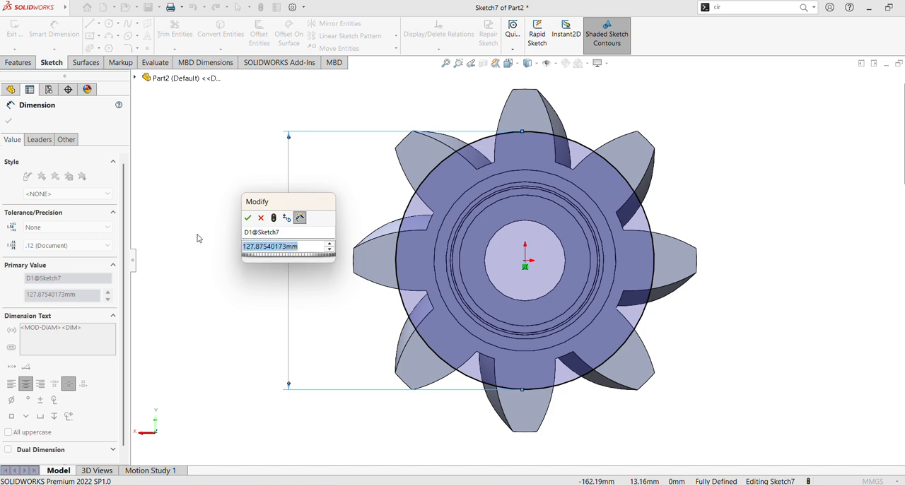
Set the diameter of the circle on the shaft's end face to 72 mm.
type("72")
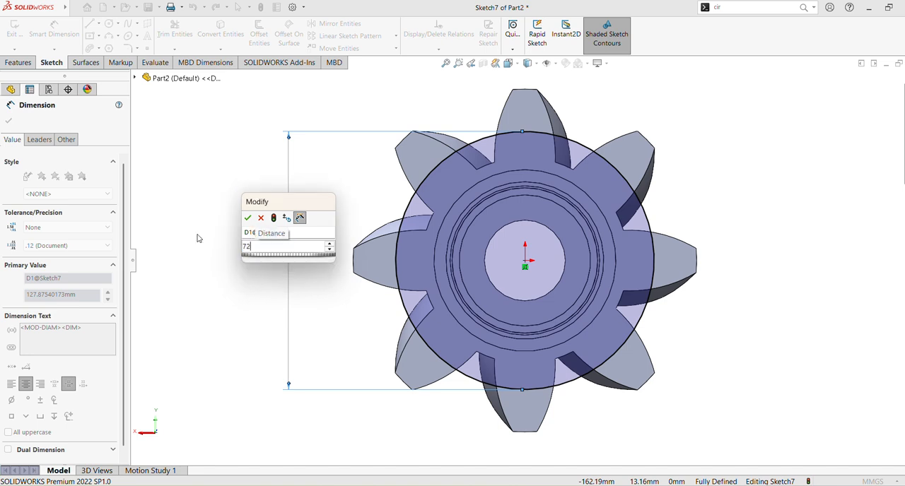
key("Return")
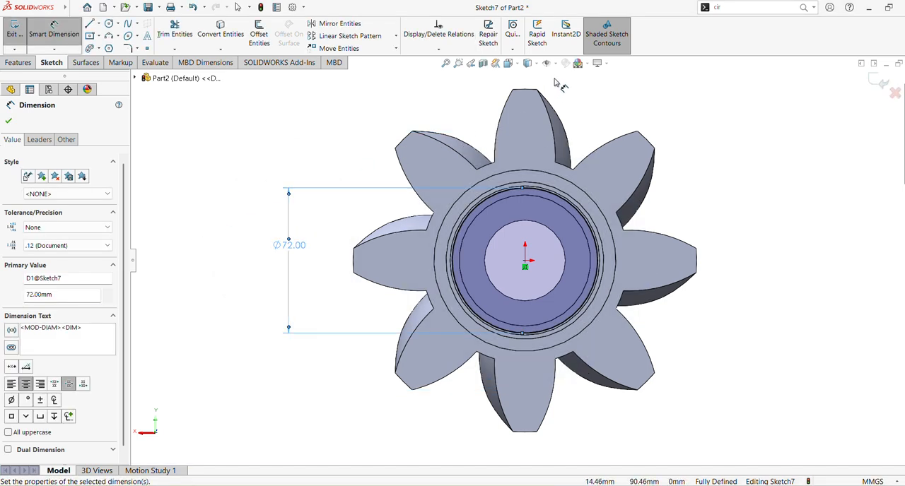
Inspect the circle against the gear's edges in hidden-line and wireframe display, and return to shaded with edges.
left_click(537, 67)
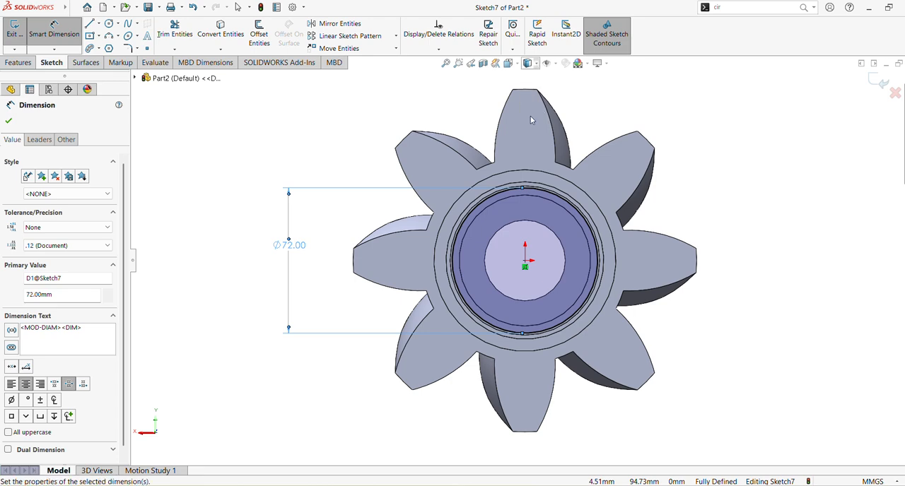
left_click(533, 118)
left_click(536, 64)
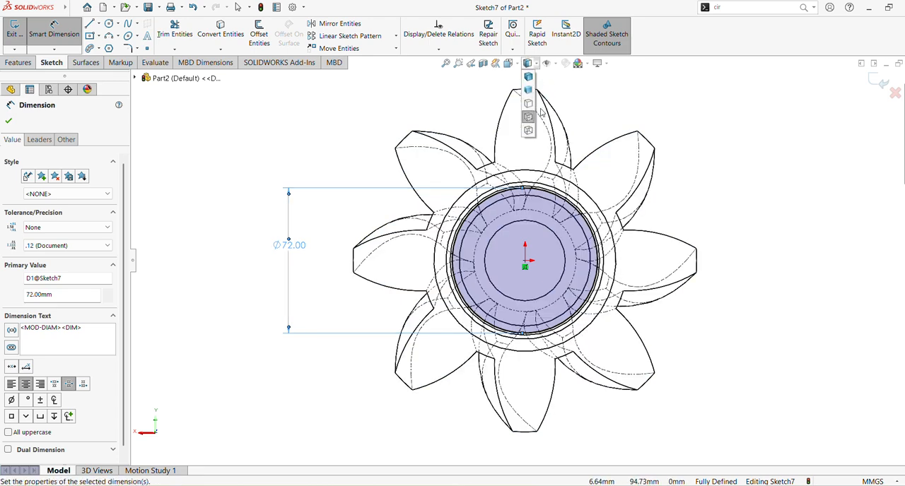
left_click(529, 130)
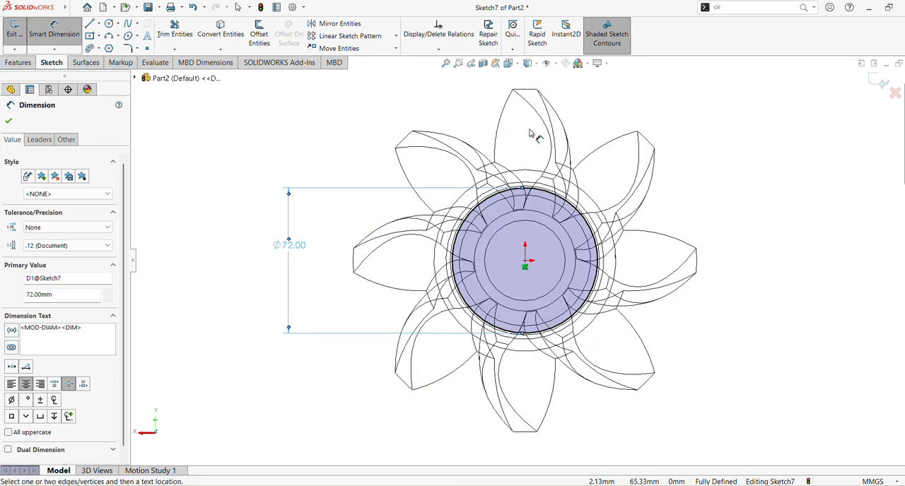
left_click(529, 64)
left_click(531, 82)
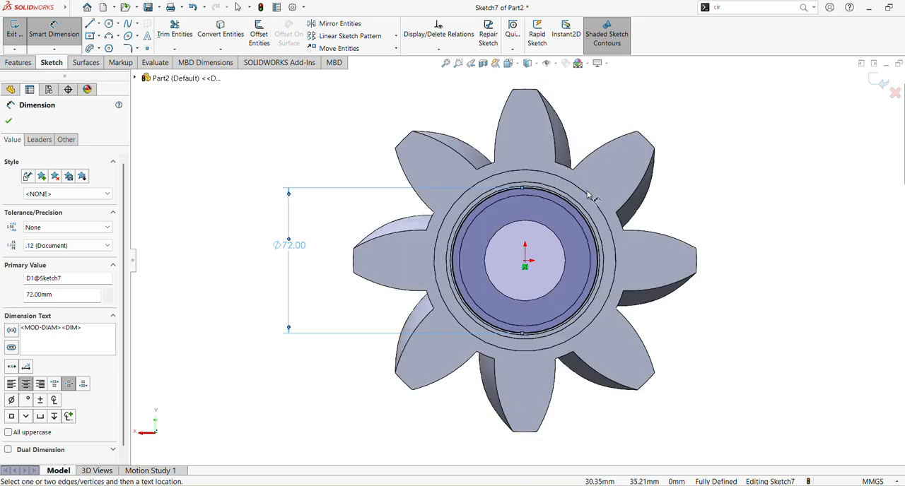
Draw a center rectangle about 12.3 mm wide, centred about 42 mm vertically above the origin, just outside the circle.
middle_click_drag(669, 179, 679, 133, "shift")
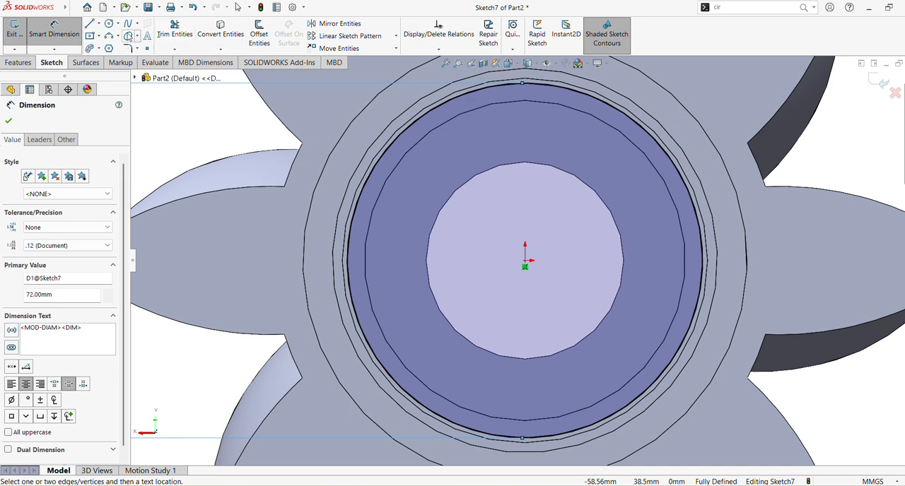
left_click(100, 24)
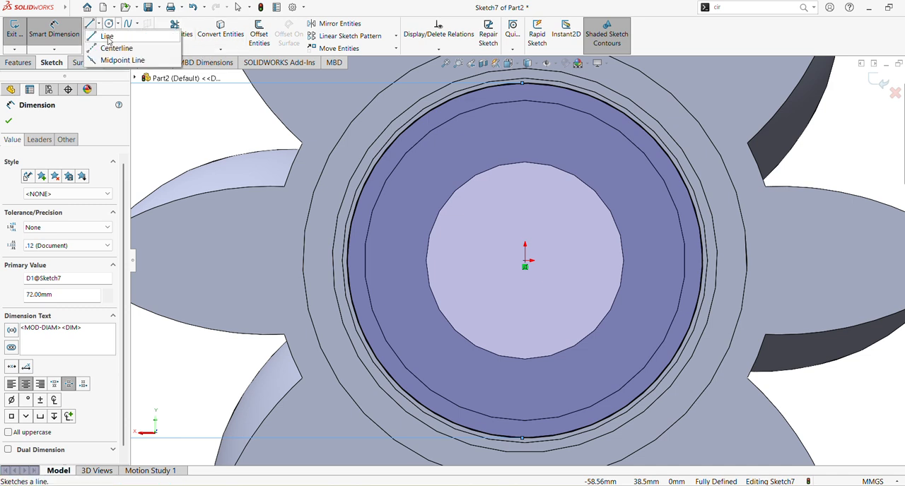
left_click(107, 48)
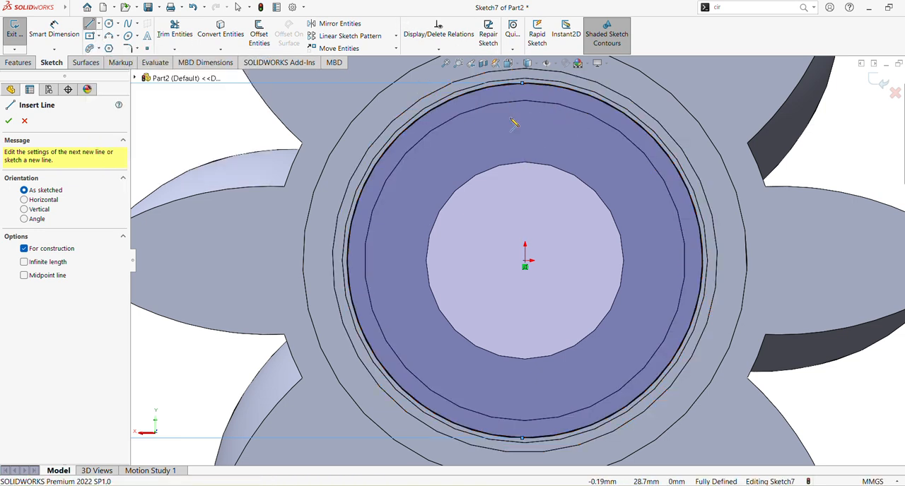
left_click(99, 36)
left_click(120, 60)
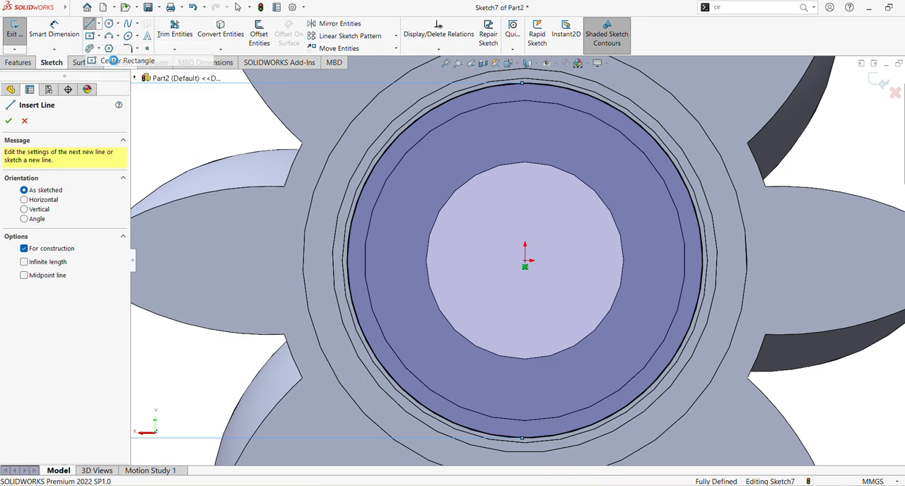
scroll(556, 138, "up", 3)
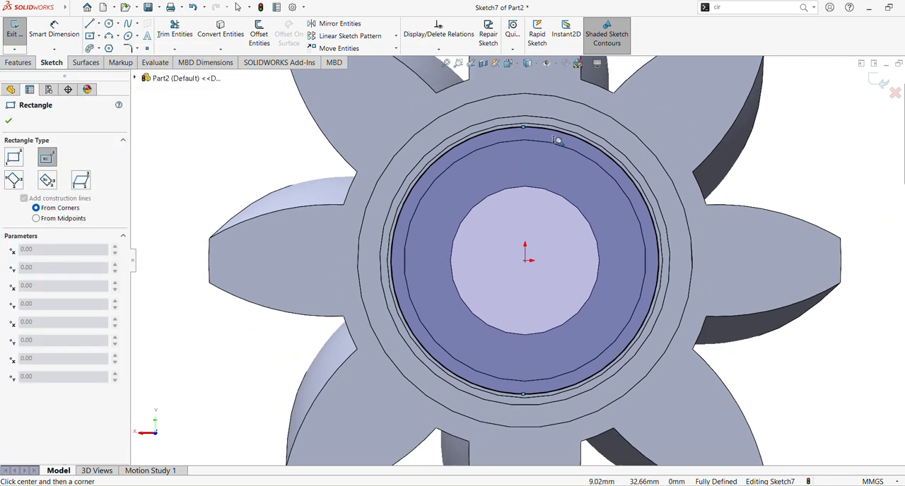
scroll(559, 170, "down", 2)
scroll(558, 179, "down", 2)
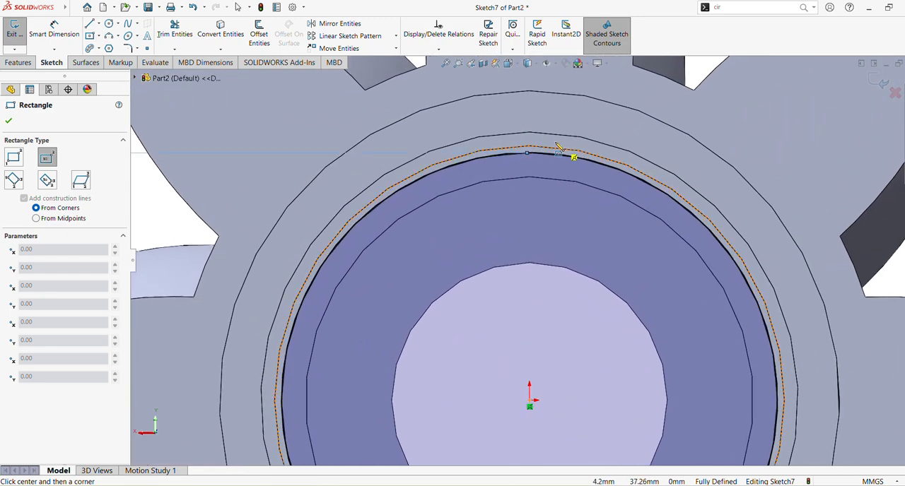
left_click(529, 111)
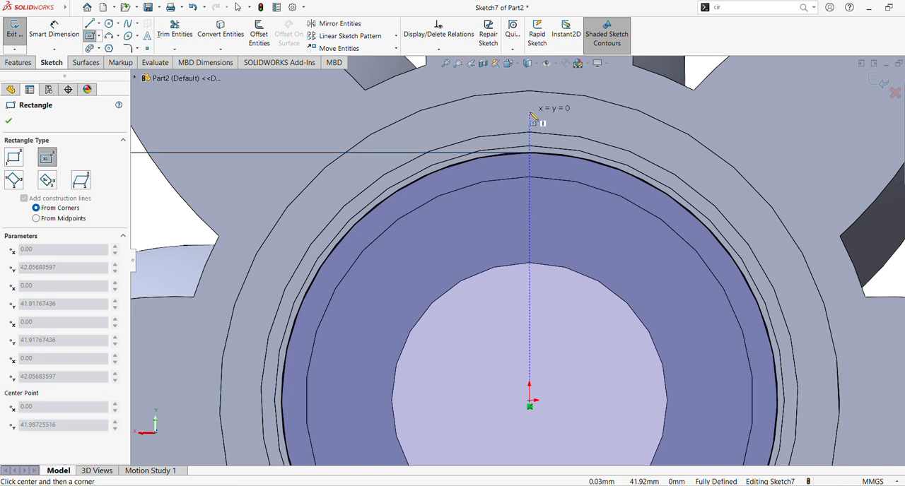
left_click(573, 139)
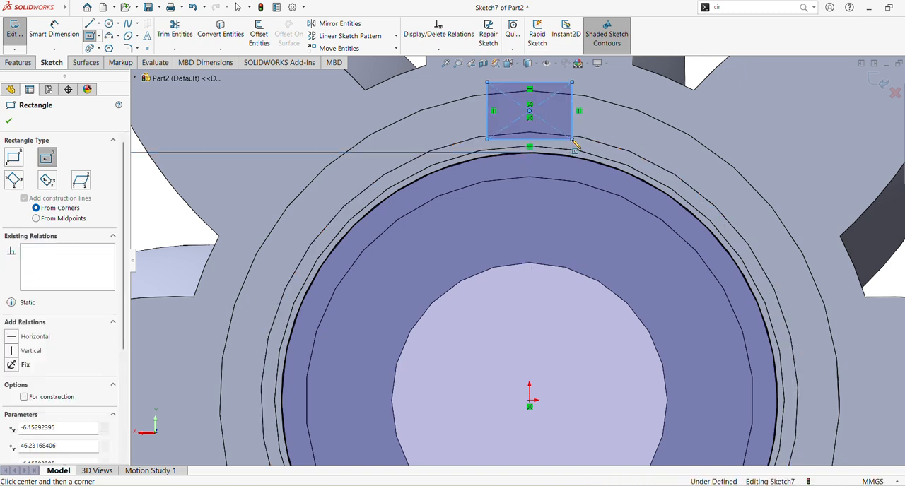
key("Escape")
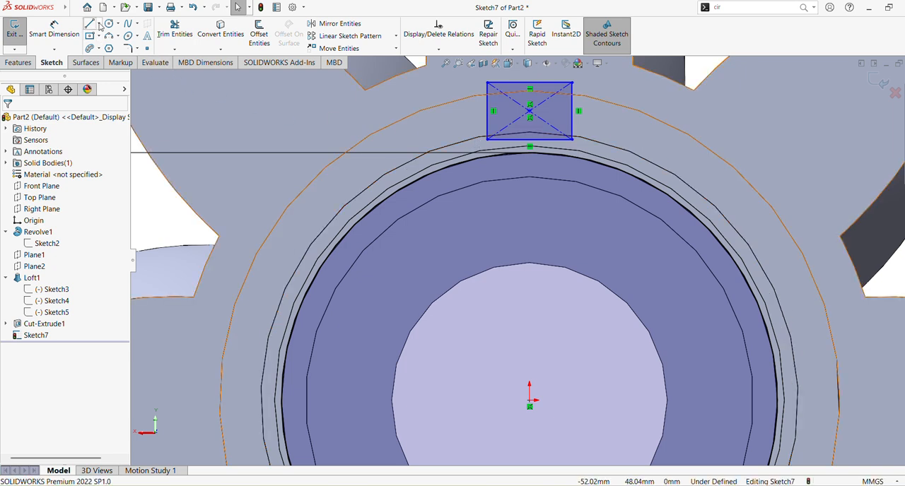
Draw a vertical centerline from the origin to the rectangle's centre point.
left_click(99, 25)
left_click(114, 45)
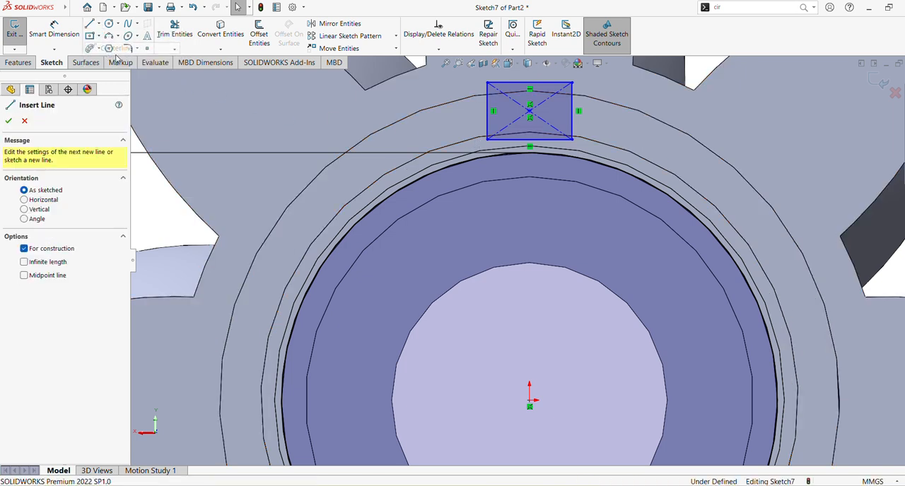
left_click(530, 401)
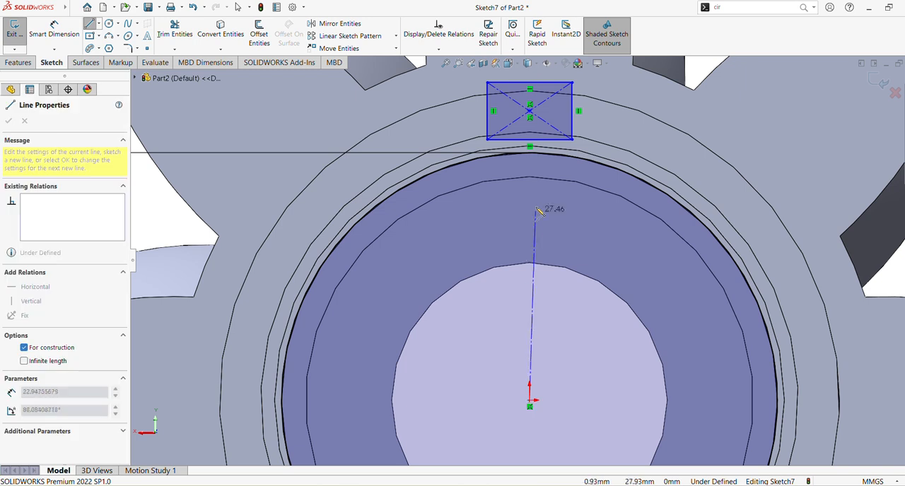
left_click(529, 111)
key("Escape")
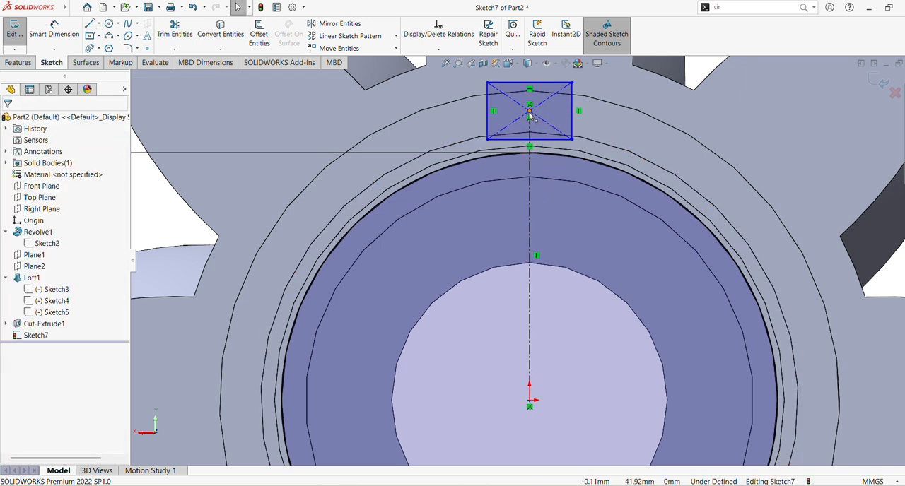
Dimension the rectangle's upper edge and set its width to 10 mm.
left_click(63, 36)
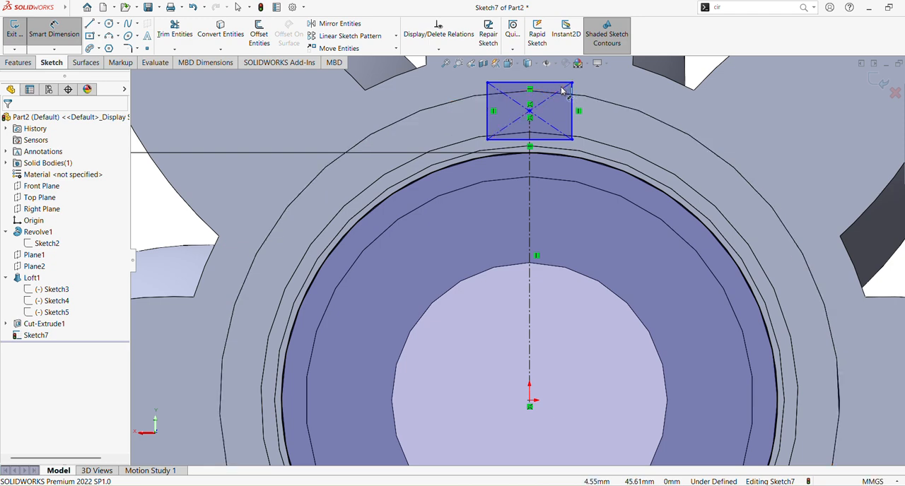
middle_click_drag(603, 142, 611, 172, "ctrl")
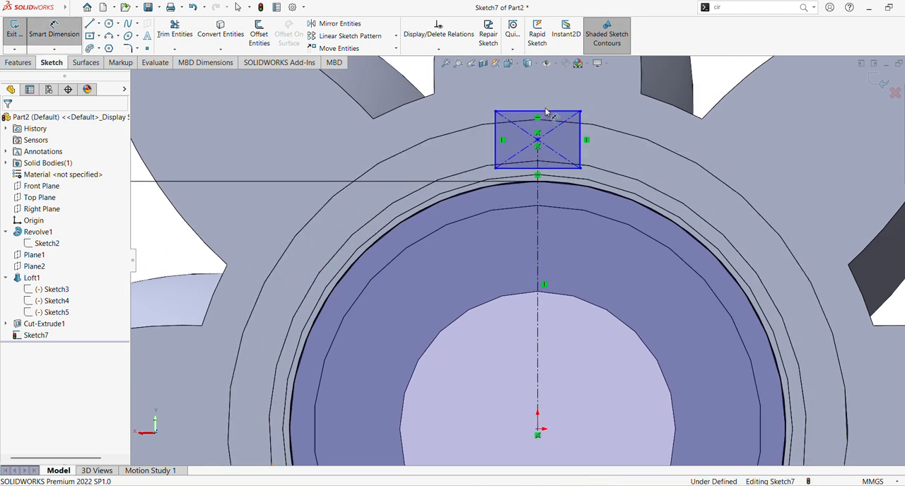
left_click(545, 112)
left_click(536, 94)
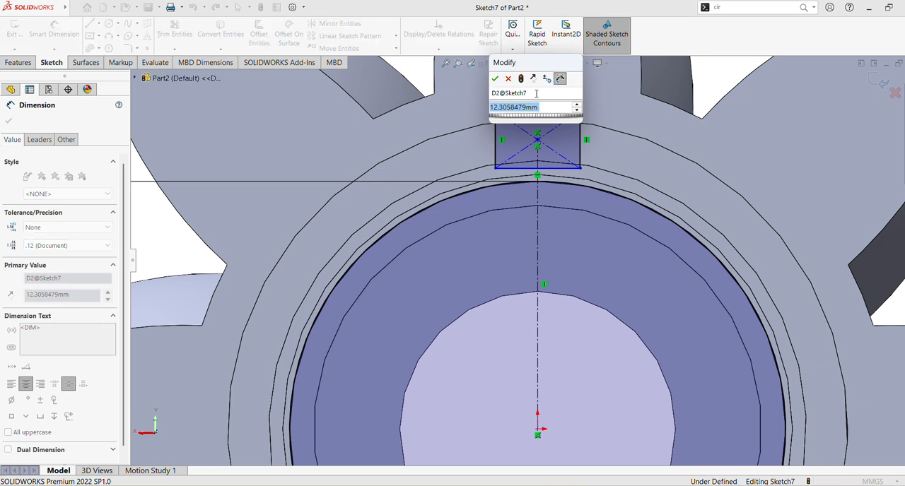
type("10")
key("Return")
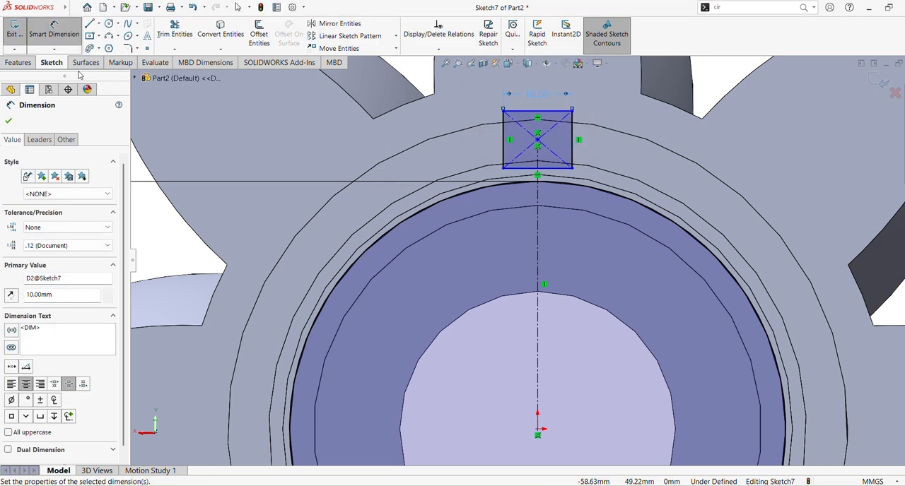
Dimension the distance from the origin to the rectangle's upper edge and set it to 41 mm.
left_click(566, 112)
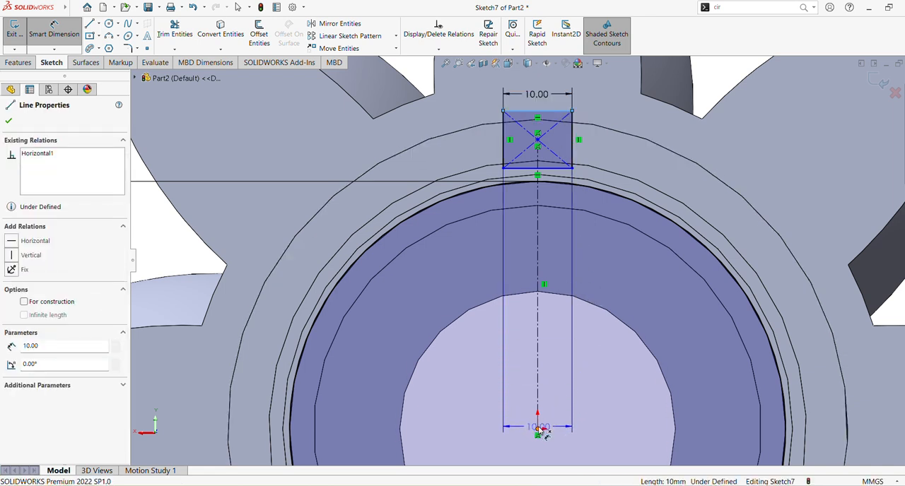
left_click(538, 429)
left_click(642, 276)
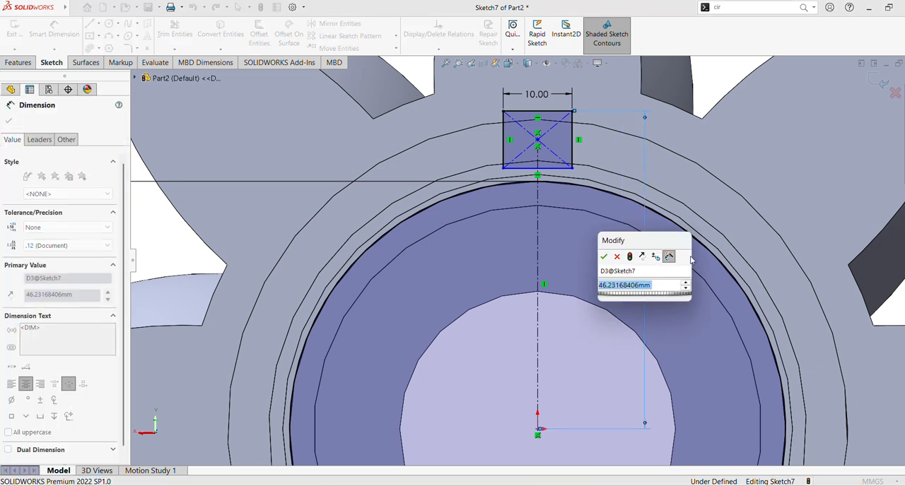
type("41")
key("Return")
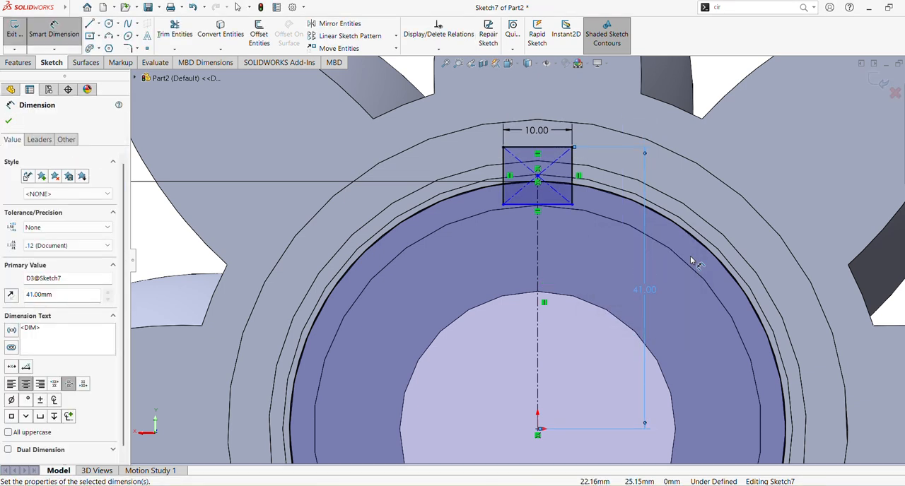
left_click(9, 121)
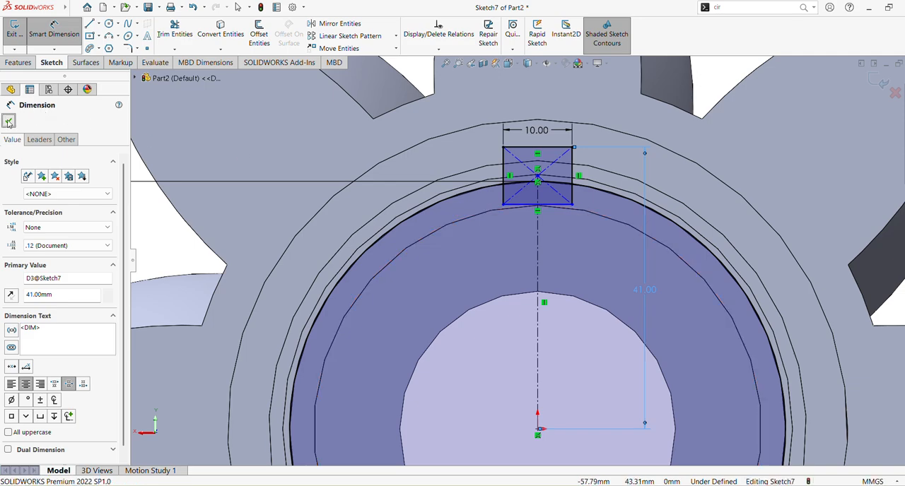
Start a Boss-Extrude of the sketch and pick the 10 mm wide rectangle as the contour.
scroll(378, 212, "up", 3)
mouse_move(391, 217)
middle_mouse_down()
mouse_move(426, 222)
mouse_move(398, 210)
middle_mouse_up()
scroll(399, 210, "up", 3)
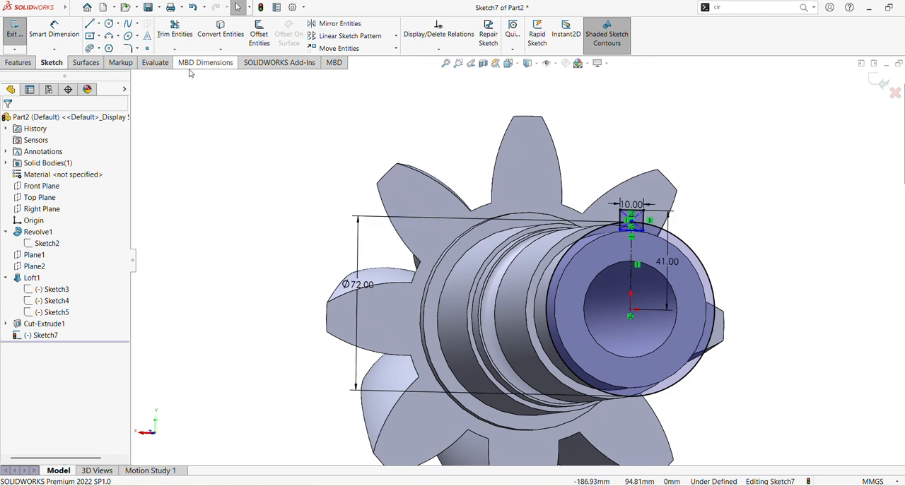
left_click(28, 62)
left_click(33, 39)
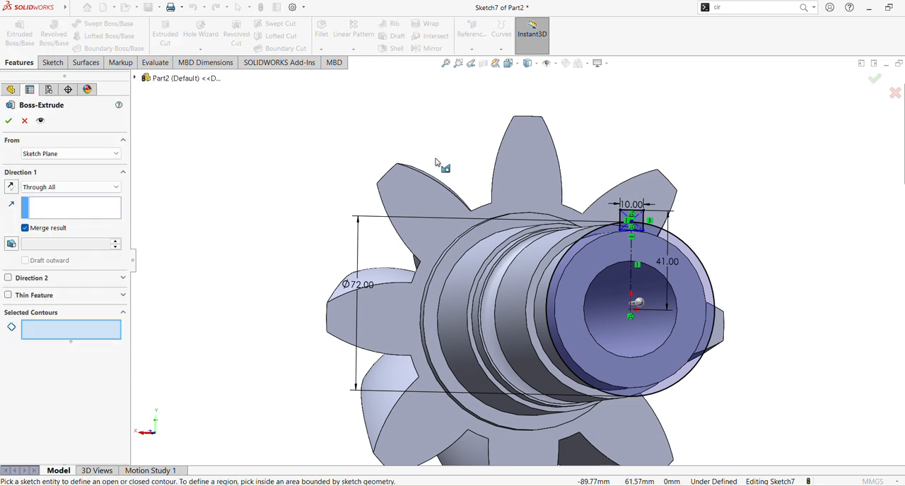
middle_click_drag(553, 238, 441, 209)
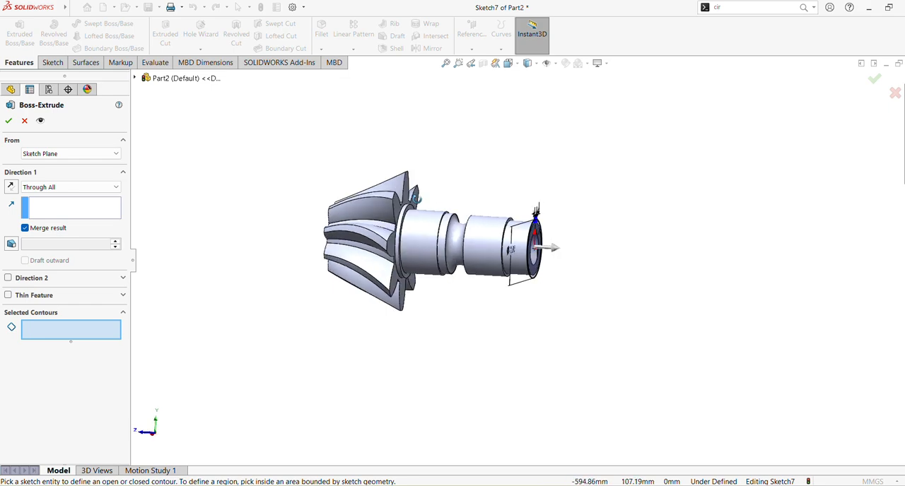
scroll(452, 184, "down", 5)
scroll(461, 168, "down", 3)
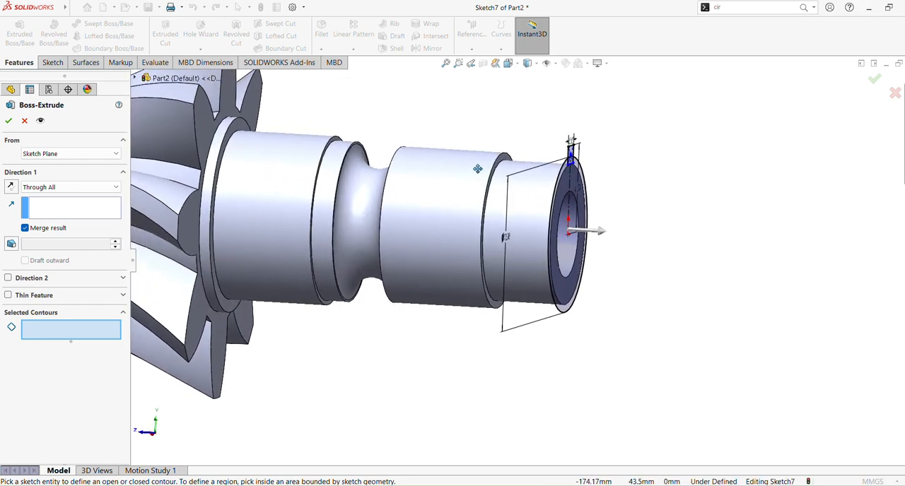
scroll(565, 203, "up", 2)
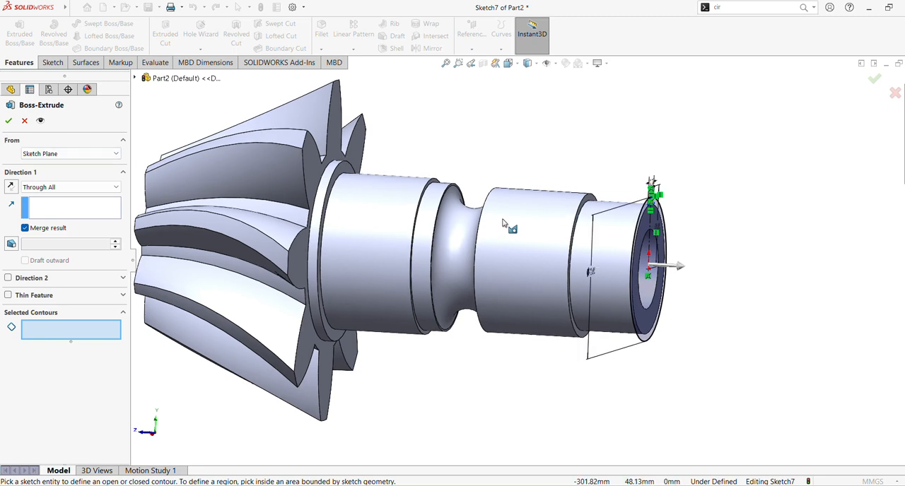
mouse_move(503, 224)
middle_mouse_down()
mouse_move(463, 217)
mouse_move(453, 181)
mouse_move(461, 191)
middle_mouse_up()
scroll(458, 174, "down", 1)
scroll(458, 174, "down", 1)
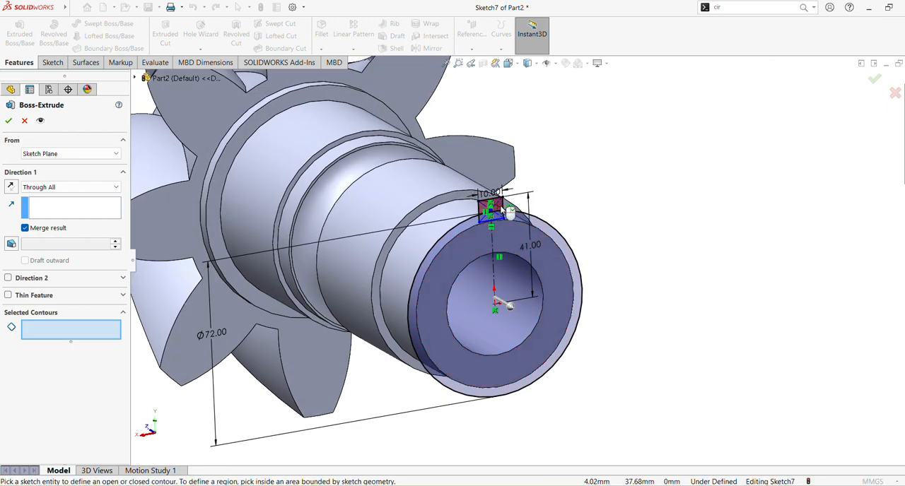
left_click(501, 206)
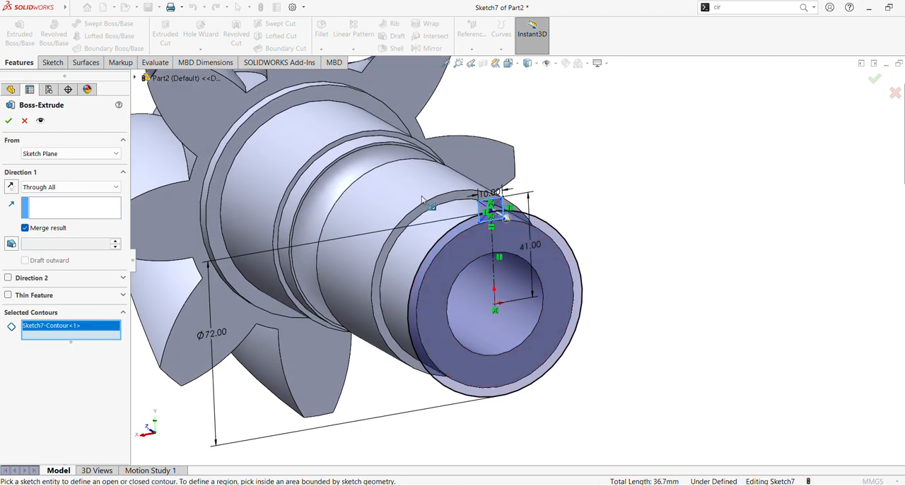
Reverse the rectangle's Through All extrusion so it runs along the shaft towards the gear.
middle_click_drag(422, 198, 436, 188)
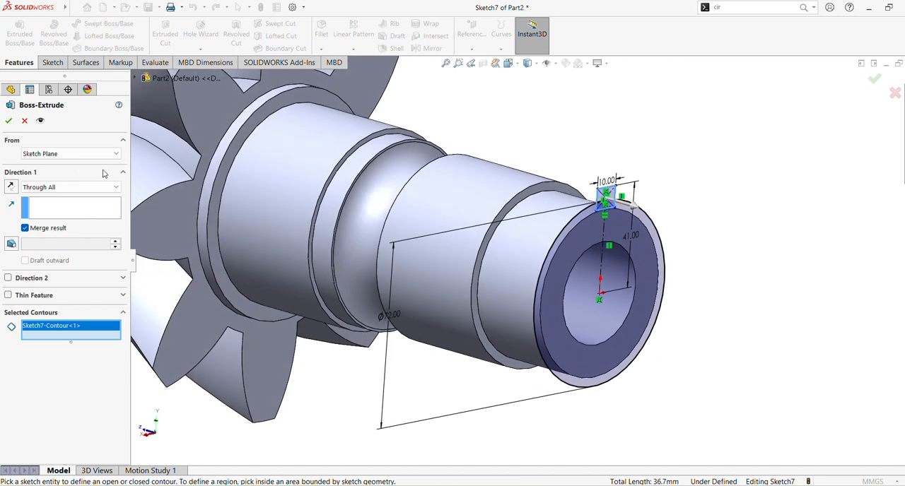
left_click(12, 186)
middle_click_drag(333, 176, 363, 163)
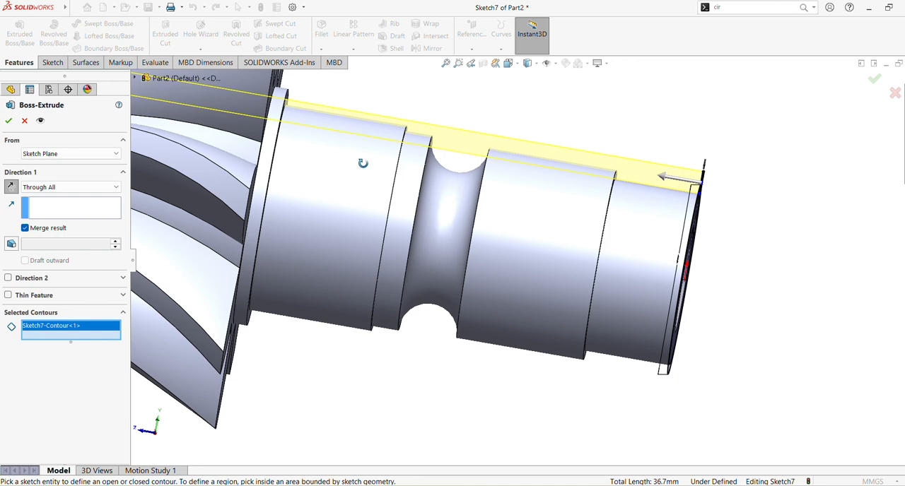
Change the rectangle's extrusion to a Blind depth of 80 mm and finish the Boss-Extrude.
left_click(113, 188)
left_click(71, 199)
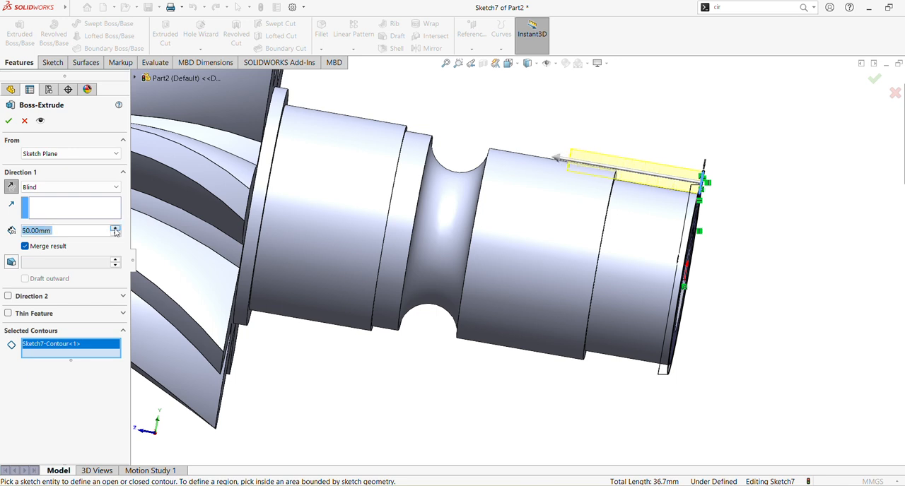
left_click(9, 121)
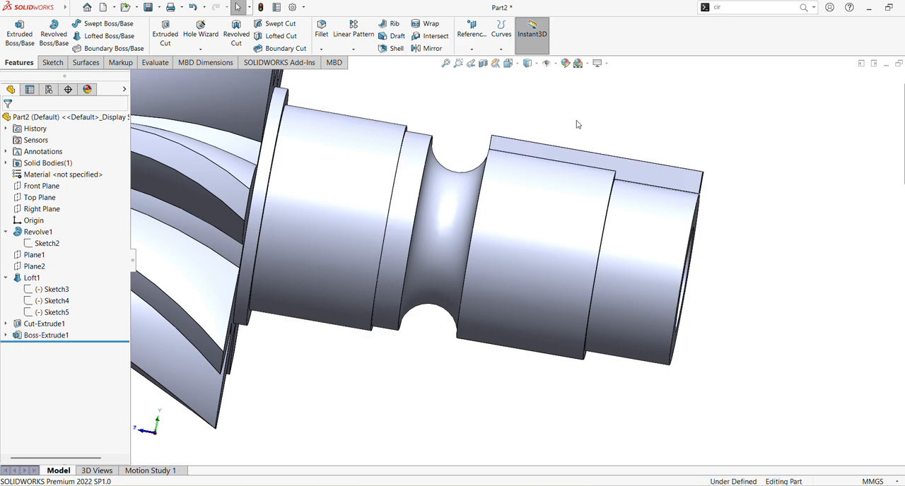
Try a circular pattern of the rectangular extrusion with 13 instances over 360 degrees about the flat shaft-end face, and undo it.
scroll(577, 122, "up", 3)
middle_click_drag(572, 161, 483, 135)
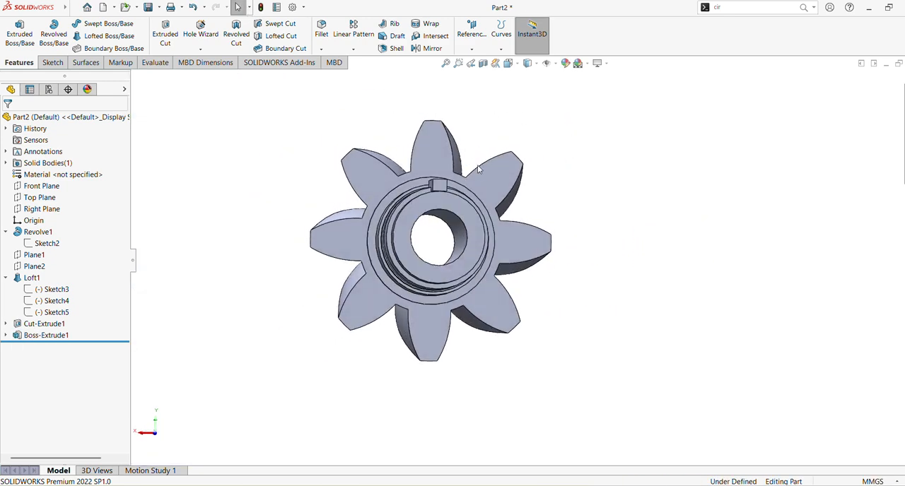
left_click(353, 48)
left_click(364, 70)
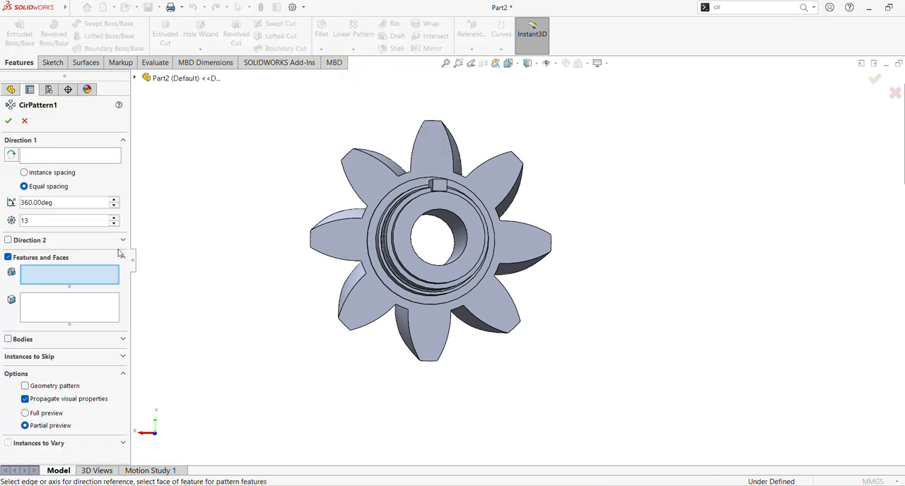
left_click(164, 79)
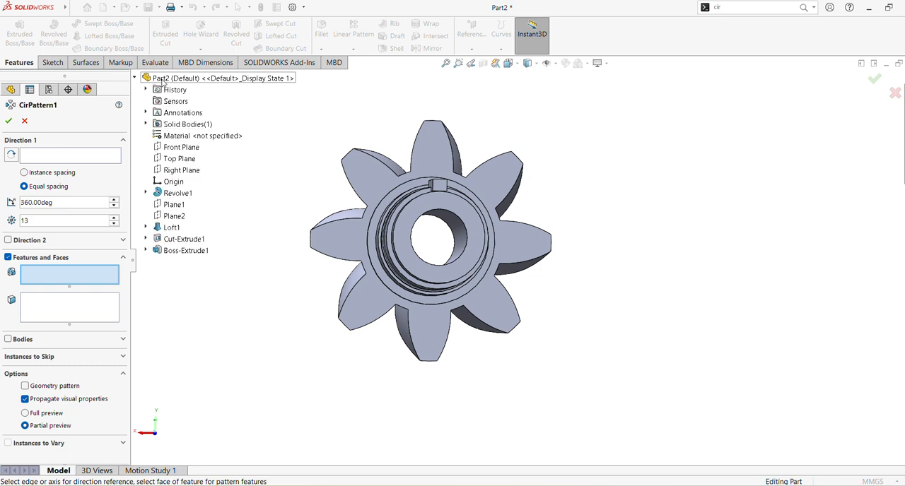
left_click(177, 252)
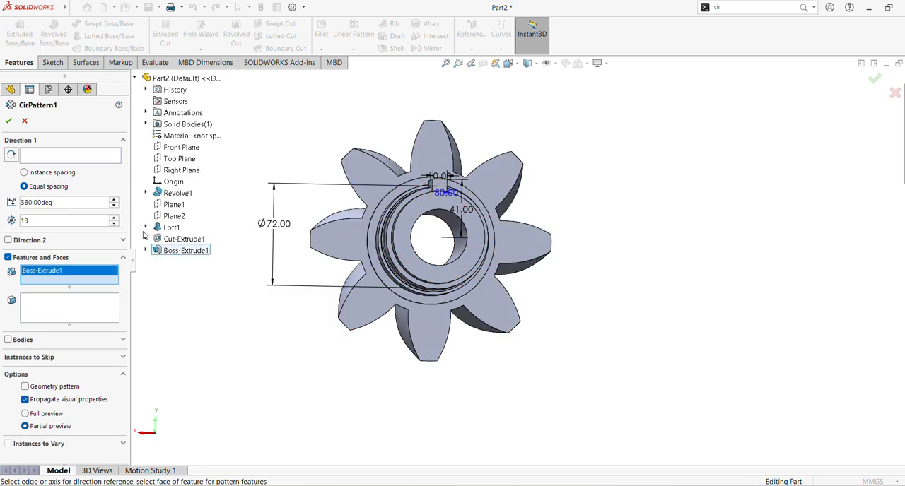
left_click(32, 155)
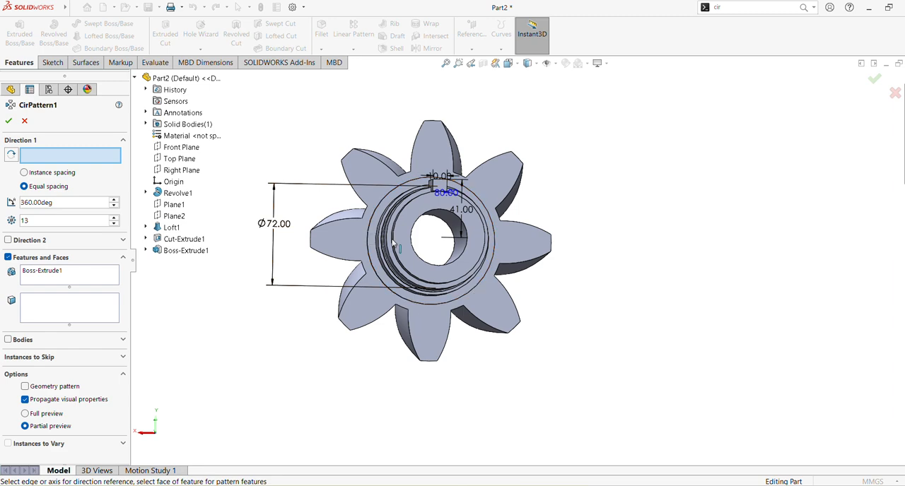
left_click(416, 223)
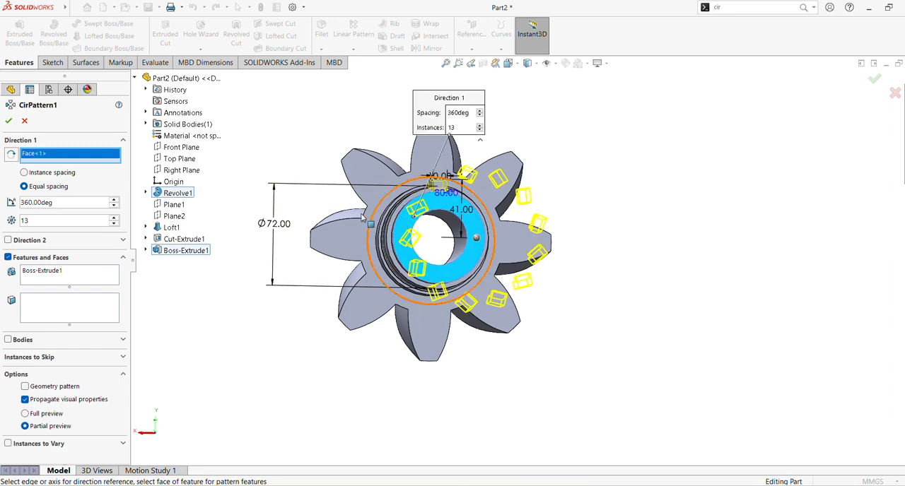
middle_click_drag(416, 223, 358, 210)
left_click(446, 65)
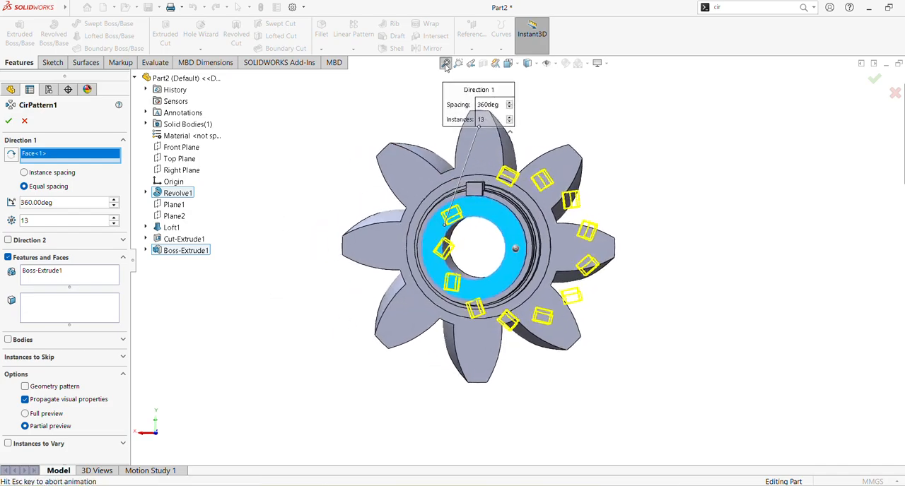
middle_click_drag(508, 202, 510, 170)
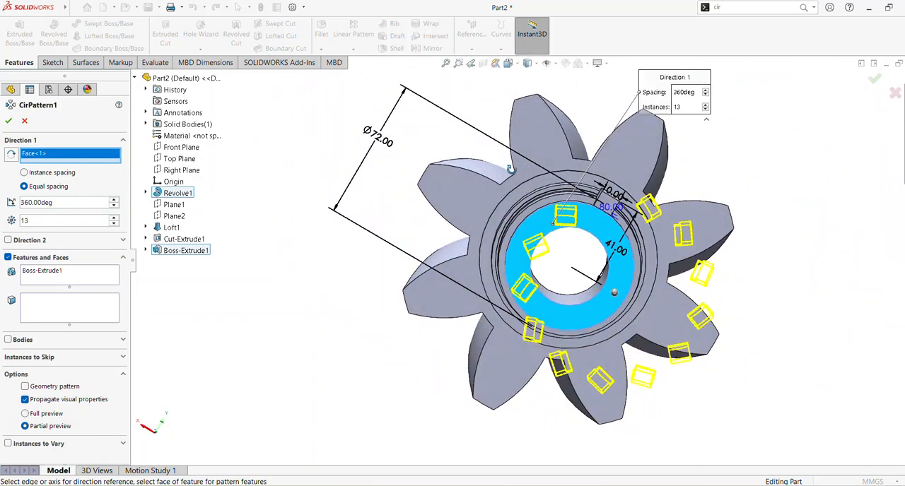
left_click(9, 121)
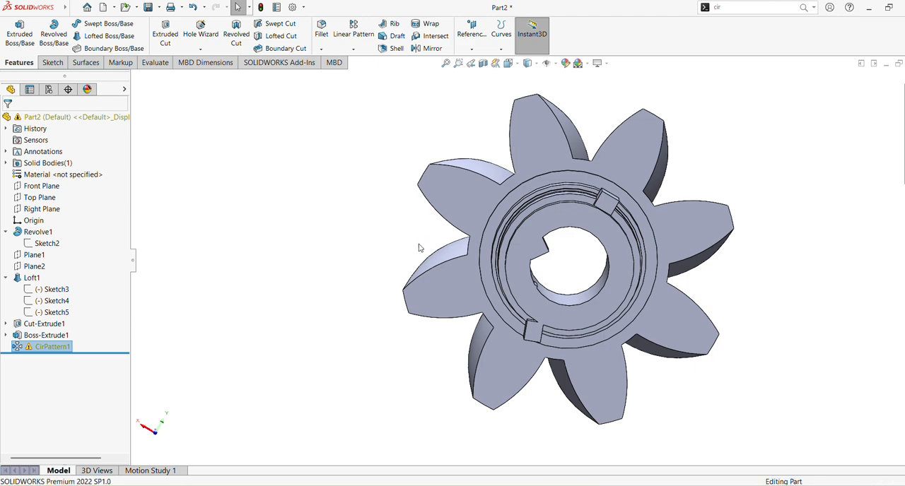
key("ctrl+z")
Circular-pattern the rectangular extrusion about the shaft's cylindrical face with 13 equally spaced instances over 360 degrees.
middle_click_drag(418, 243, 430, 289)
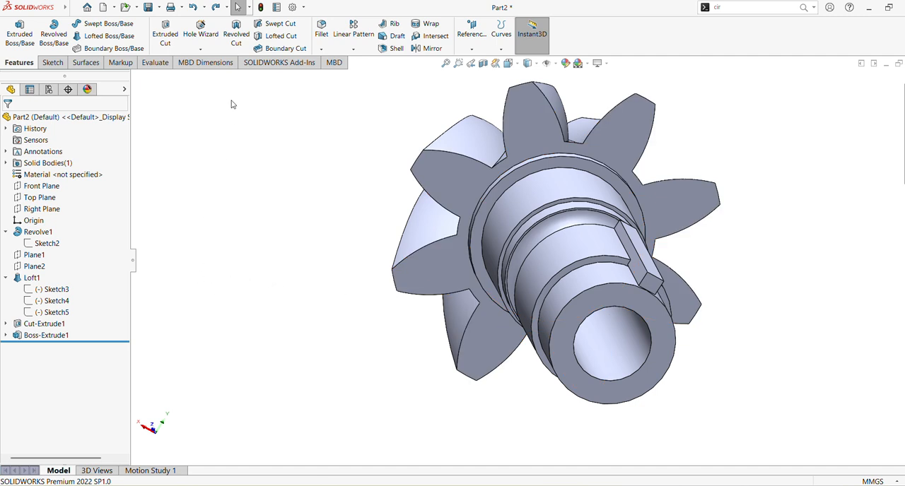
left_click(360, 51)
left_click(368, 75)
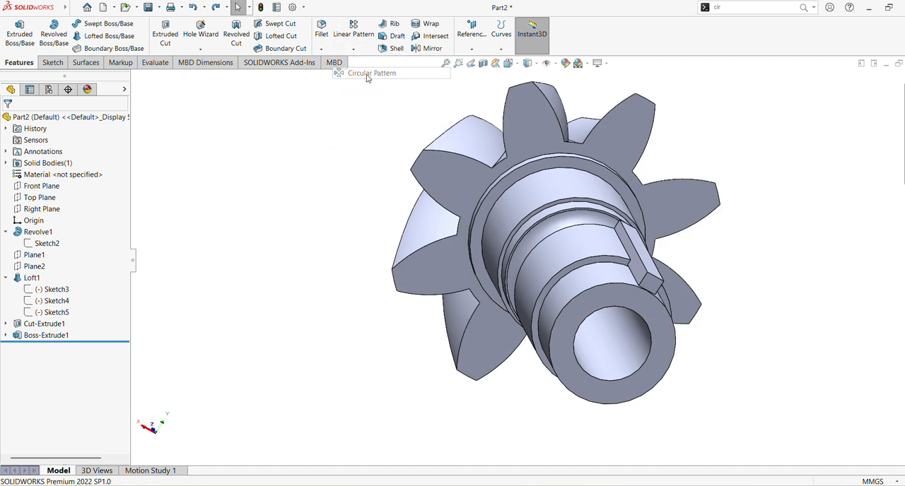
left_click(642, 277)
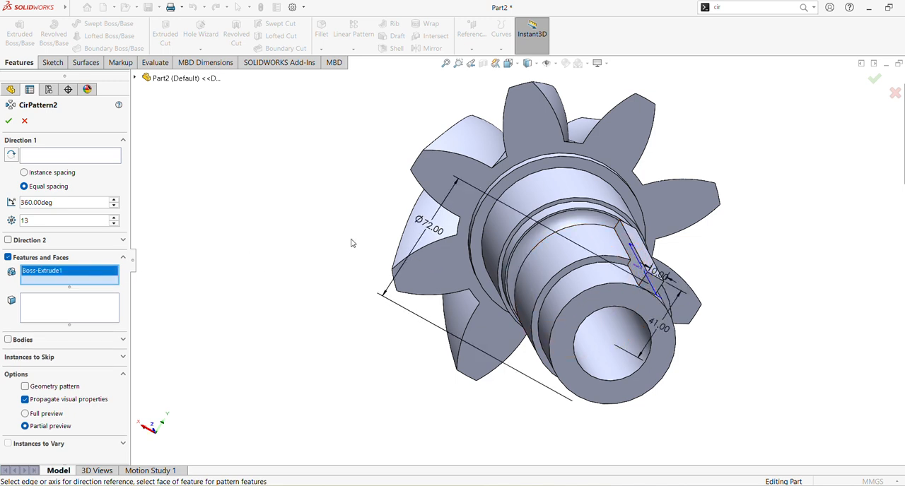
left_click(25, 159)
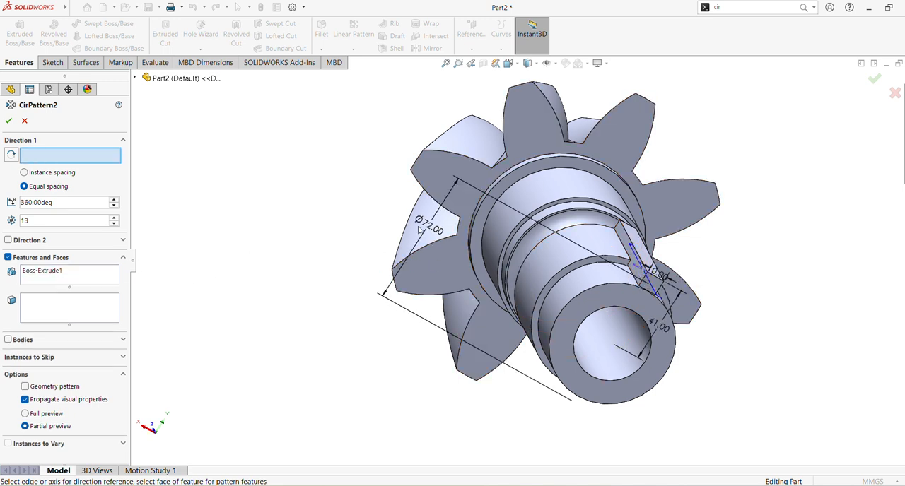
left_click(543, 276)
middle_click_drag(536, 274, 534, 232)
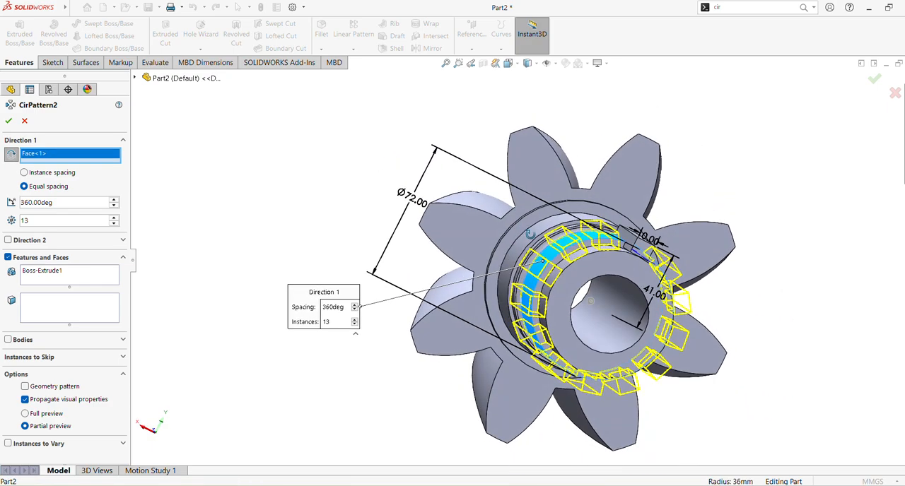
left_click(9, 121)
middle_click_drag(452, 297, 485, 338)
scroll(580, 305, "up", 2)
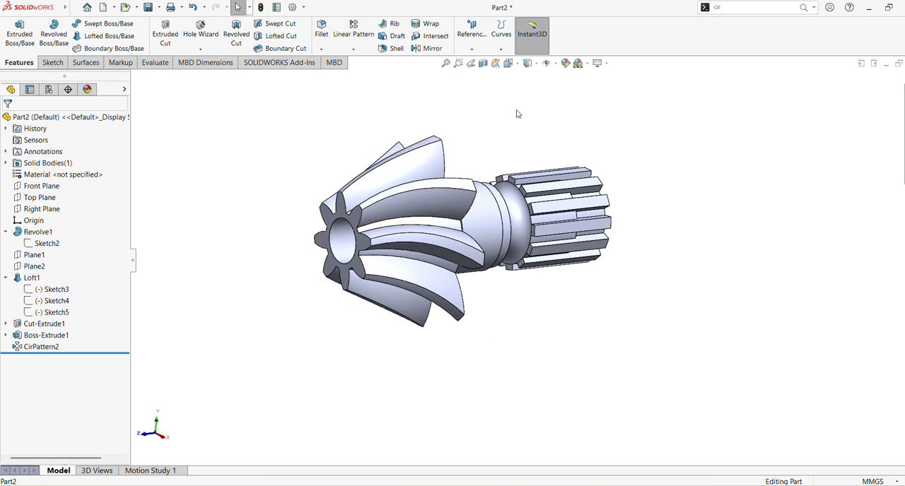
Apply the polished steel appearance from the Metal > Steel library to the whole part.
left_click(904, 149)
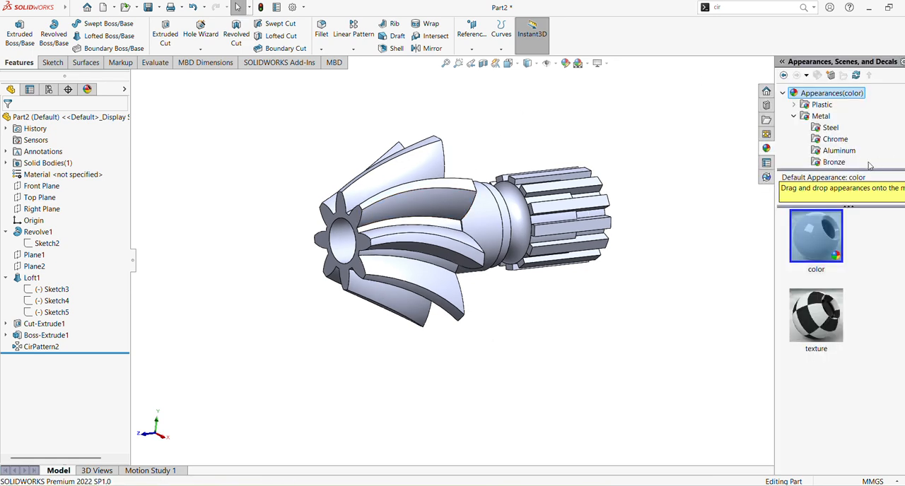
left_click(820, 117)
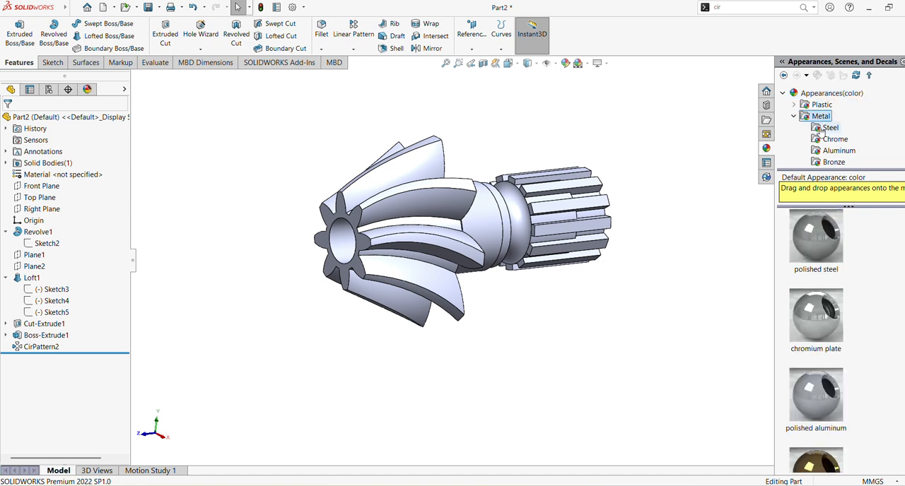
left_click(822, 129)
double_click(815, 260)
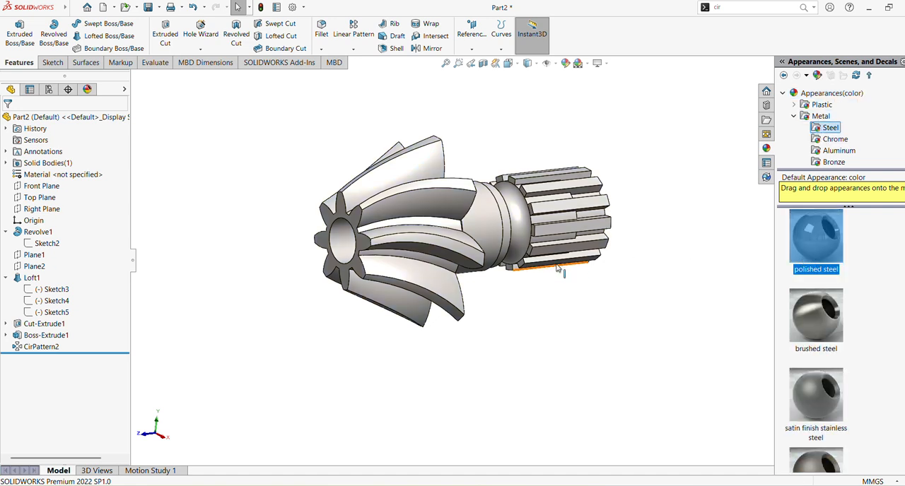
scroll(576, 259, "down", 2)
middle_click_drag(530, 216, 543, 261, "ctrl")
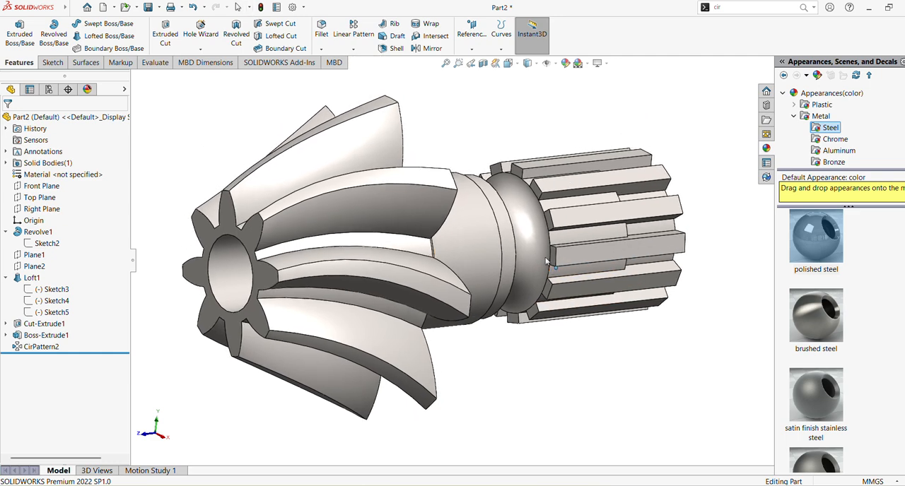
scroll(543, 262, "up", 1)
middle_click_drag(638, 223, 565, 187)
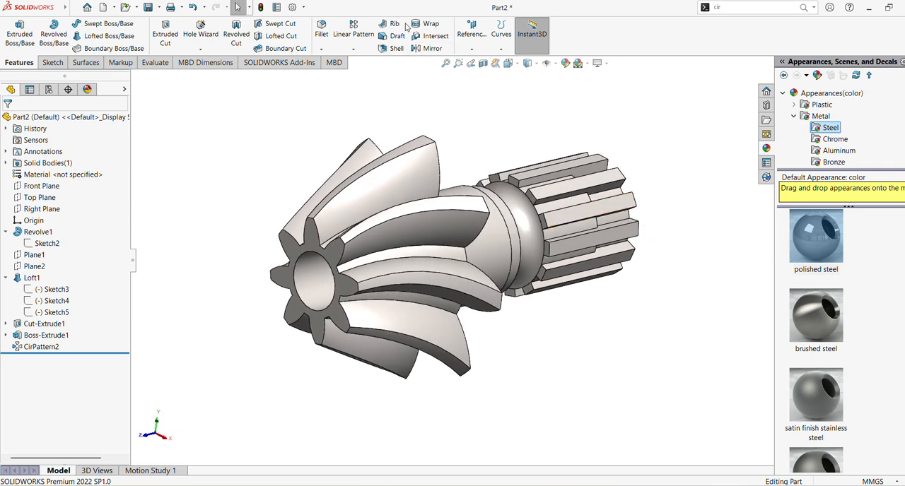